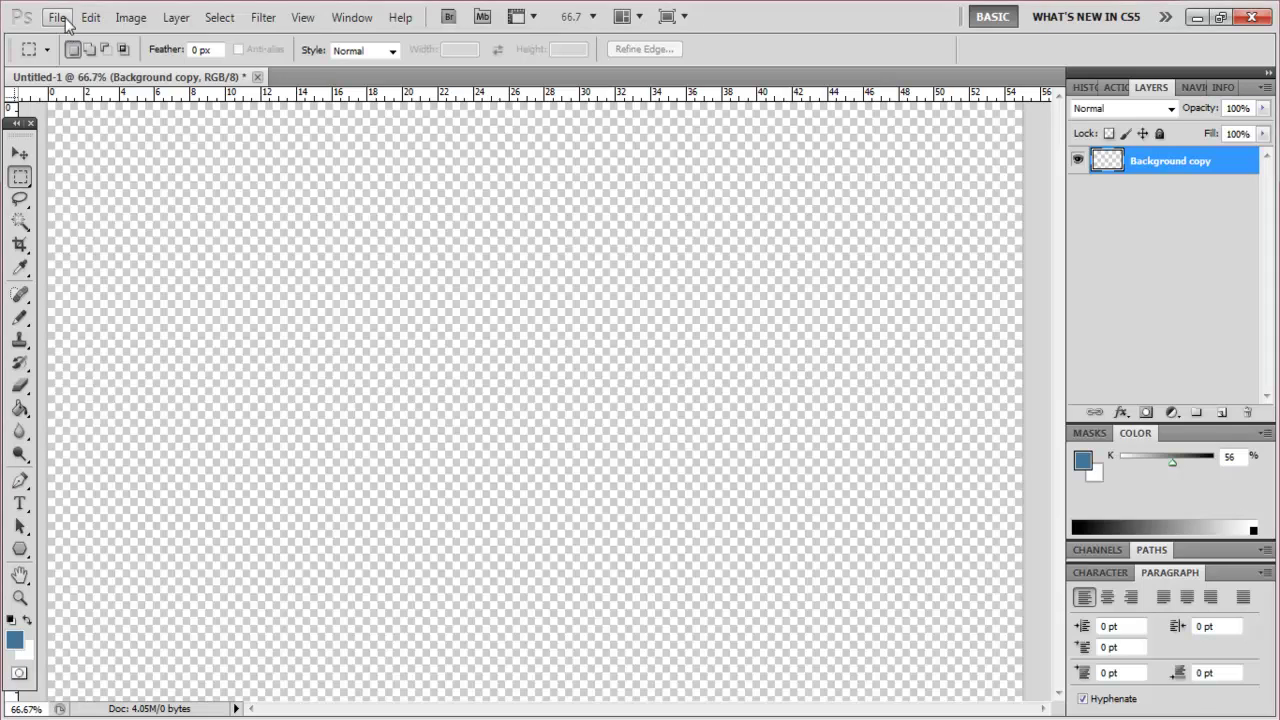
# Step: Open uoooo.jpg and place the brick texture in Untitled-1, scaled to fill the canvas
pyautogui.doubleClick(529, 214)
pyautogui.doubleClick(831, 371)
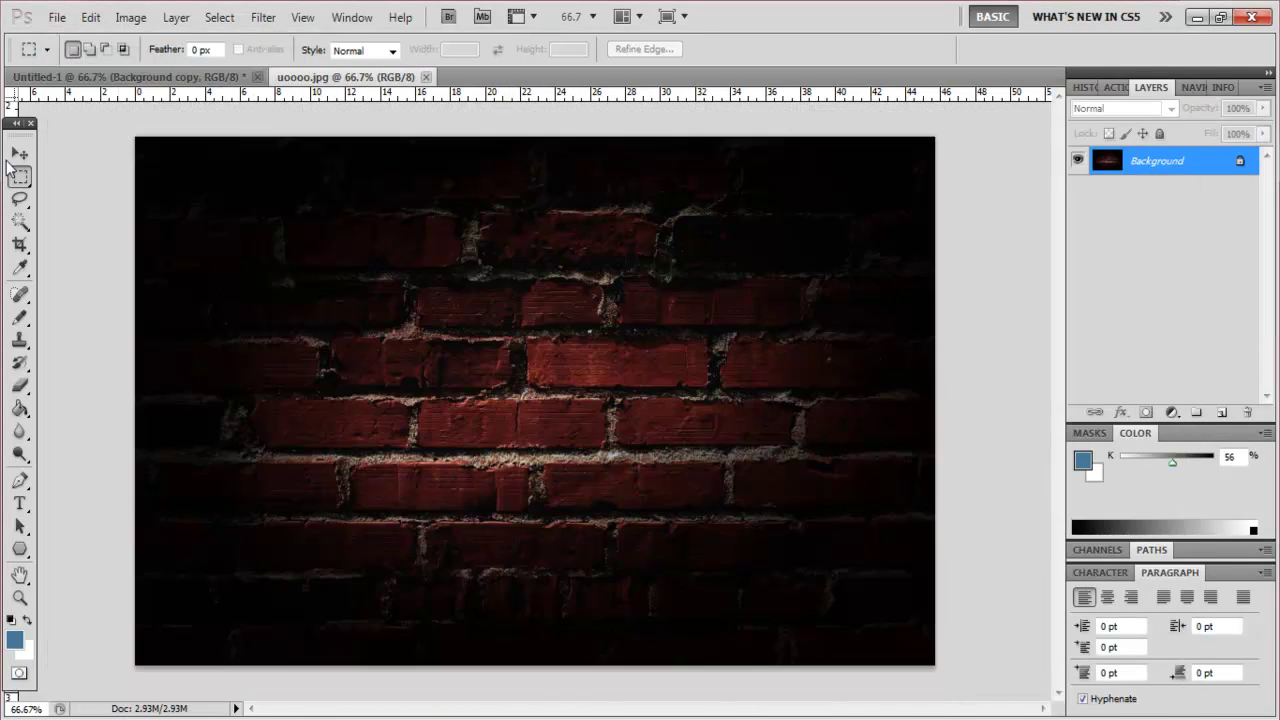
pyautogui.moveTo(500, 400); pyautogui.dragTo(120, 77)
pyautogui.hotkey('ctrl', 't')
pyautogui.moveTo(990, 400); pyautogui.dragTo(1015, 400)
pyautogui.press('Return')
# Step: Give the brick layer a Gradient Overlay in Linear Burn blending
pyautogui.doubleClick(1190, 160)
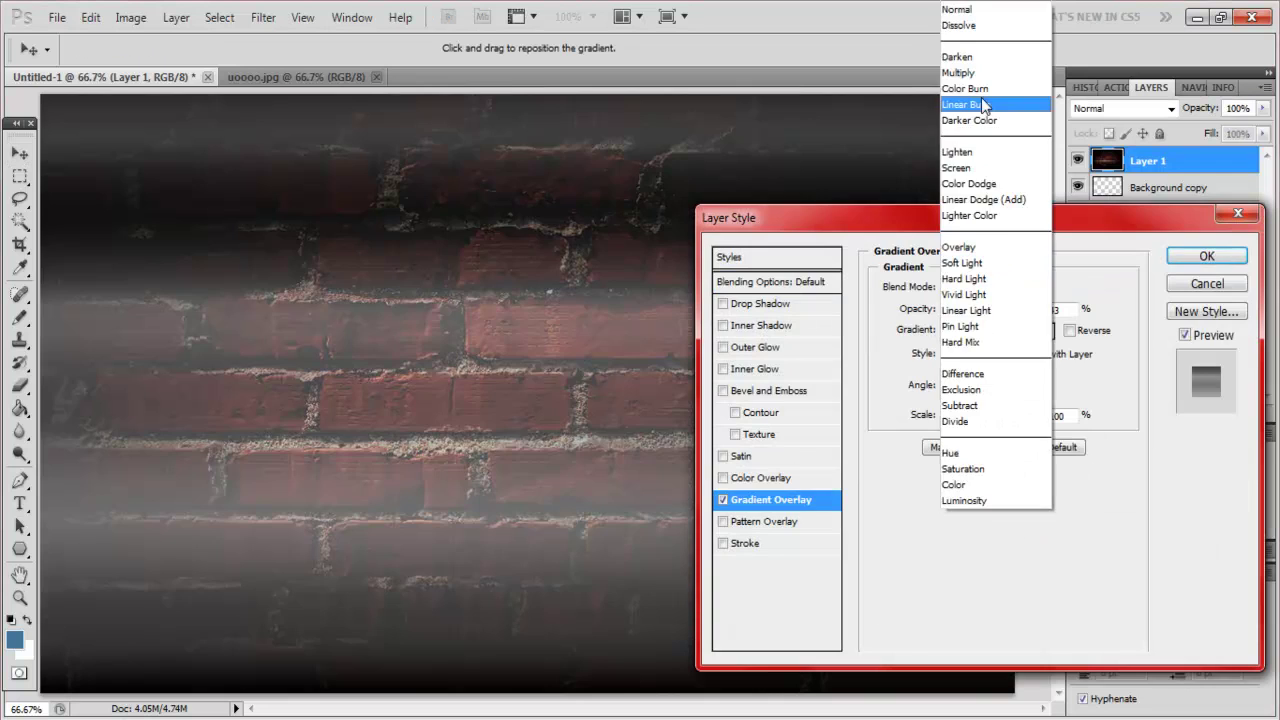
pyautogui.click(983, 104)
pyautogui.click(1207, 256)
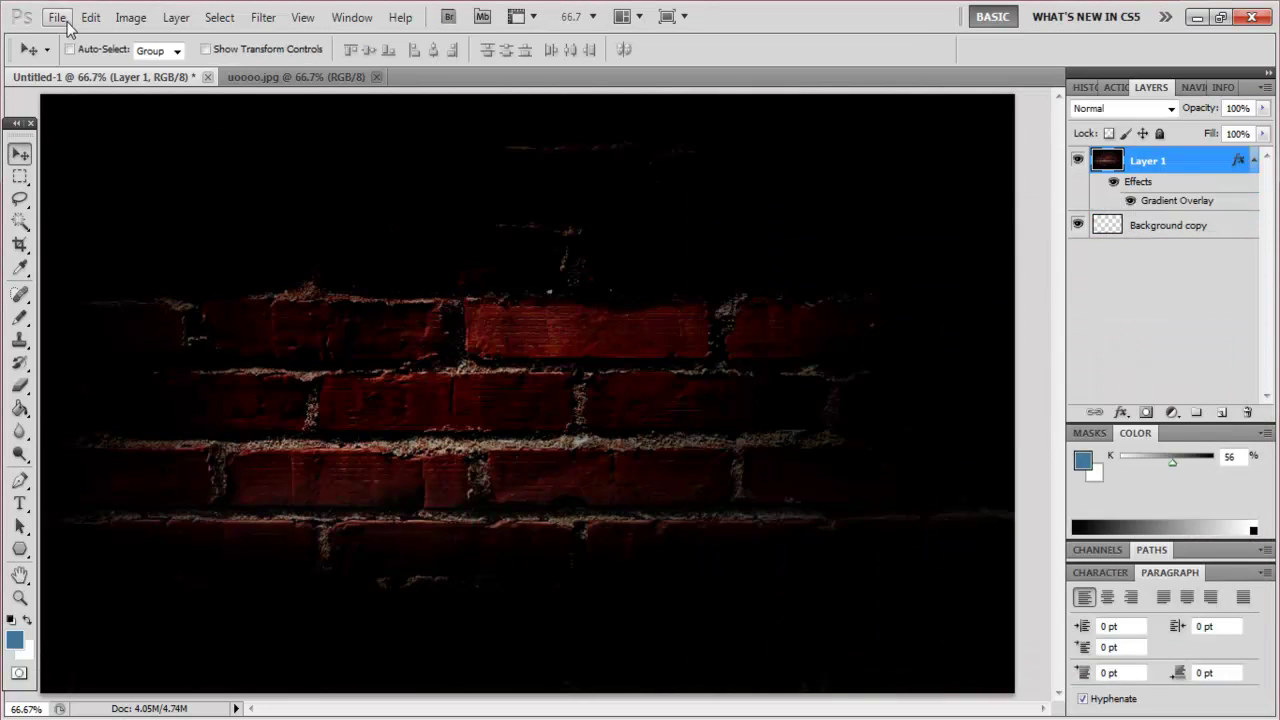
# Step: Open the Sunset-at-Pyramids image
pyautogui.click(58, 17)
pyautogui.click(80, 58)
pyautogui.doubleClick(660, 360)
# Step: Place the pyramid sunset into Untitled-1 and enlarge it to fill the canvas
pyautogui.moveTo(164, 78); pyautogui.dragTo(306, 294)
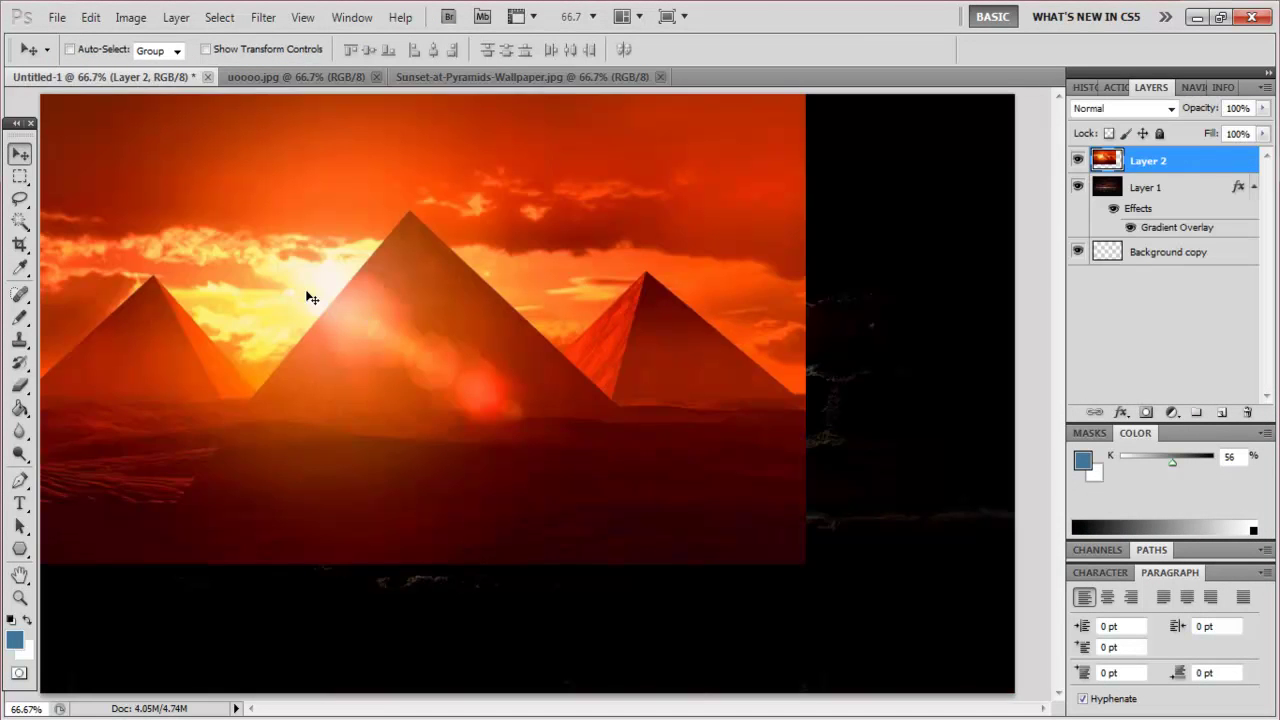
pyautogui.hotkey('ctrl', 't')
pyautogui.moveTo(809, 563); pyautogui.dragTo(1014, 690)
pyautogui.press('Return')
# Step: Change the canvas size to 55 by 32 cm
pyautogui.click(130, 17)
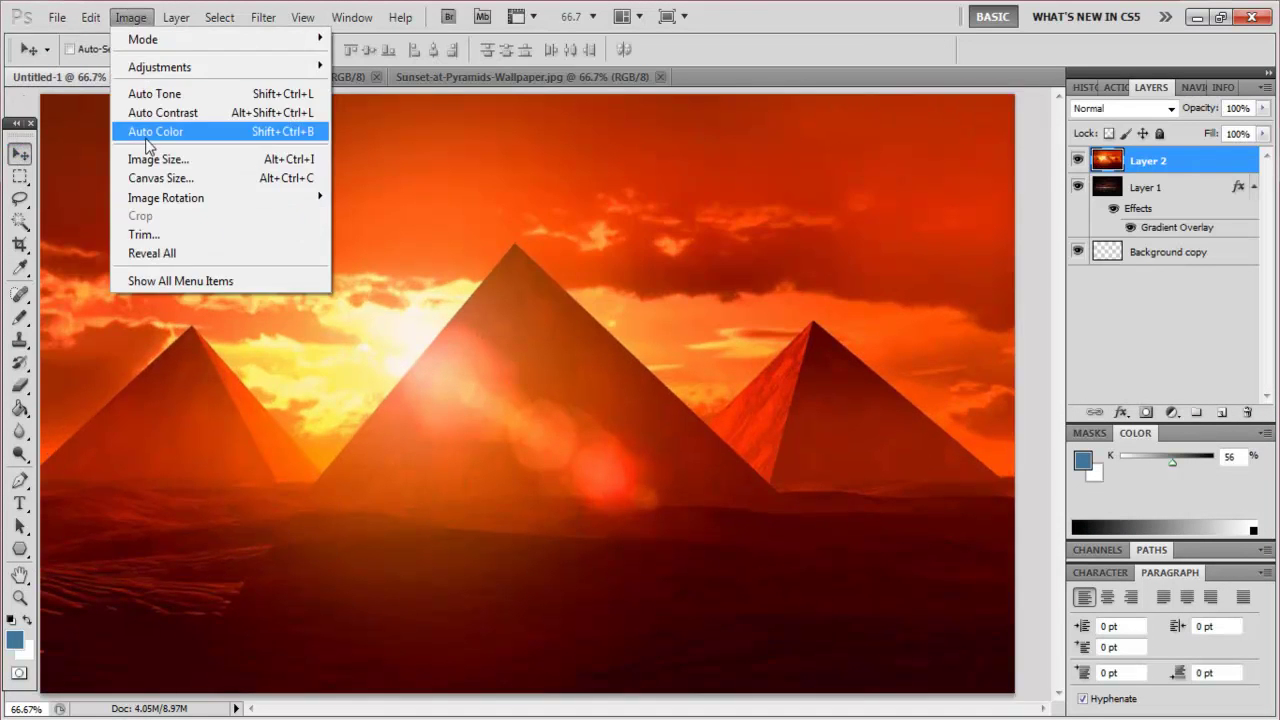
pyautogui.click(145, 170)
pyautogui.press('Return')
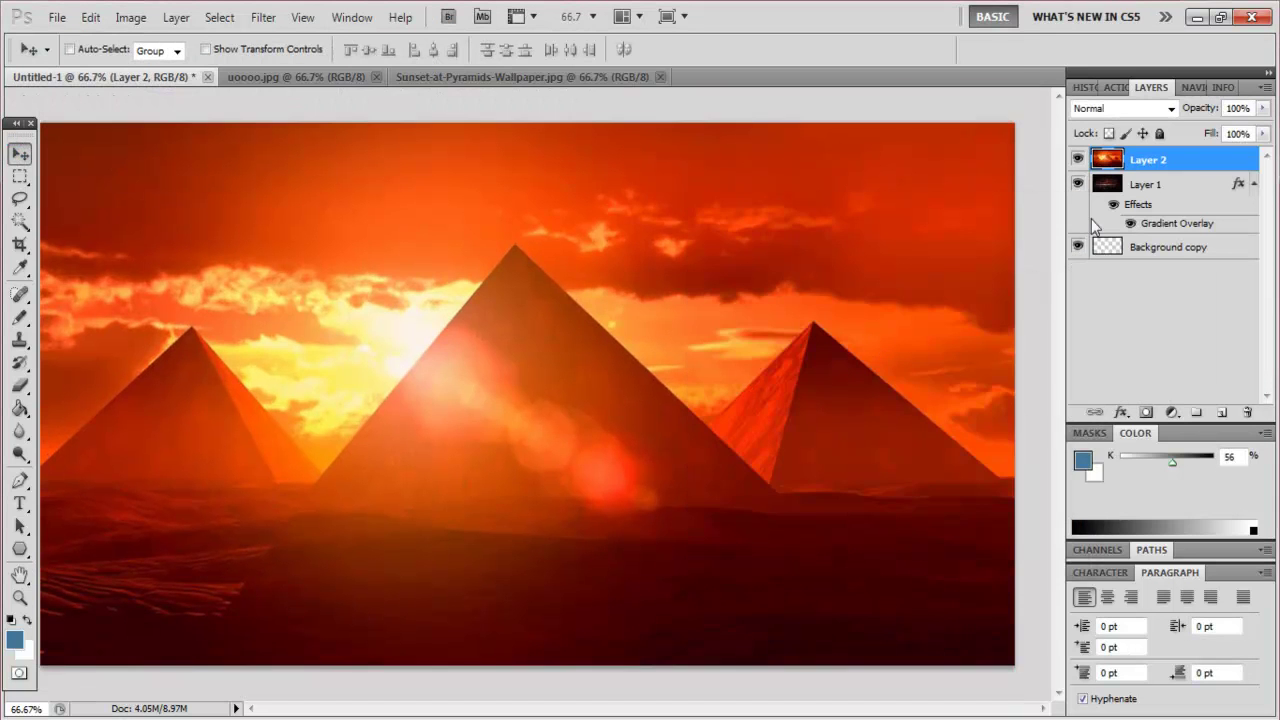
# Step: Add a Chrome gradient overlay to the sunset layer with raised opacity
pyautogui.doubleClick(1148, 160)
pyautogui.click(995, 330)
pyautogui.click(923, 563)
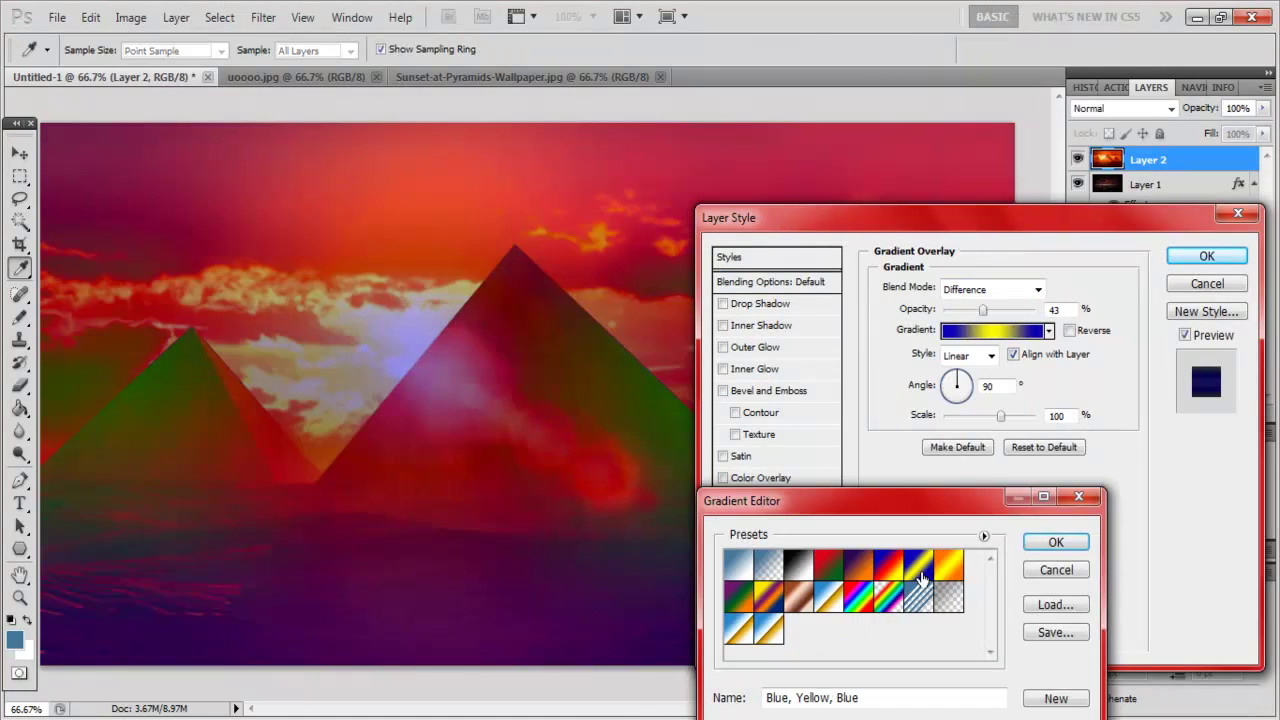
pyautogui.click(829, 606)
pyautogui.click(1057, 540)
pyautogui.moveTo(983, 310); pyautogui.dragTo(1040, 305)
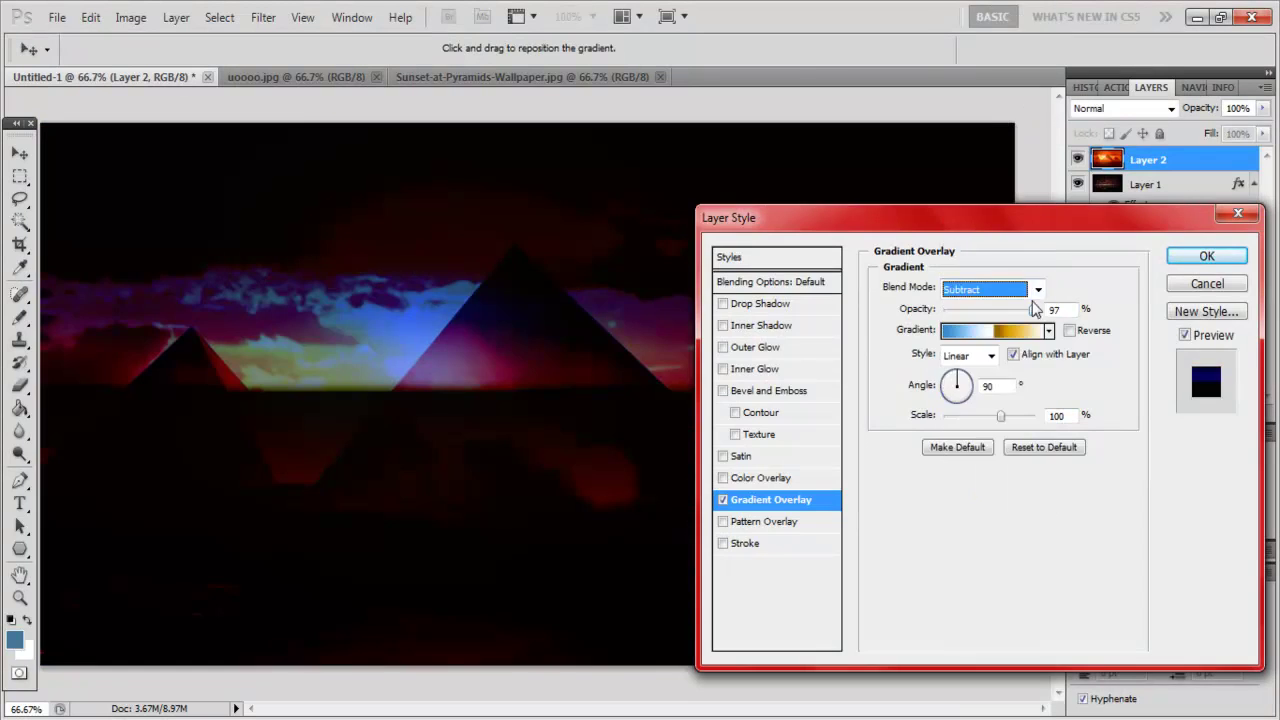
pyautogui.click(1207, 256)
# Step: Flip the sunset layer vertically and move it down and right
pyautogui.hotkey('ctrl', 't')
pyautogui.rightClick(697, 319)
pyautogui.click(780, 614)
pyautogui.moveTo(563, 367)
pyautogui.mouseDown()
pyautogui.moveTo(694, 486)
pyautogui.moveTo(679, 507)
pyautogui.mouseUp()
pyautogui.press('Return')
# Step: Set the brick layer's blend mode to Subtract
pyautogui.click(1060, 257)
pyautogui.click(1010, 289)
pyautogui.click(1022, 415)
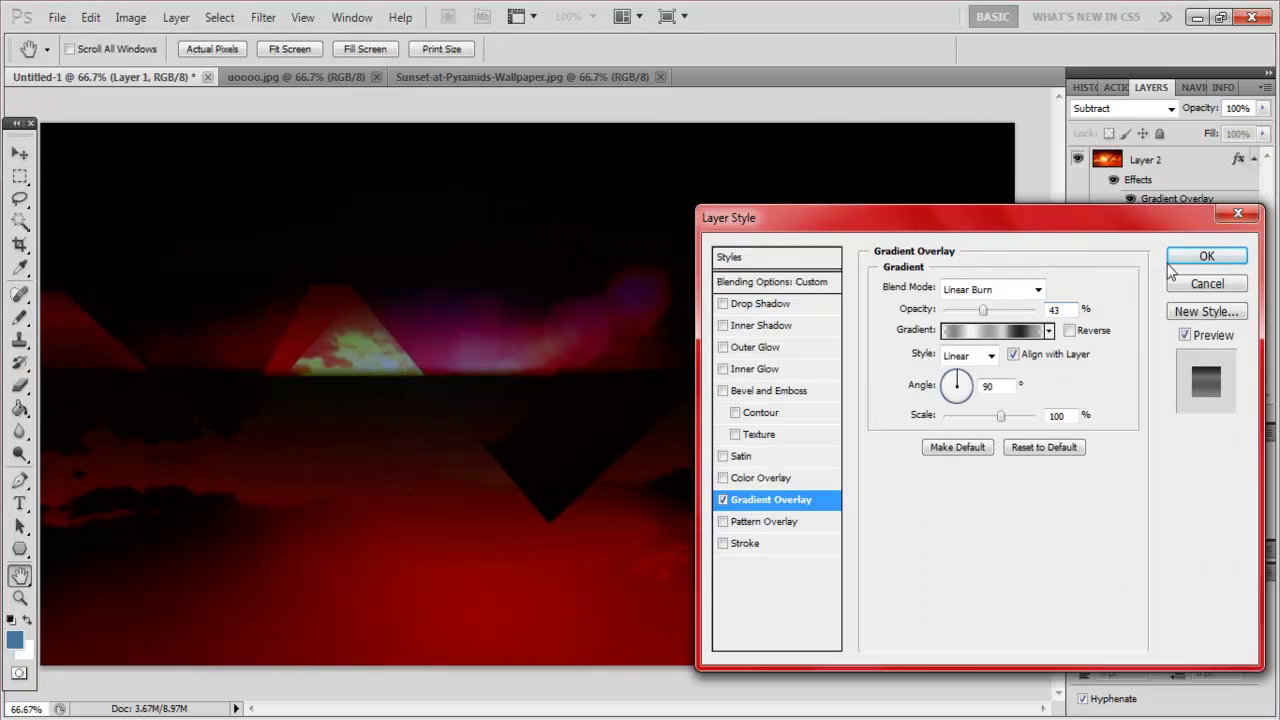
pyautogui.click(1207, 256)
# Step: Lower the sunset layer's opacity to 67%
pyautogui.rightClick(1150, 165)
pyautogui.click(1034, 210)
pyautogui.moveTo(1036, 307); pyautogui.dragTo(1005, 307)
pyautogui.click(1207, 256)
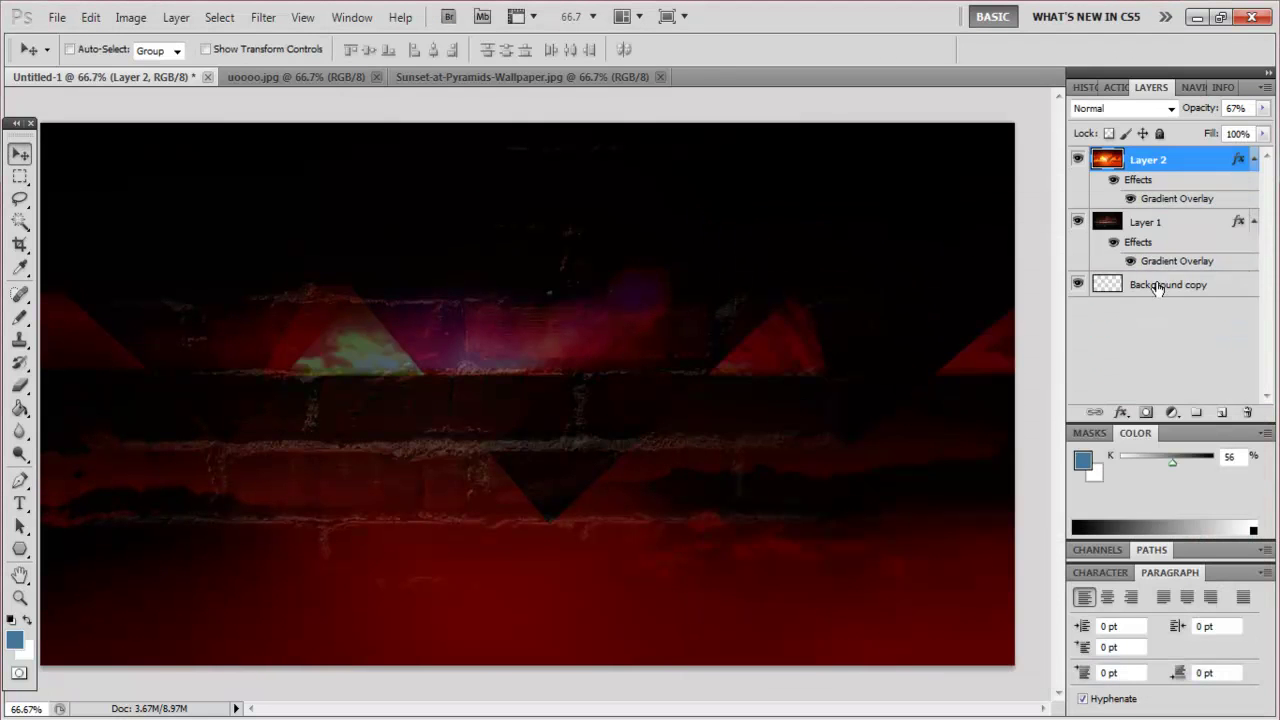
# Step: Open the paint-splash butterfly image from the Textures folder
pyautogui.click(1157, 222)
pyautogui.click(57, 17)
pyautogui.click(60, 59)
pyautogui.doubleClick(546, 365)
pyautogui.click(57, 17)
pyautogui.click(60, 59)
pyautogui.doubleClick(834, 228)
# Step: Add the butterfly image as Layer 3, close the source documents, and shift it up-left
pyautogui.moveTo(162, 179); pyautogui.dragTo(329, 291)
pyautogui.click(376, 77)
pyautogui.click(491, 77)
pyautogui.click(591, 77)
pyautogui.moveTo(466, 328); pyautogui.dragTo(386, 284)
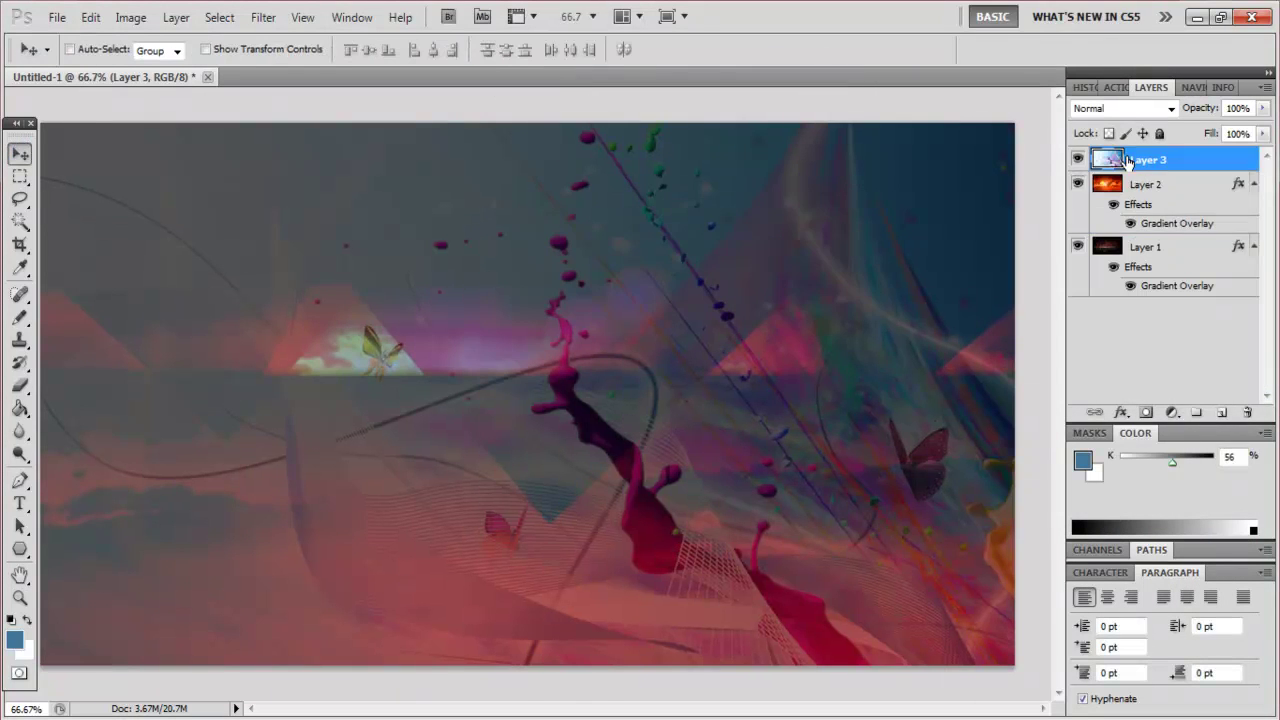
# Step: Try Divide, Difference and Saturation blending on the butterfly layer
pyautogui.doubleClick(1128, 160)
pyautogui.click(1048, 330)
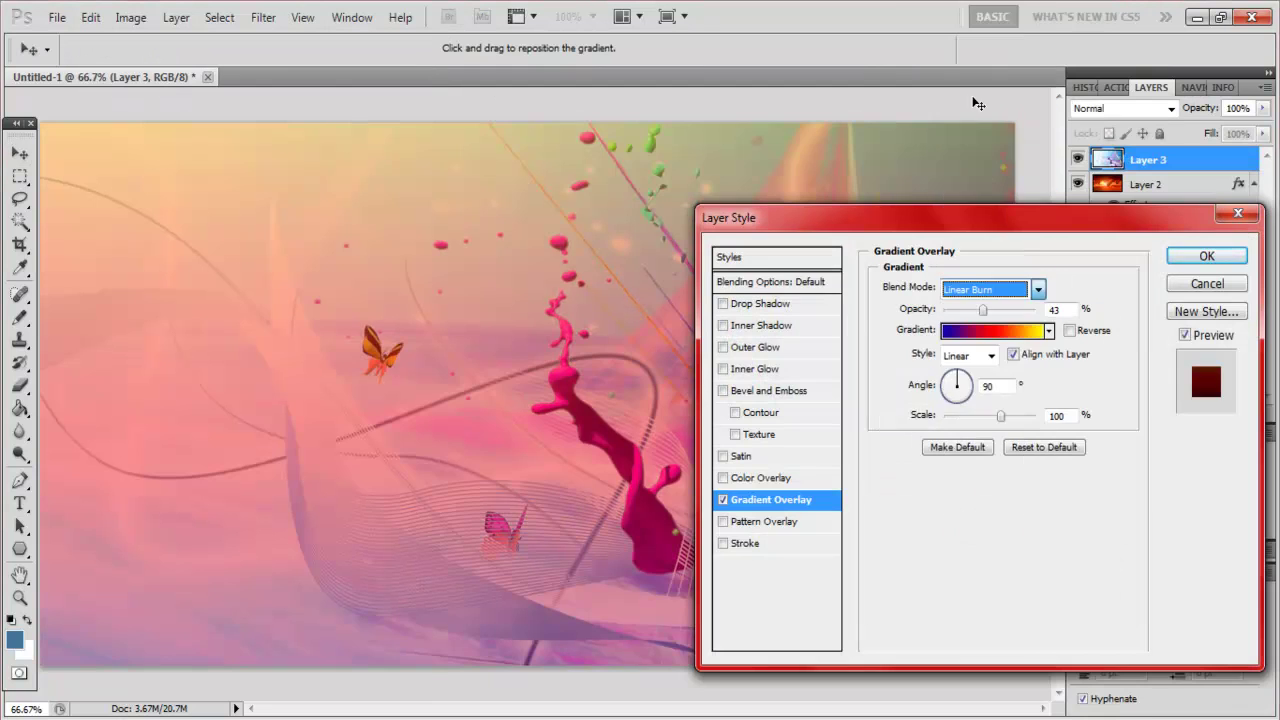
pyautogui.click(1003, 440)
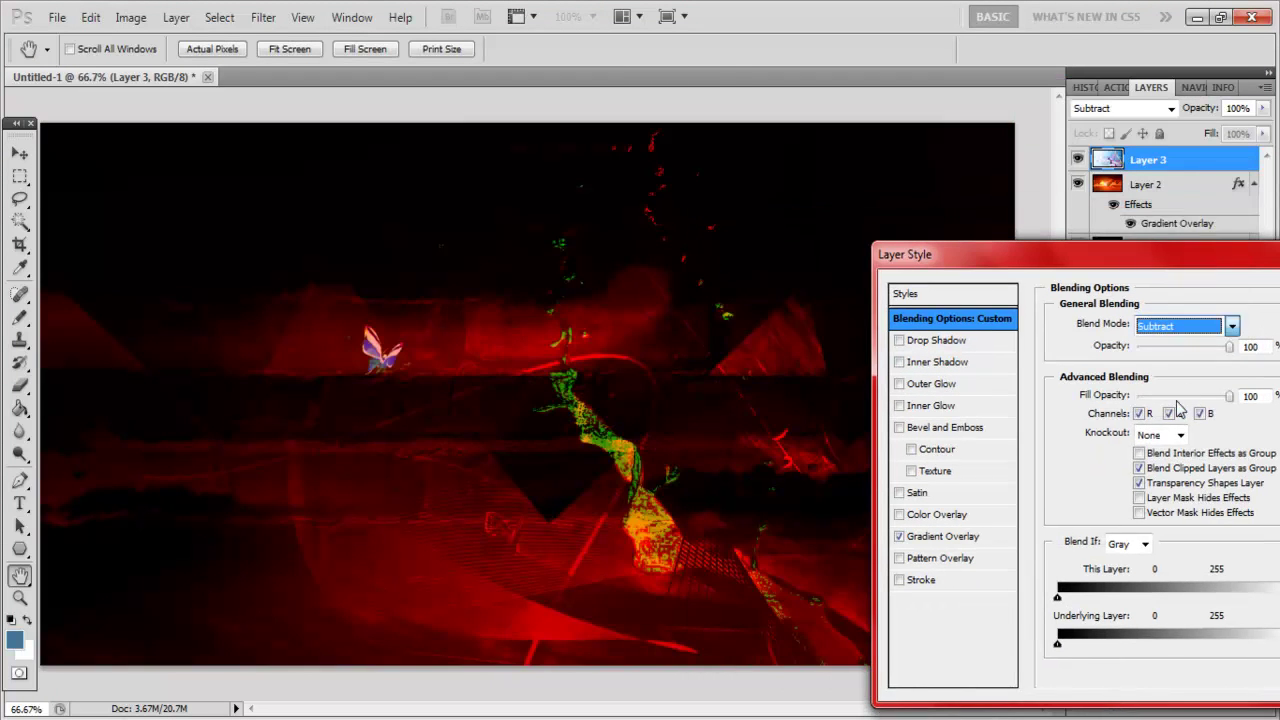
pyautogui.click(1231, 326)
pyautogui.click(1100, 374)
pyautogui.moveTo(1000, 254); pyautogui.dragTo(797, 207)
pyautogui.click(1029, 279)
pyautogui.click(930, 468)
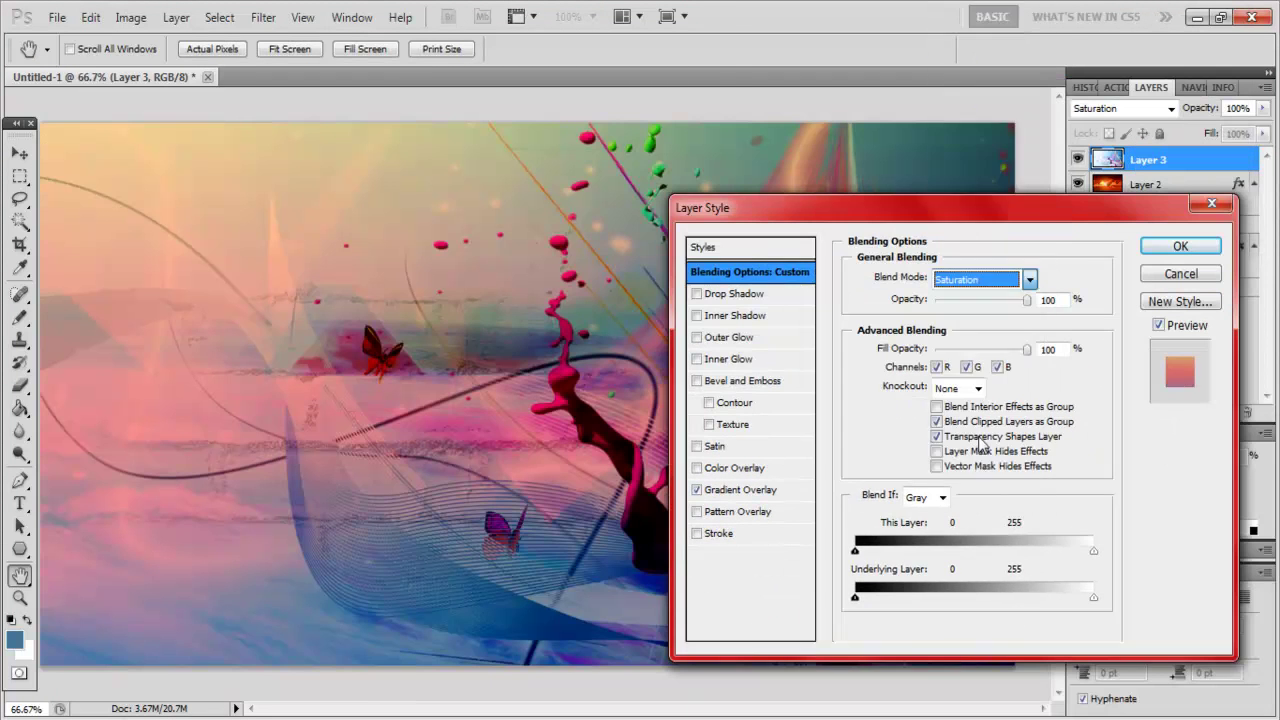
# Step: Try Linear Burn, Subtract and Difference blending, and lower the butterfly layer's opacity to 93%
pyautogui.click(1029, 279)
pyautogui.click(982, 213)
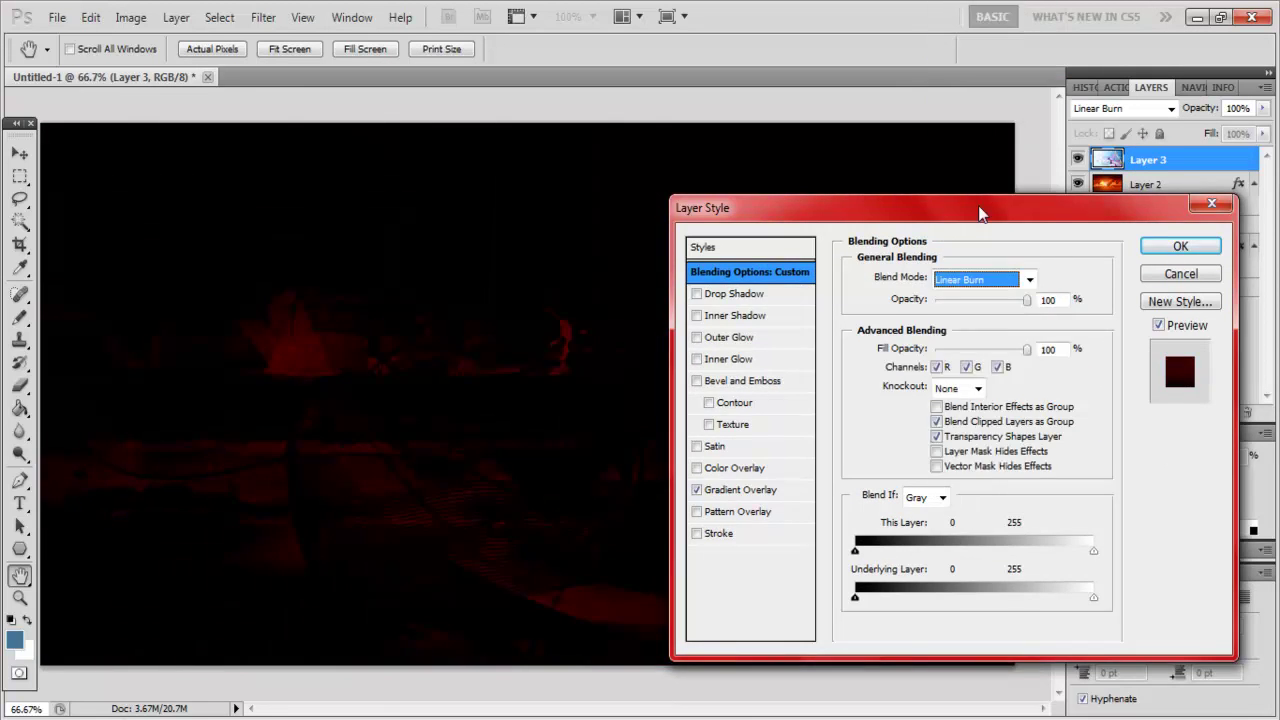
pyautogui.moveTo(980, 213); pyautogui.dragTo(988, 251)
pyautogui.click(1022, 316)
pyautogui.click(962, 373)
pyautogui.moveTo(1018, 337); pyautogui.dragTo(1006, 337)
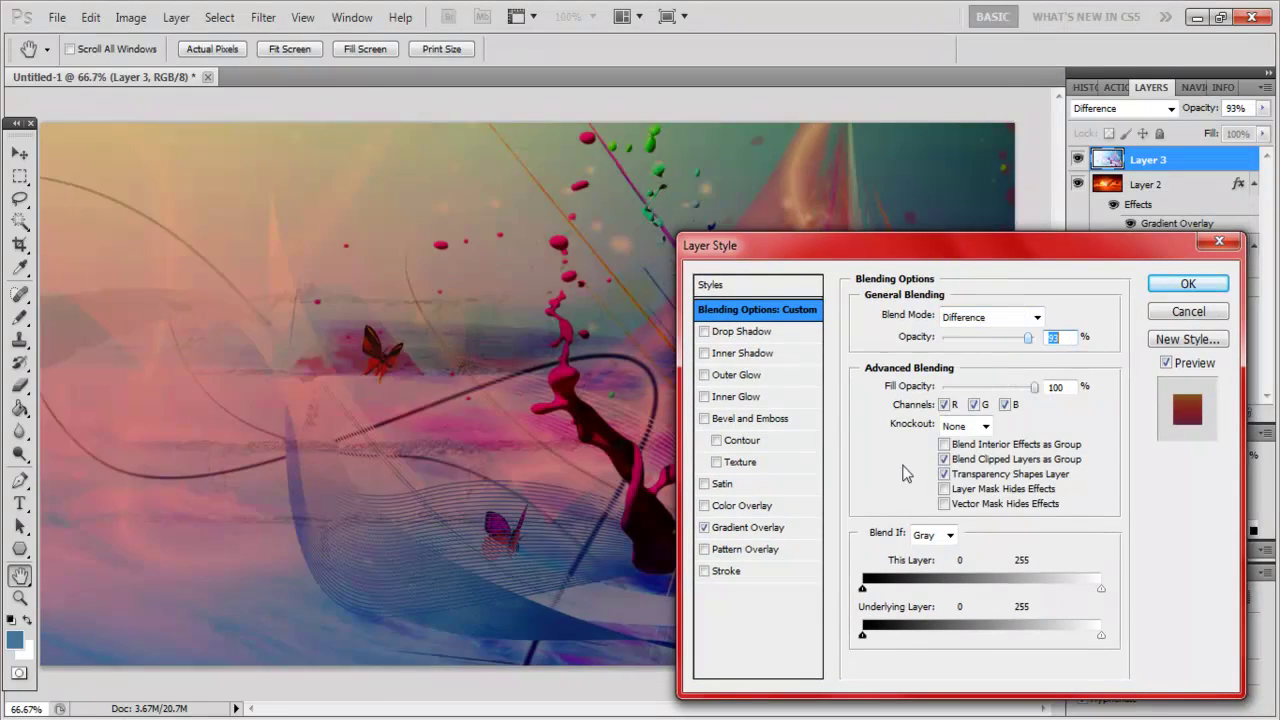
# Step: Neutralize the gradient overlay and blend the butterfly layer in Linear Light at 47%
pyautogui.click(712, 527)
pyautogui.click(972, 317)
pyautogui.click(971, 371)
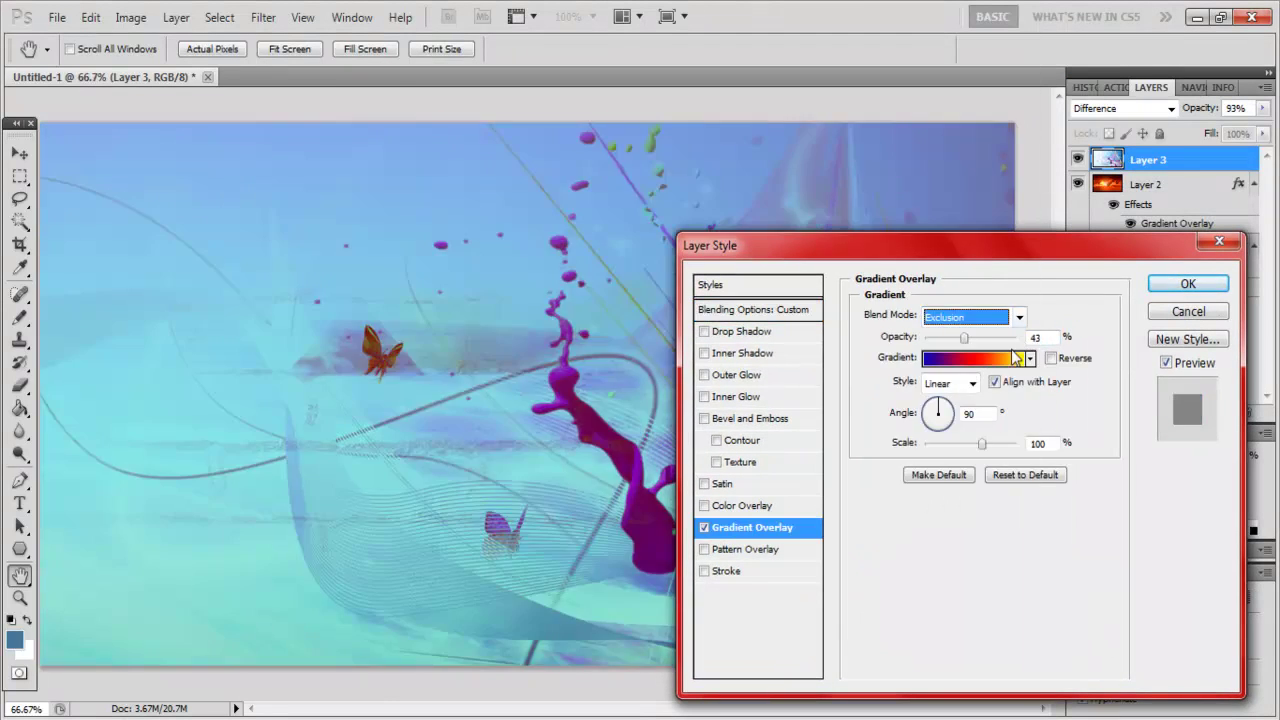
pyautogui.press('Down')
pyautogui.press('Down')
pyautogui.press('Down')
pyautogui.moveTo(964, 337); pyautogui.dragTo(925, 337)
pyautogui.click(972, 317)
pyautogui.click(950, 10)
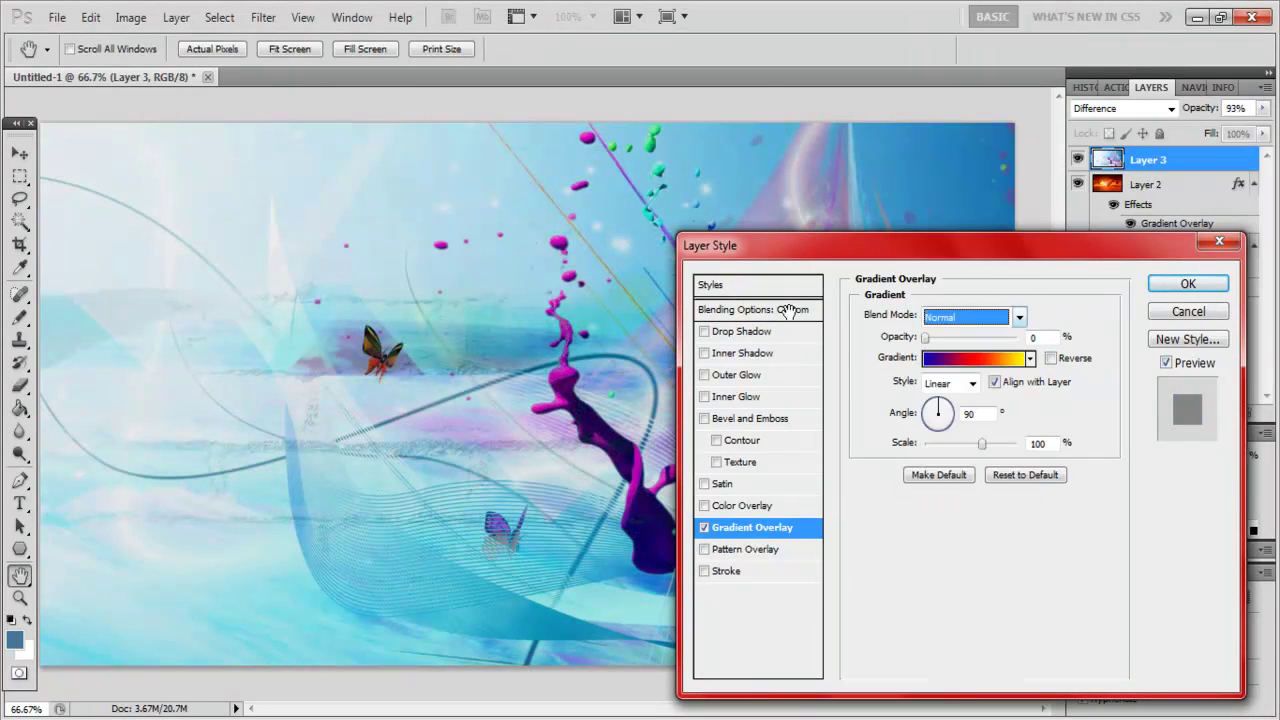
pyautogui.click(983, 337)
pyautogui.press('Up')
pyautogui.press('Up')
pyautogui.press('Up')
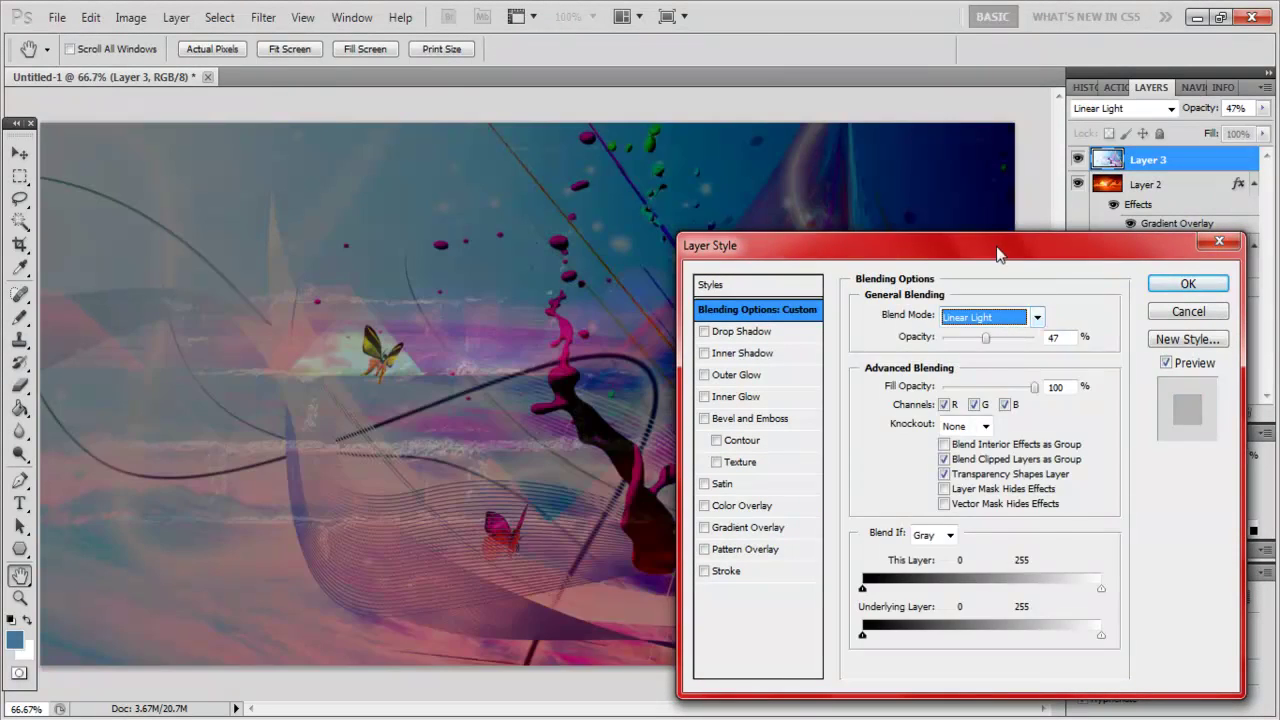
# Step: Move the sunset layer above the butterfly layer at 65% opacity
pyautogui.click(1188, 283)
pyautogui.moveTo(1145, 184); pyautogui.dragTo(1128, 162)
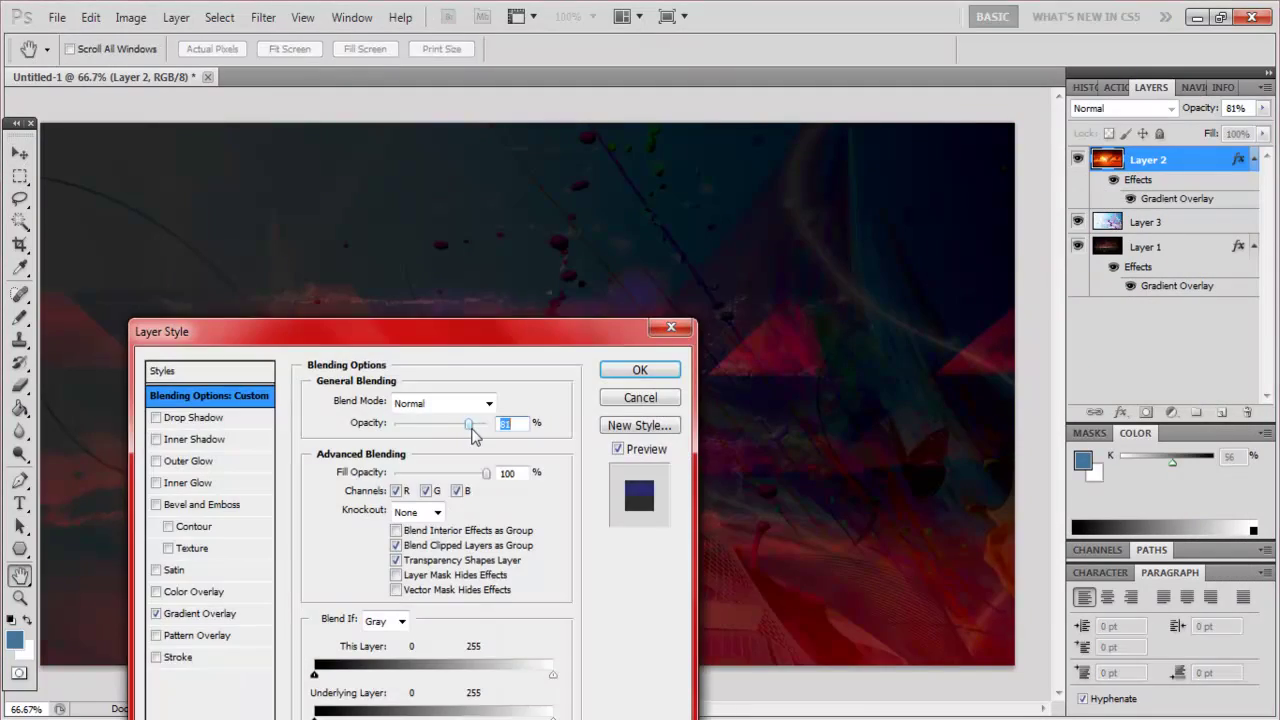
pyautogui.click(641, 370)
pyautogui.click(57, 17)
# Step: Paste 3d_abstract_design_1111.jpg into Untitled-1 as Layer 4, shifted about 160 px left
pyautogui.click(70, 57)
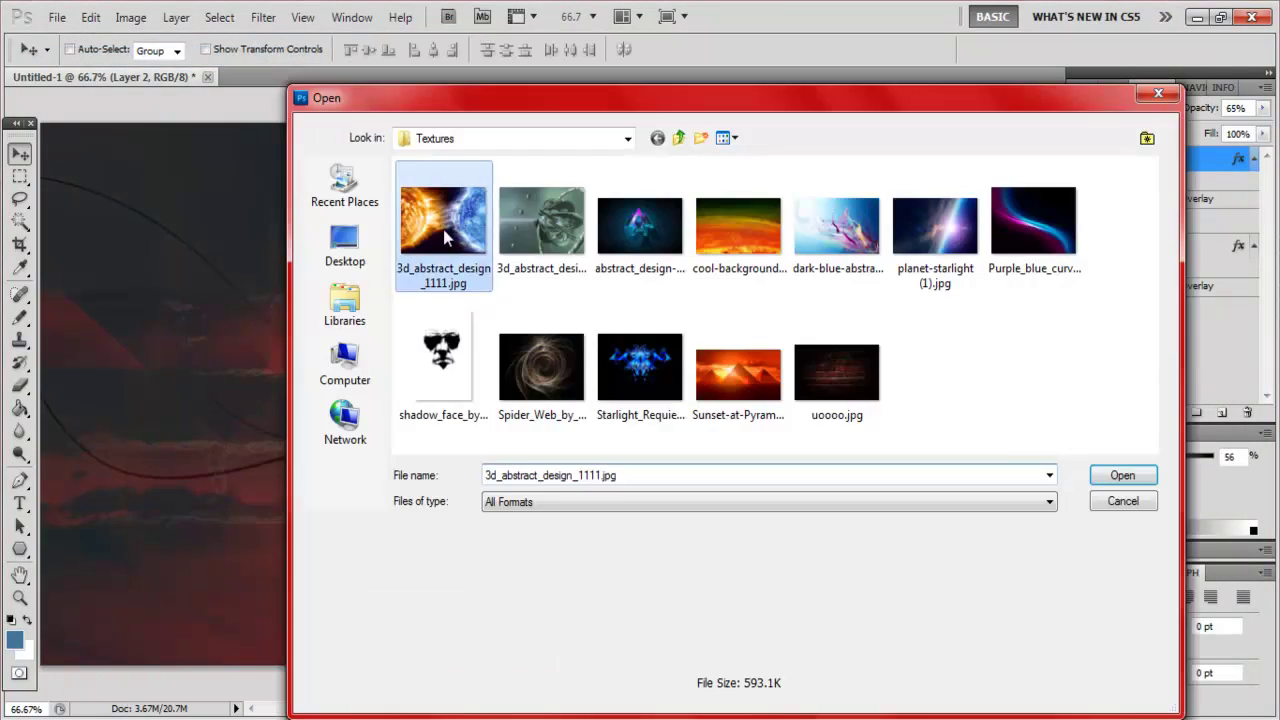
pyautogui.press('Return')
pyautogui.hotkey('ctrl', 'a')
pyautogui.hotkey('ctrl', 'c')
pyautogui.hotkey('ctrl', 'Tab')
pyautogui.hotkey('ctrl', 'v')
pyautogui.moveTo(560, 352); pyautogui.dragTo(400, 352)
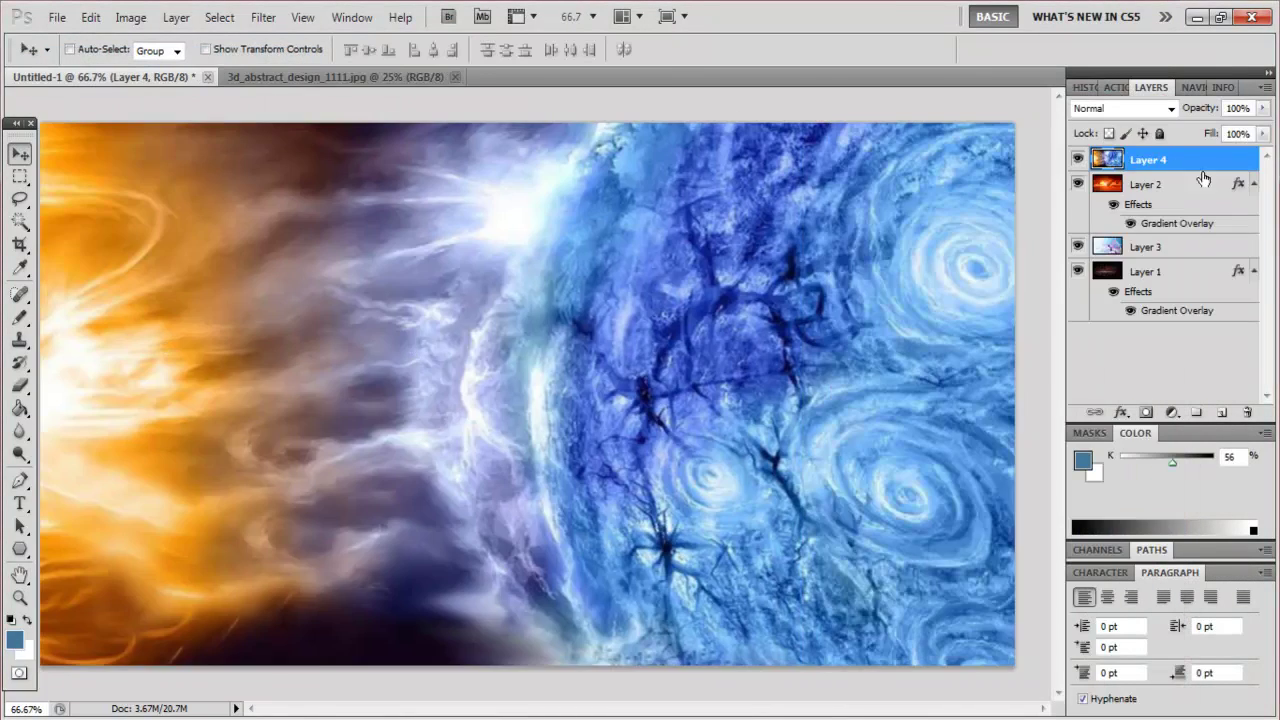
# Step: Set Layer 4's blend mode to Divide
pyautogui.doubleClick(1200, 162)
pyautogui.click(490, 407)
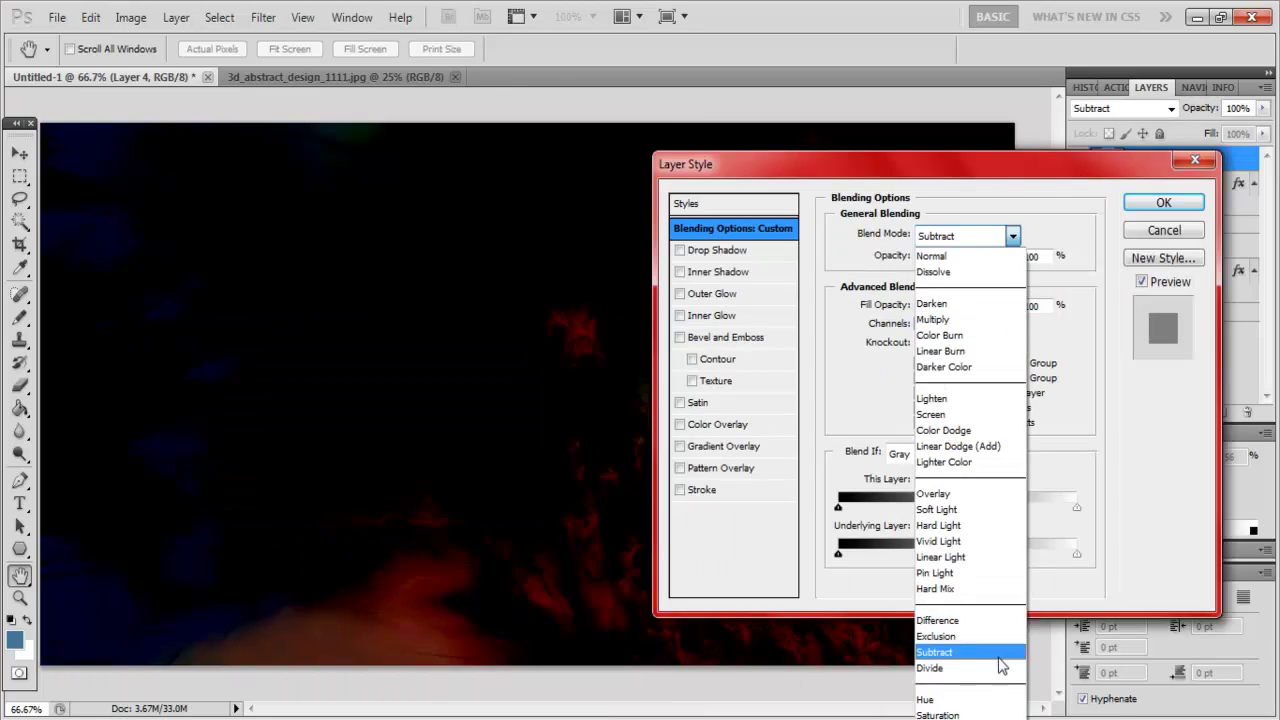
pyautogui.moveTo(300, 331); pyautogui.dragTo(1063, 176)
pyautogui.press('Down')
pyautogui.press('Down')
pyautogui.press('Down')
pyautogui.press('Return')
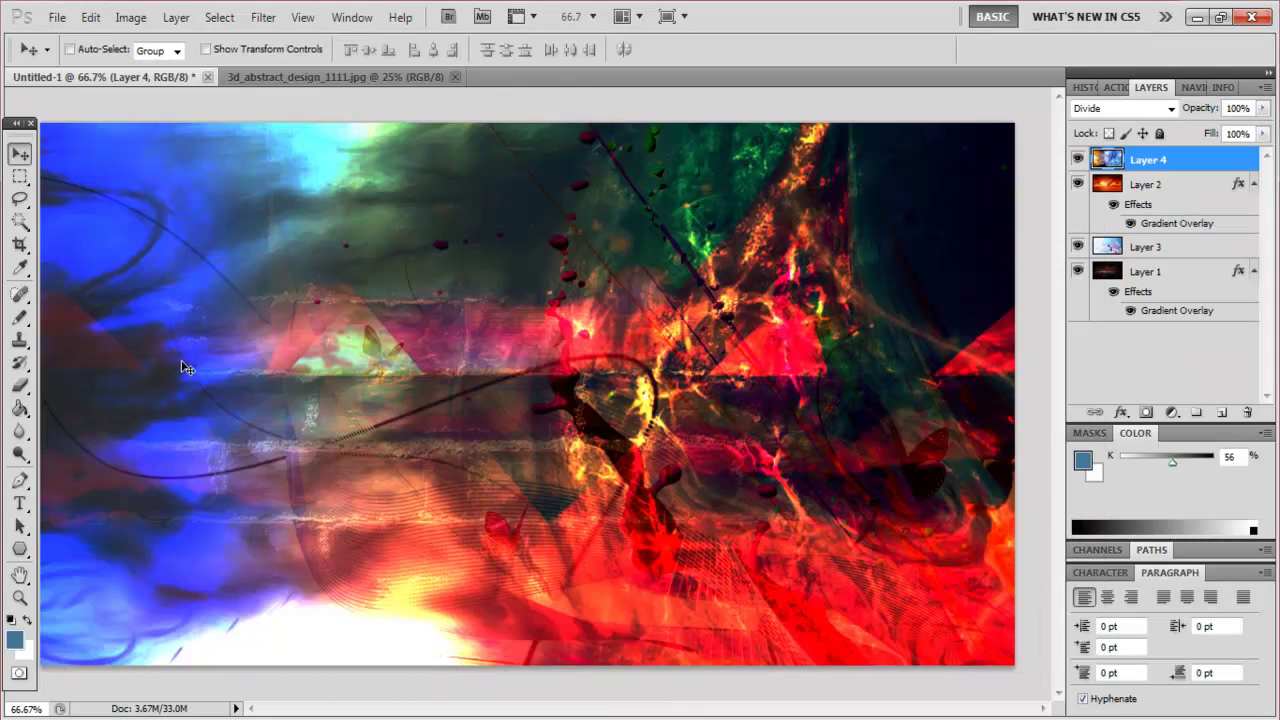
# Step: Select the Brush tool at 504 px
pyautogui.press('b')
pyautogui.rightClick(250, 507)
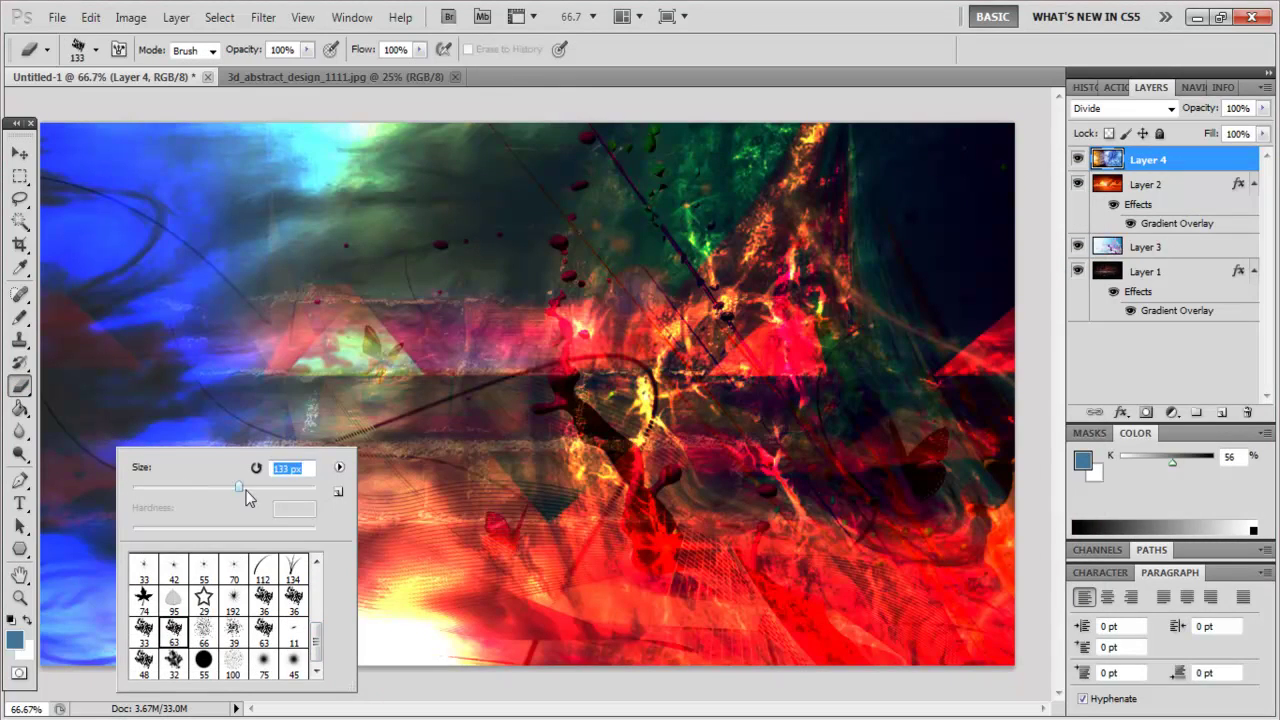
pyautogui.moveTo(246, 490); pyautogui.dragTo(280, 490)
pyautogui.press('Return')
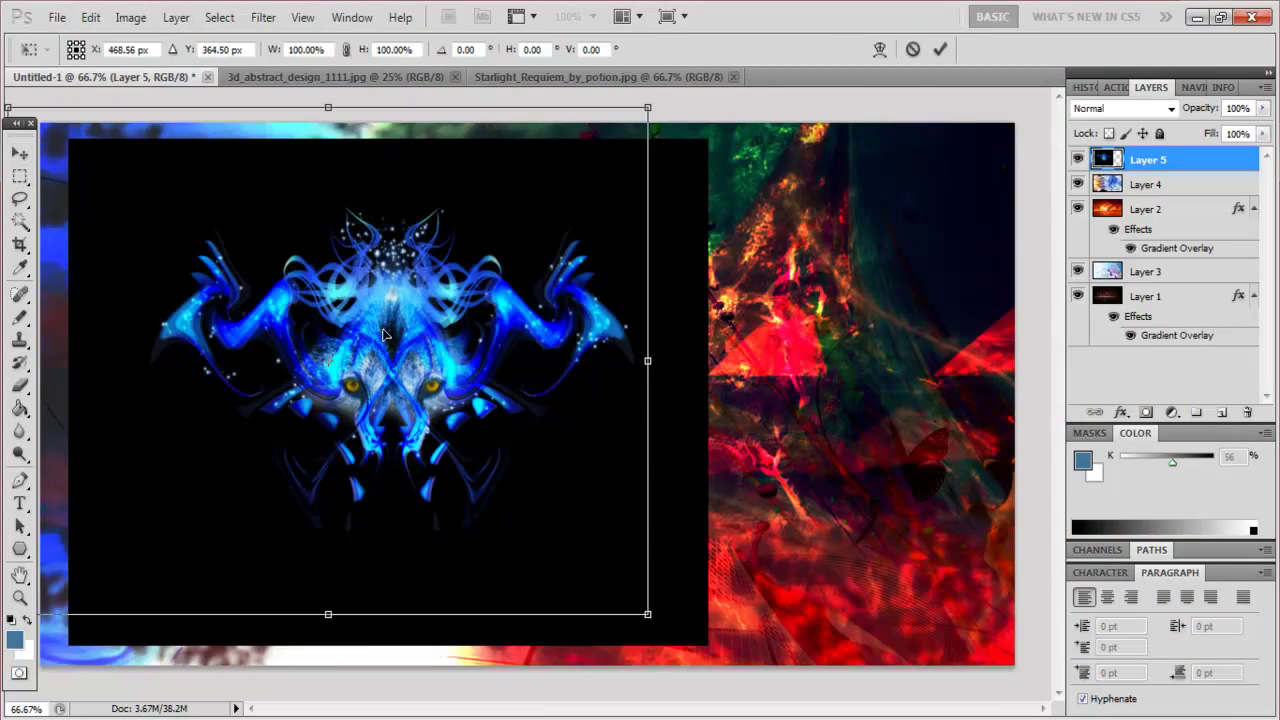
# Step: Reposition and enlarge the Starlight layer, then magic-wand delete its black background
pyautogui.moveTo(383, 334); pyautogui.dragTo(415, 347)
pyautogui.moveTo(680, 623); pyautogui.dragTo(728, 694)
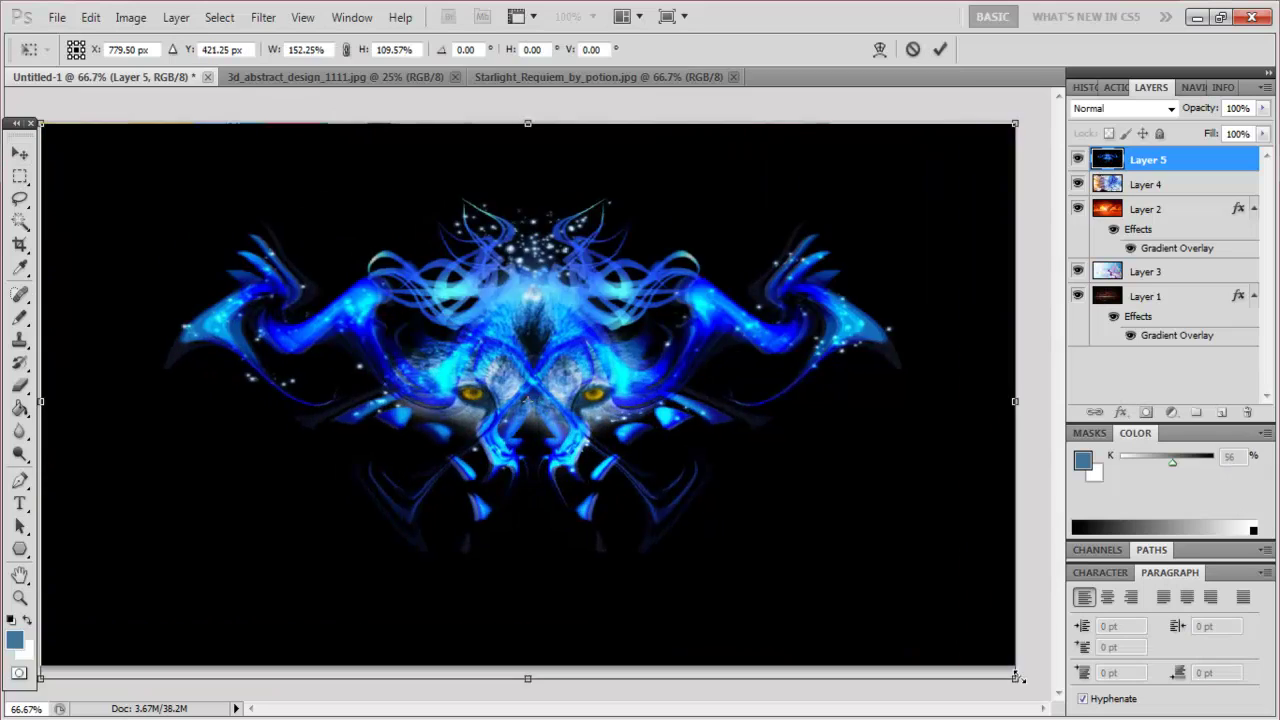
pyautogui.press('w')
pyautogui.click(583, 289)
pyautogui.click(120, 200)
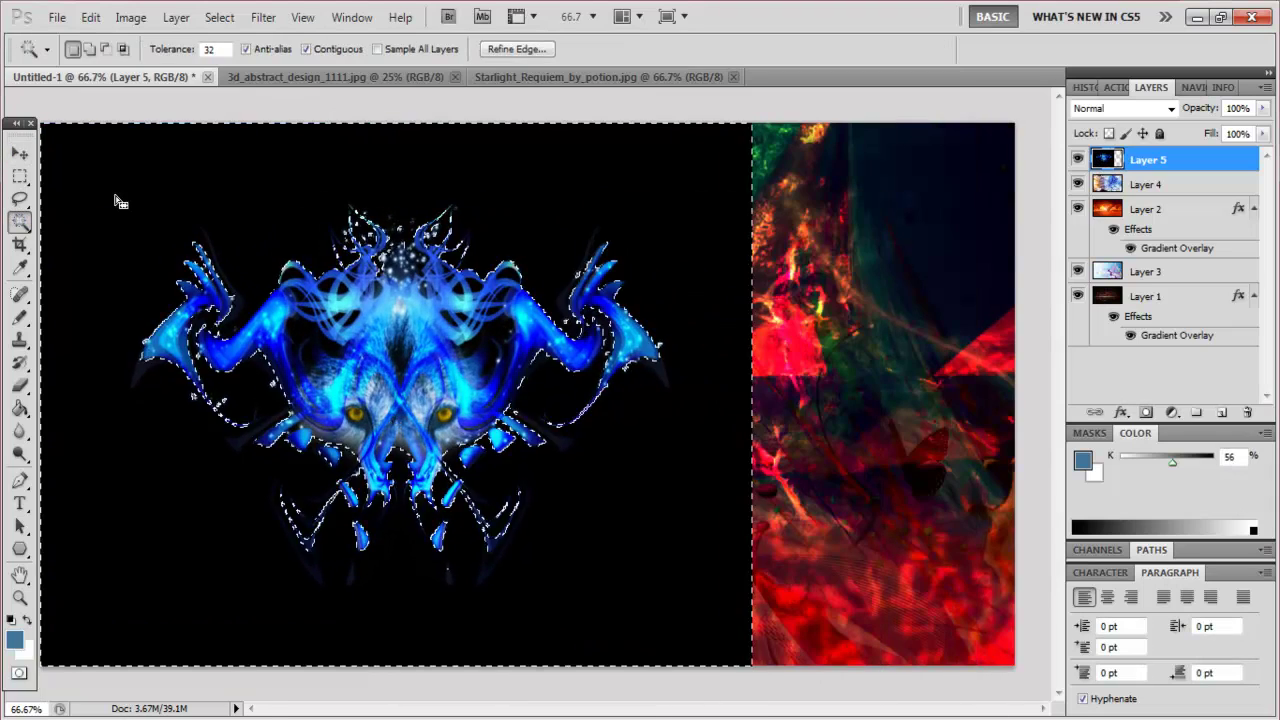
pyautogui.press('Delete')
# Step: Delete the remaining black strip under the creature and move it to the upper left
pyautogui.click(20, 152)
pyautogui.moveTo(400, 400); pyautogui.dragTo(480, 295)
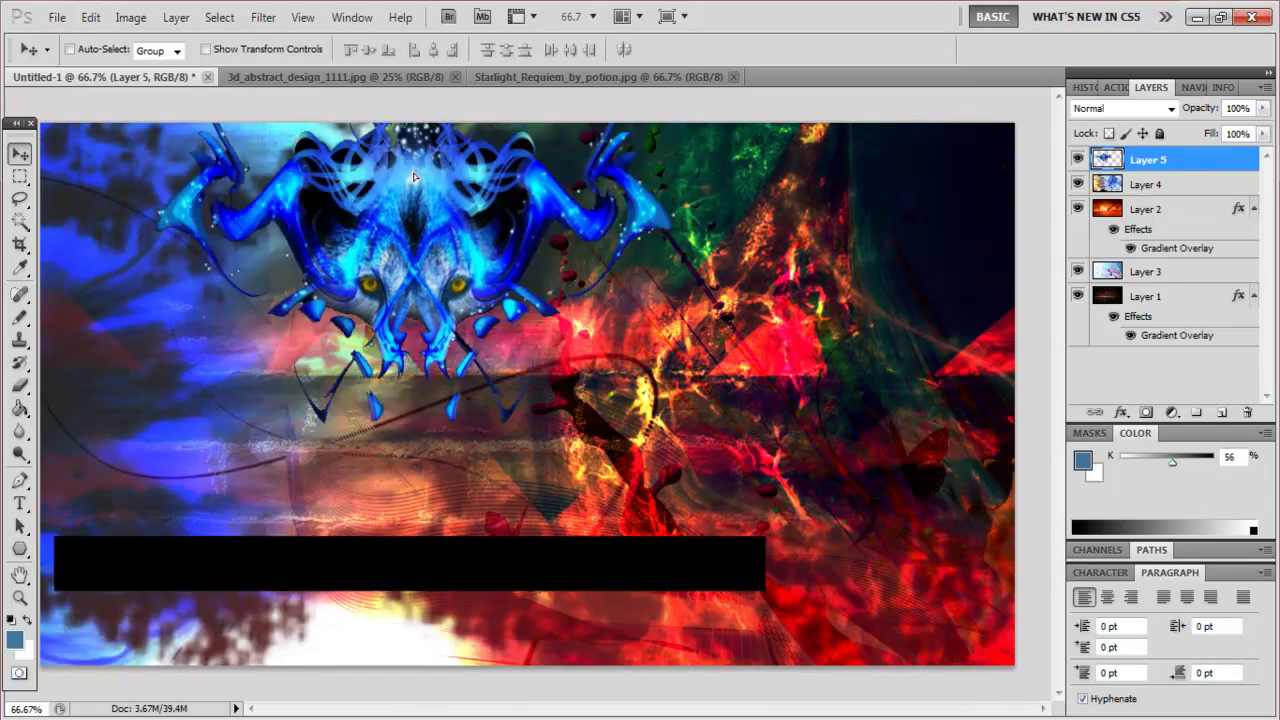
pyautogui.press('w')
pyautogui.click(206, 571)
pyautogui.press('Delete')
pyautogui.press('v')
pyautogui.moveTo(419, 357); pyautogui.dragTo(239, 311)
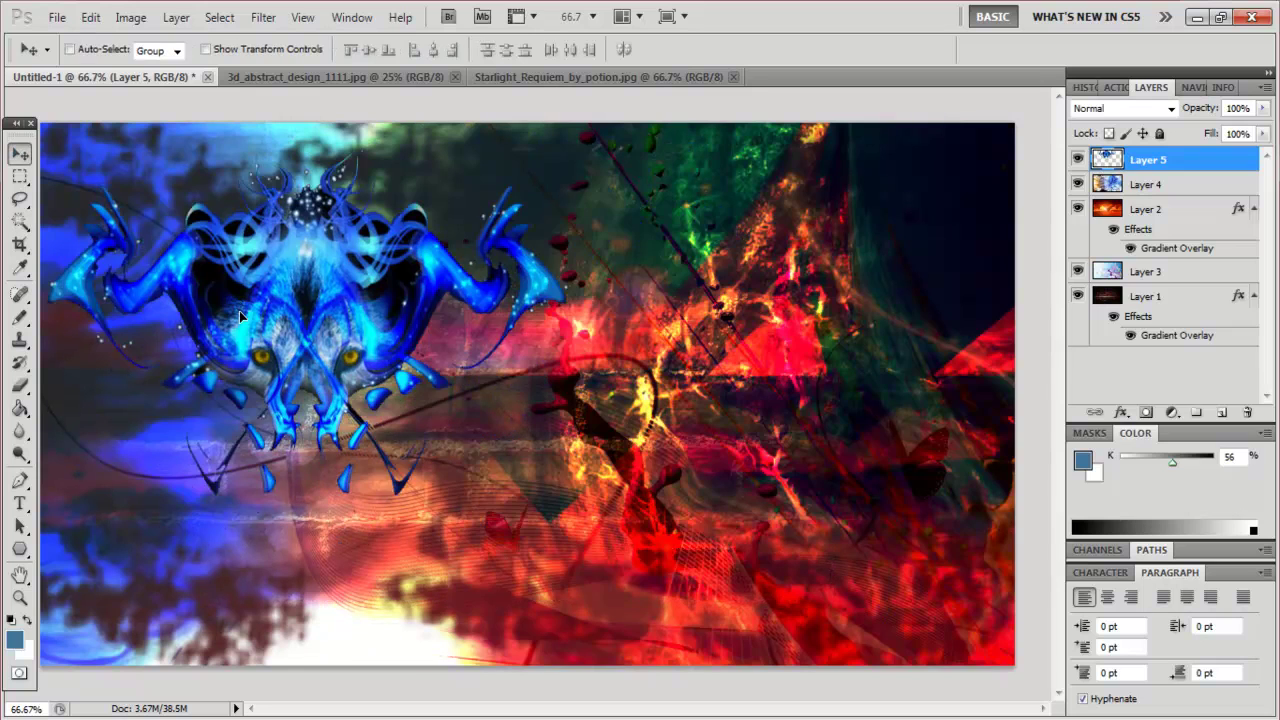
pyautogui.rightClick(1150, 160)
# Step: Enable a Gradient Overlay on Layer 5 and set the layer to Saturation blending
pyautogui.click(1070, 197)
pyautogui.click(543, 487)
pyautogui.click(822, 316)
pyautogui.click(700, 375)
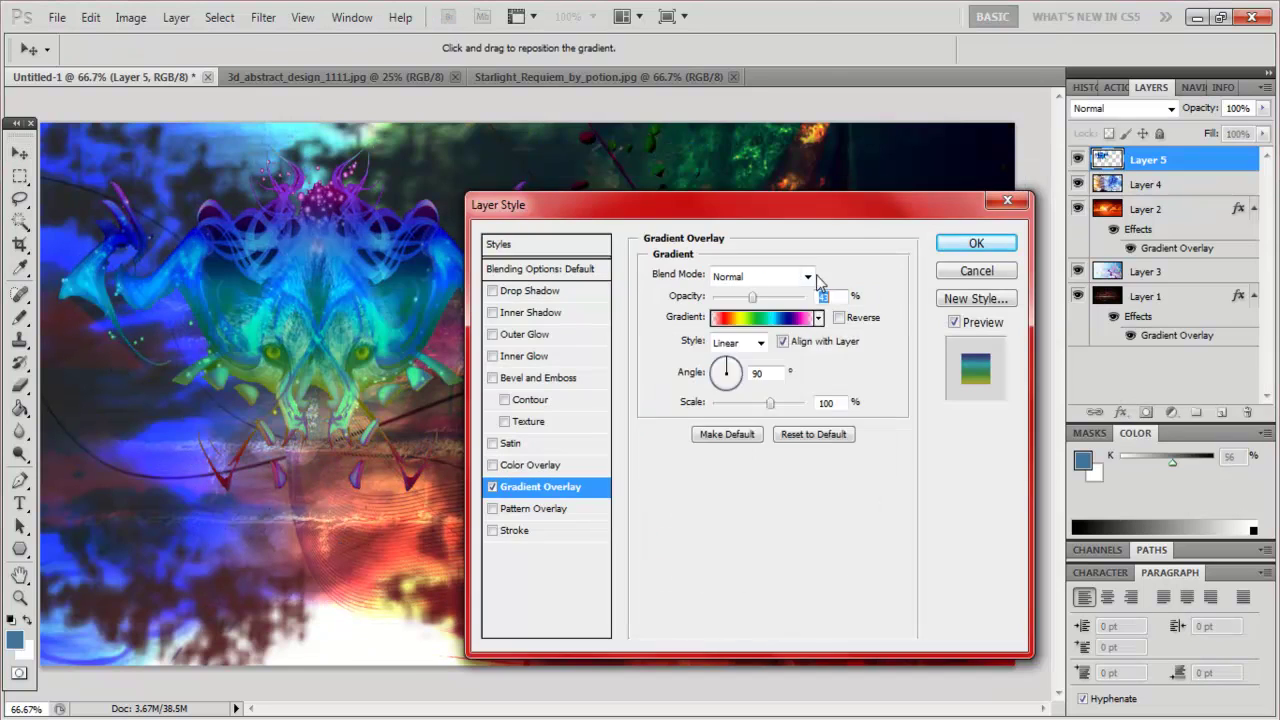
pyautogui.click(816, 275)
pyautogui.click(545, 268)
pyautogui.click(780, 276)
pyautogui.click(784, 404)
pyautogui.click(825, 276)
pyautogui.click(790, 373)
pyautogui.click(825, 276)
pyautogui.click(815, 360)
pyautogui.click(790, 468)
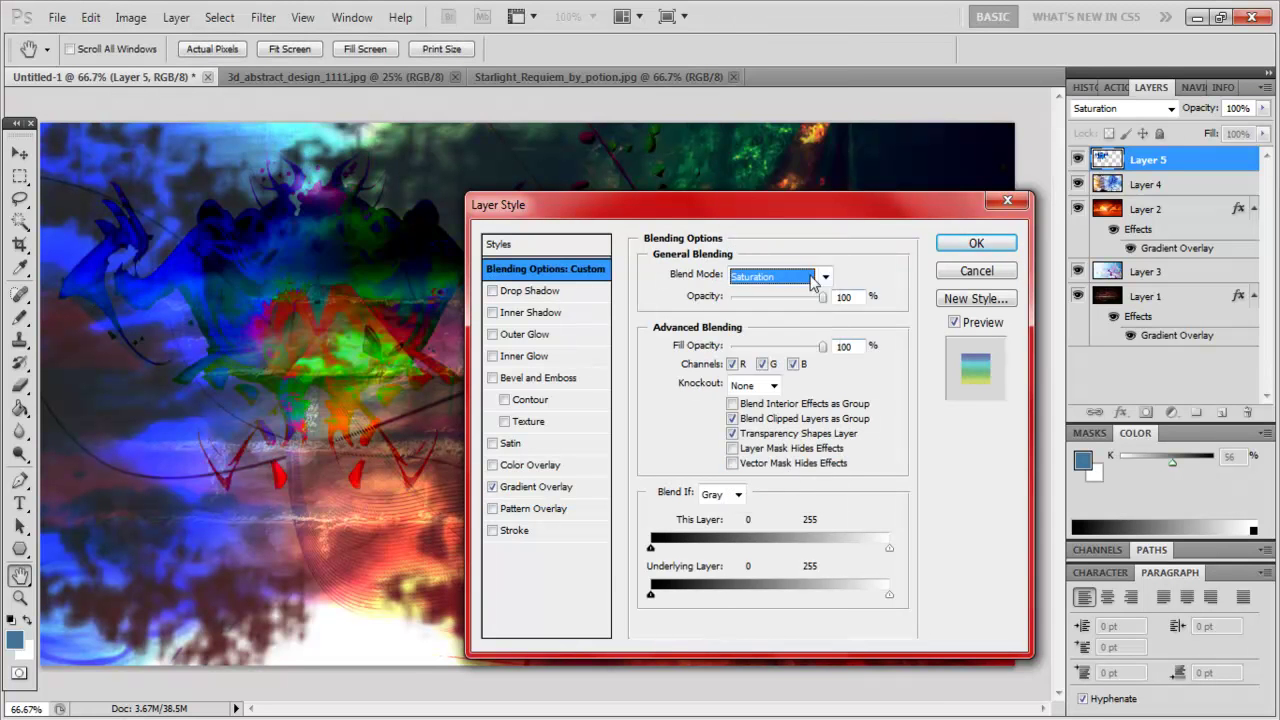
# Step: Give the gradient overlay the blue-red-yellow gradient in Soft Light mode and confirm
pyautogui.click(818, 317)
pyautogui.click(824, 355)
pyautogui.click(760, 276)
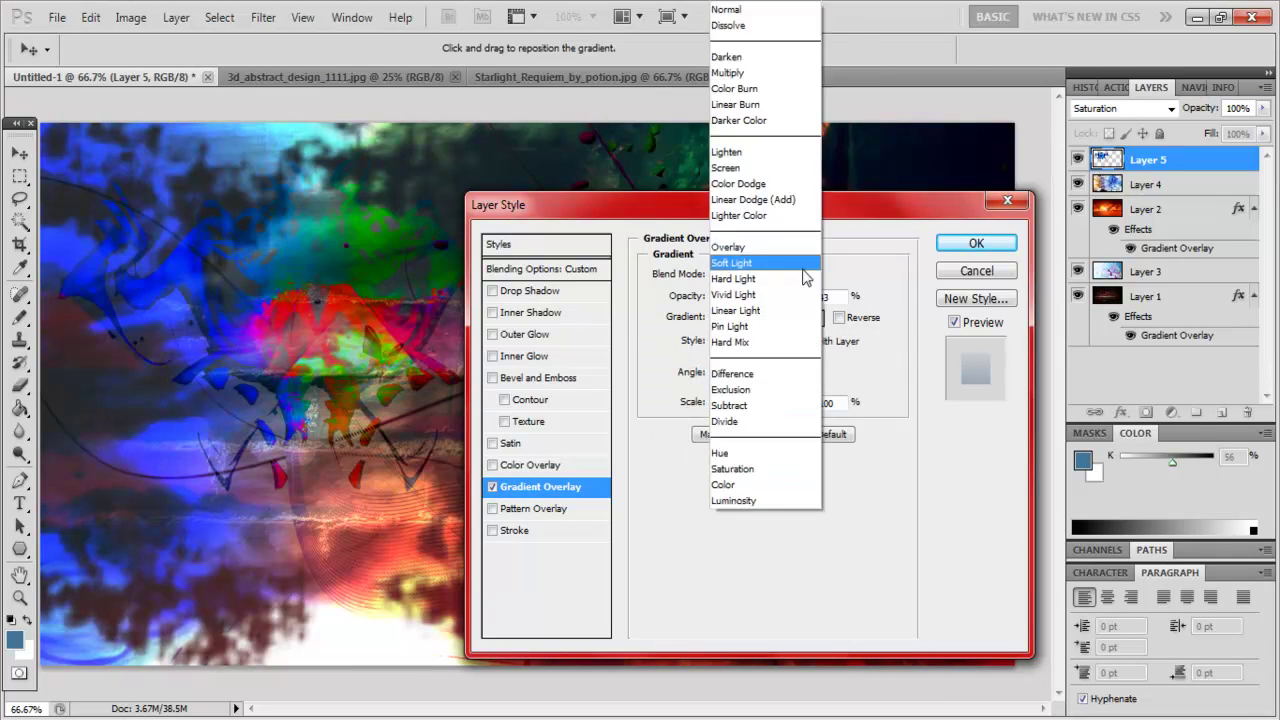
pyautogui.click(791, 373)
pyautogui.press('Return')
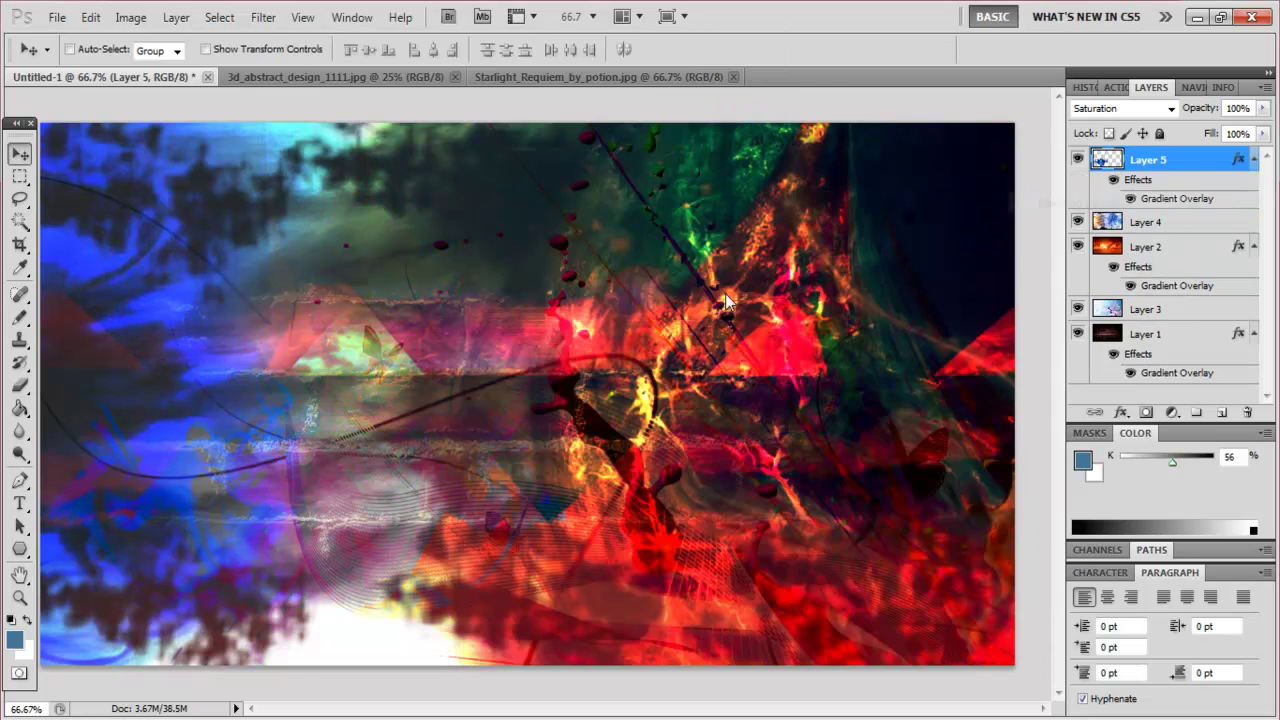
# Step: Add a pink Outer Glow to the creature layer
pyautogui.click(526, 336)
pyautogui.click(689, 341)
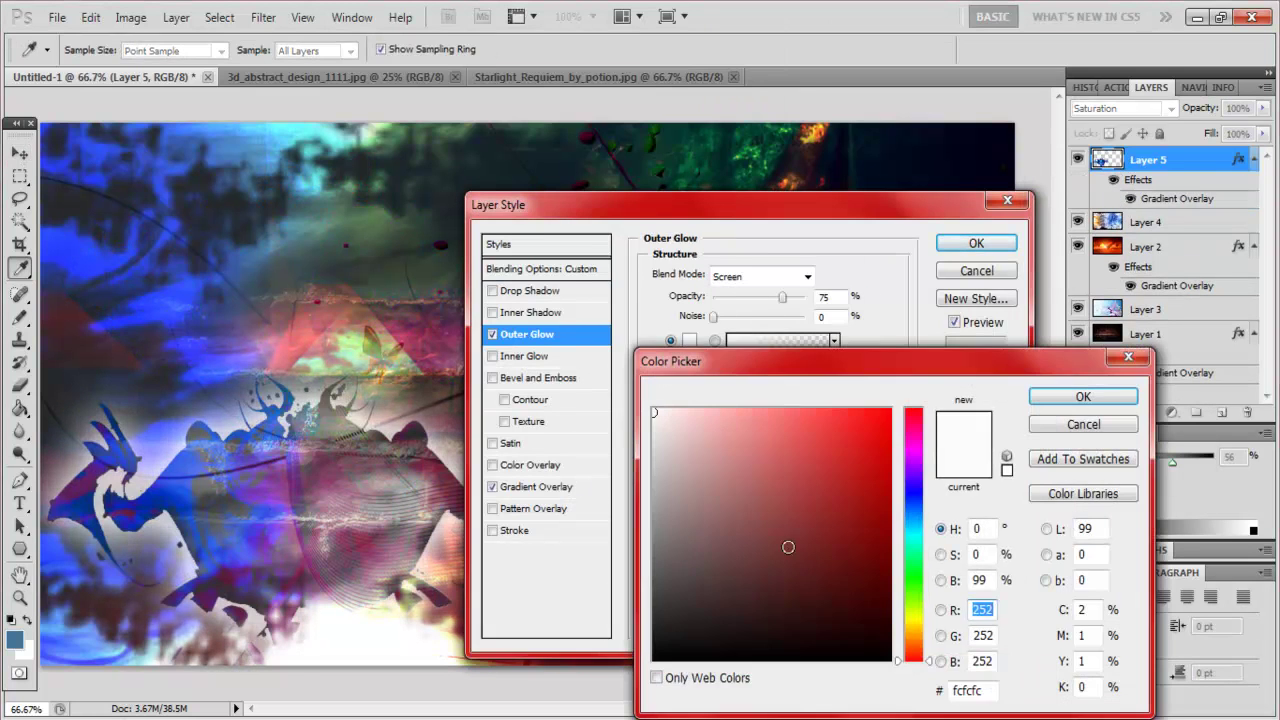
pyautogui.click(971, 423)
pyautogui.click(1166, 400)
pyautogui.moveTo(877, 205); pyautogui.dragTo(1199, 213)
# Step: Set the outer glow's blend mode to Exclusion and confirm the style
pyautogui.click(1080, 284)
pyautogui.click(1090, 480)
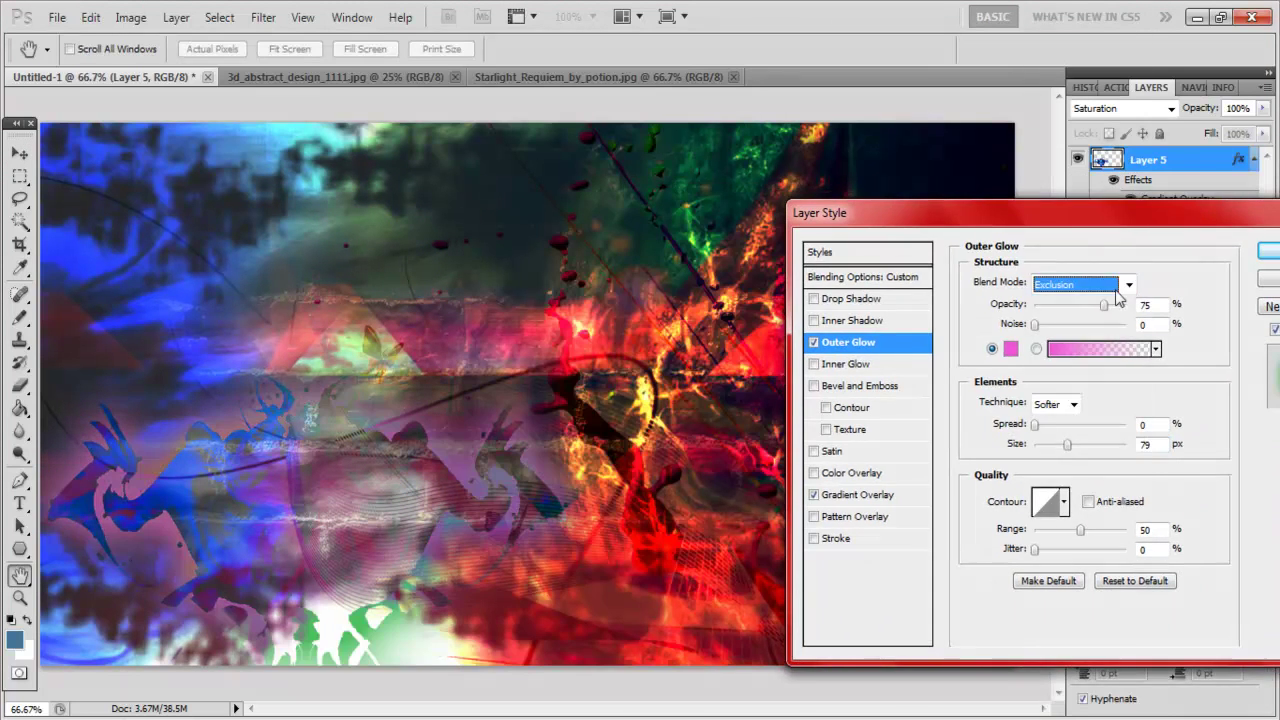
pyautogui.click(1080, 284)
pyautogui.click(1115, 381)
pyautogui.click(1127, 284)
pyautogui.click(1108, 336)
pyautogui.click(1127, 284)
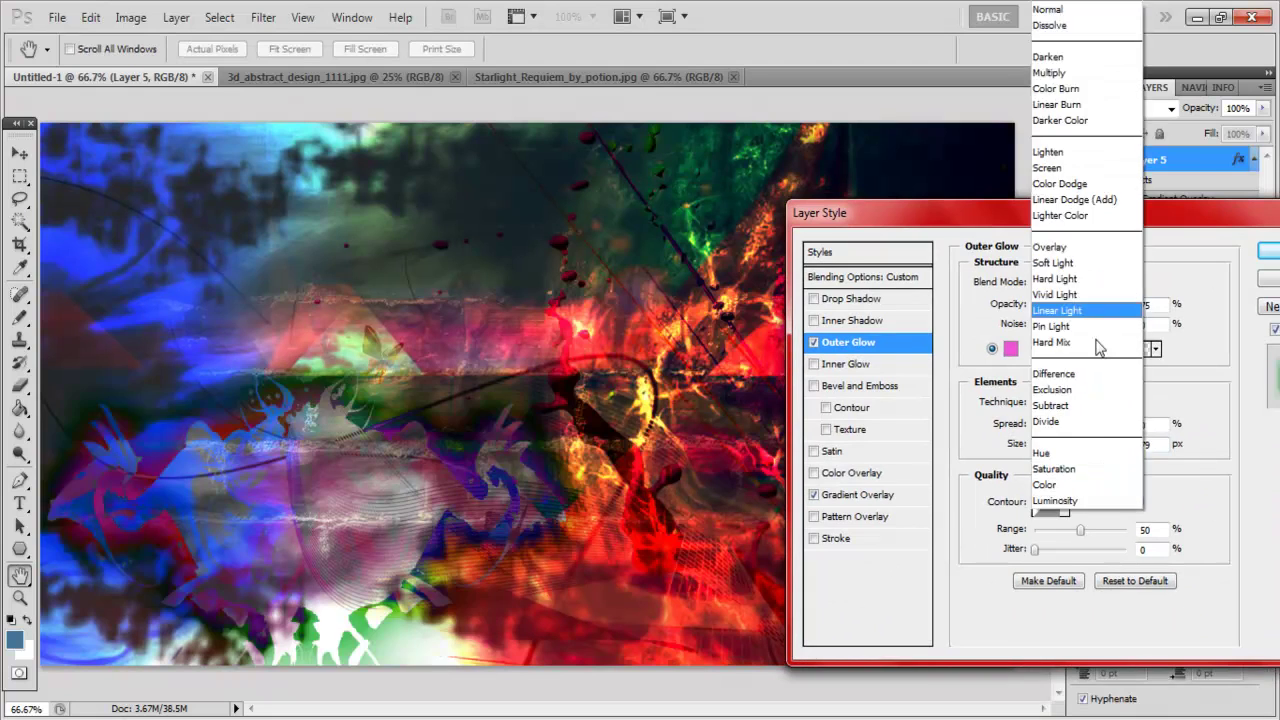
pyautogui.press('Return')
# Step: Move the creature shapes to the upper left and switch off the outer glow
pyautogui.moveTo(425, 500); pyautogui.dragTo(160, 248)
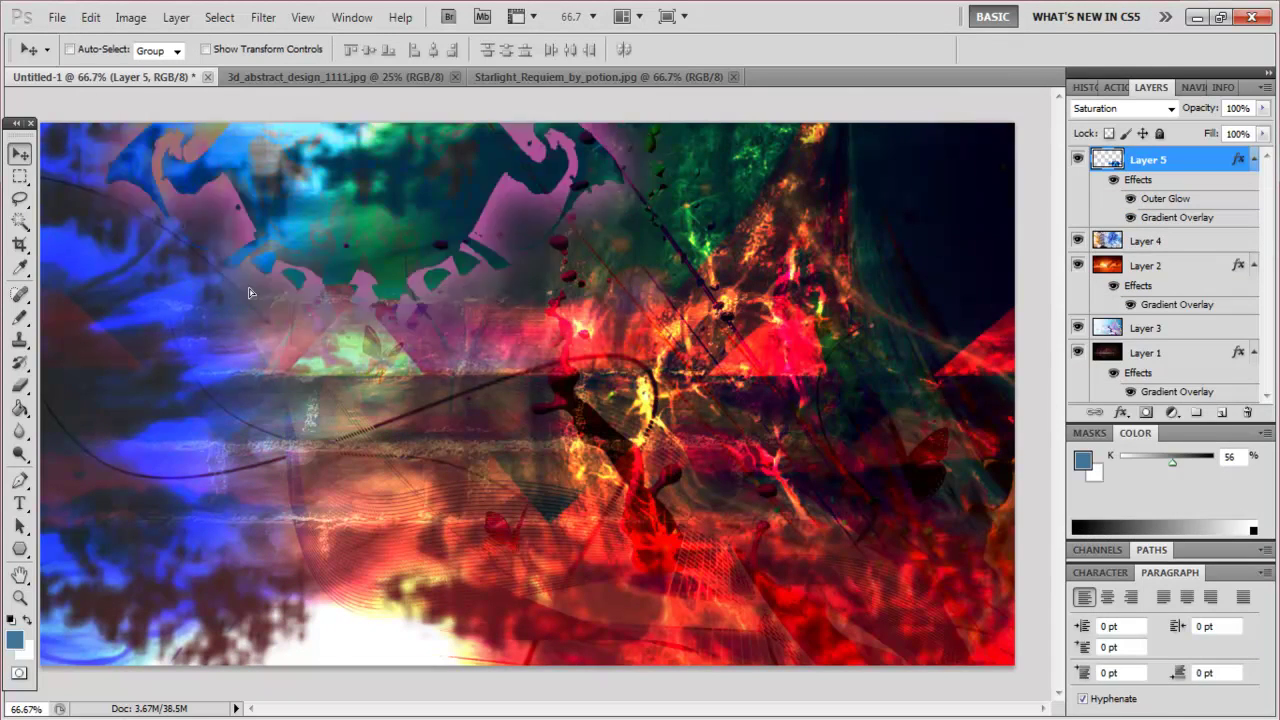
pyautogui.doubleClick(1162, 198)
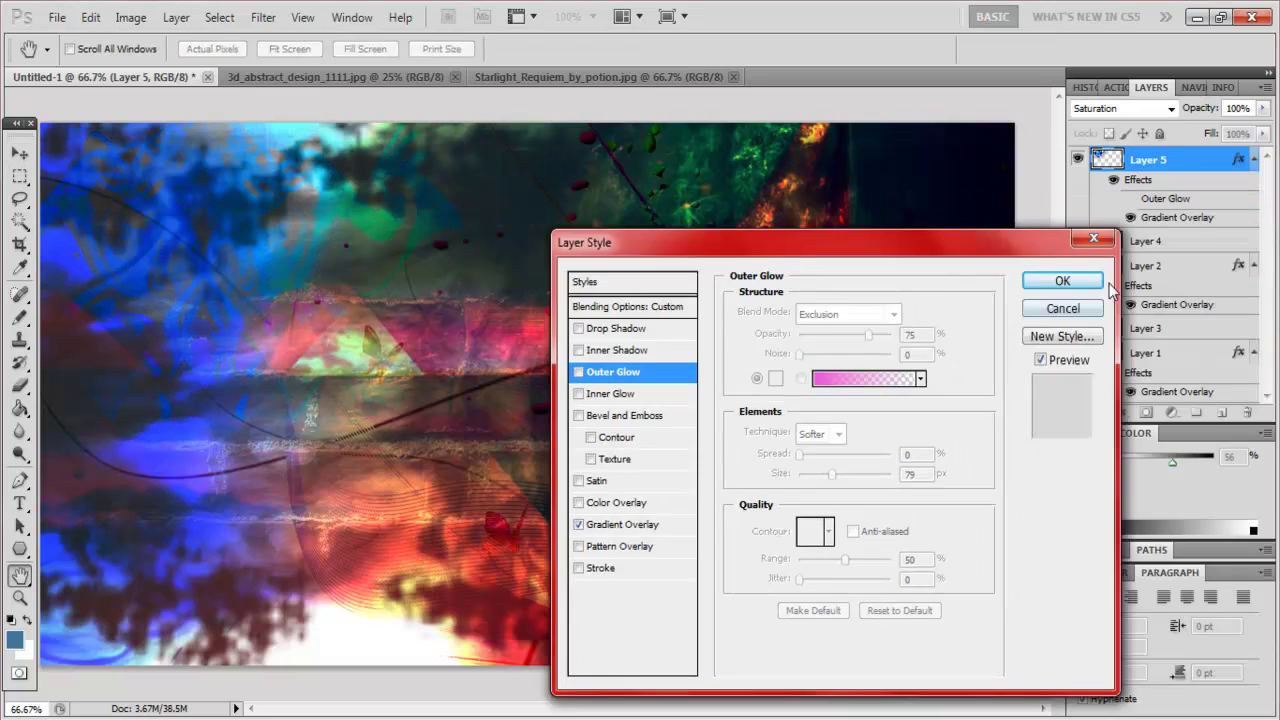
pyautogui.click(1062, 281)
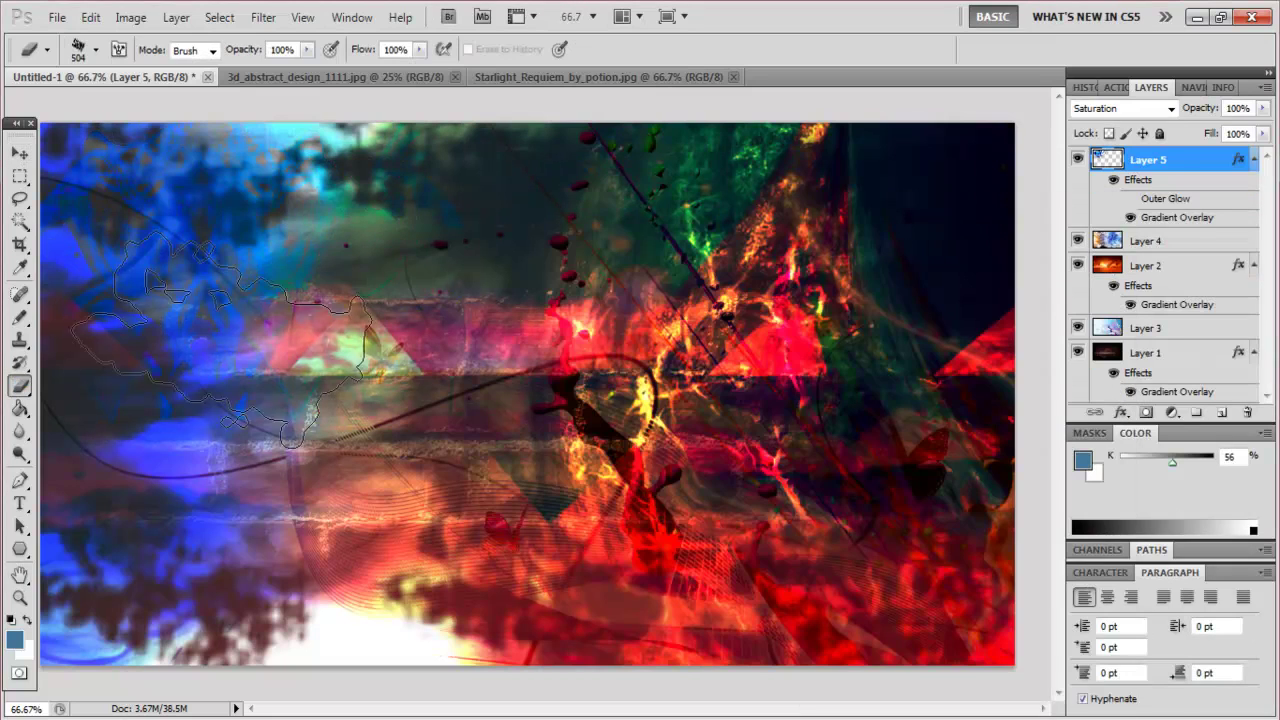
pyautogui.hotkey('ctrl', 'o')
# Step: Bring the pink-blue curve image in to fill the canvas and rename the layer 'wave'
pyautogui.doubleClick(1031, 229)
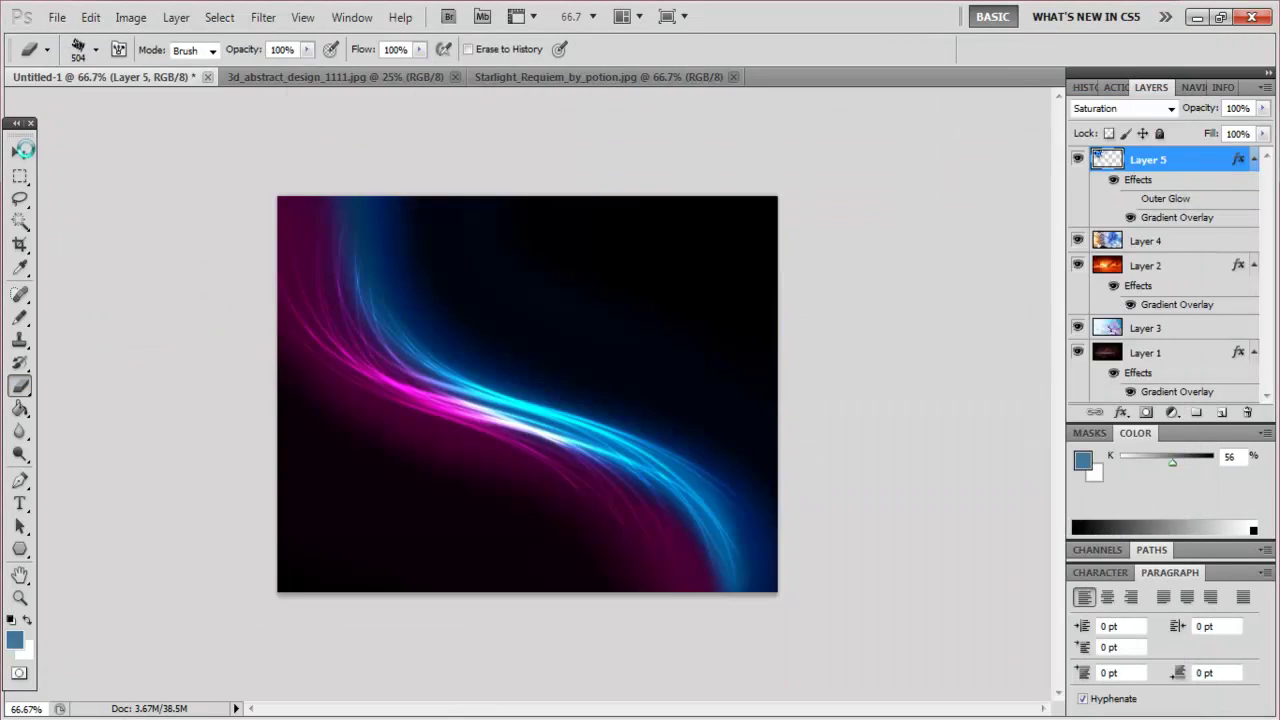
pyautogui.moveTo(101, 76); pyautogui.dragTo(449, 78)
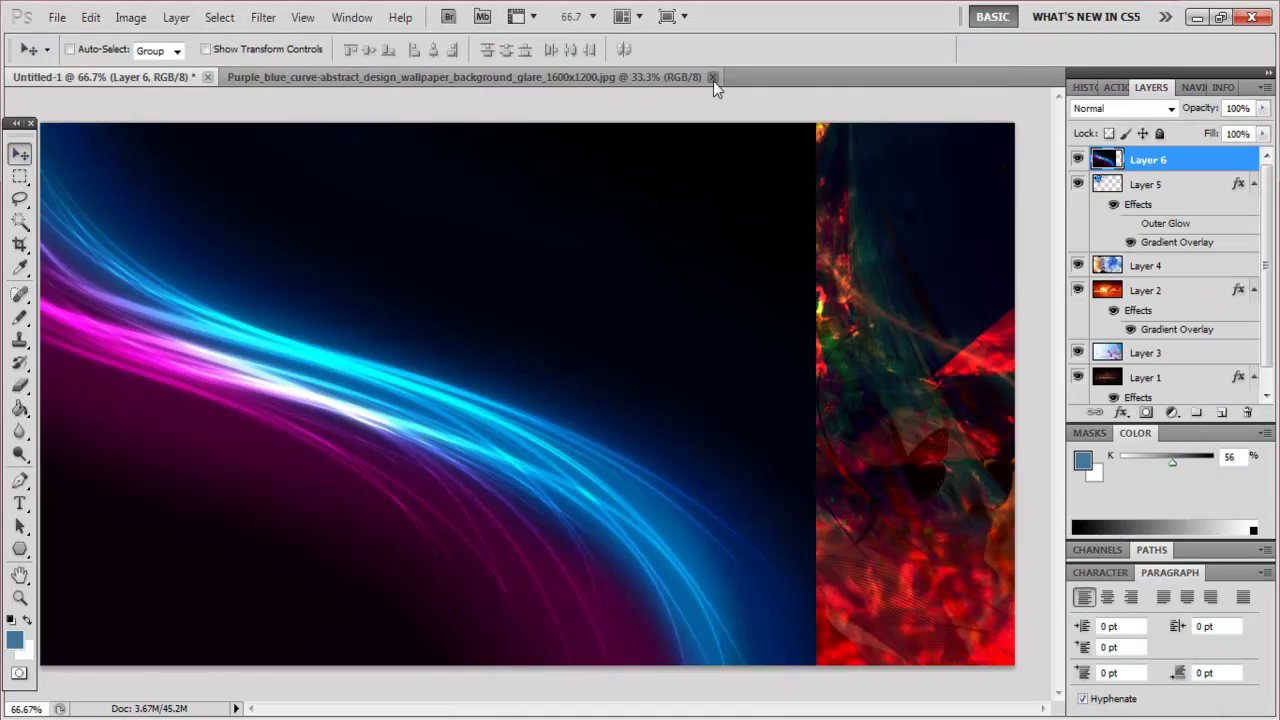
pyautogui.press('Return')
pyautogui.rightClick(1130, 163)
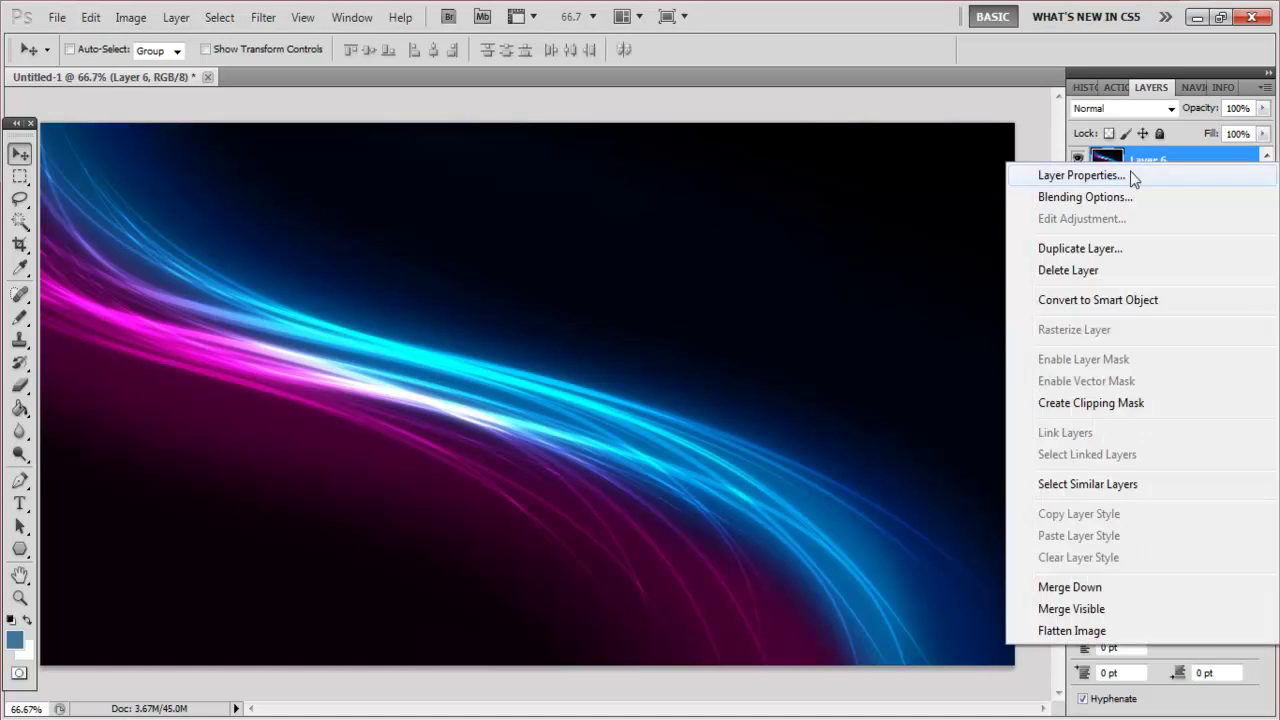
pyautogui.click(1050, 175)
pyautogui.write('wave')
pyautogui.press('Return')
# Step: Try several blend modes on the wave layer, landing on Linear Burn
pyautogui.rightClick(1120, 155)
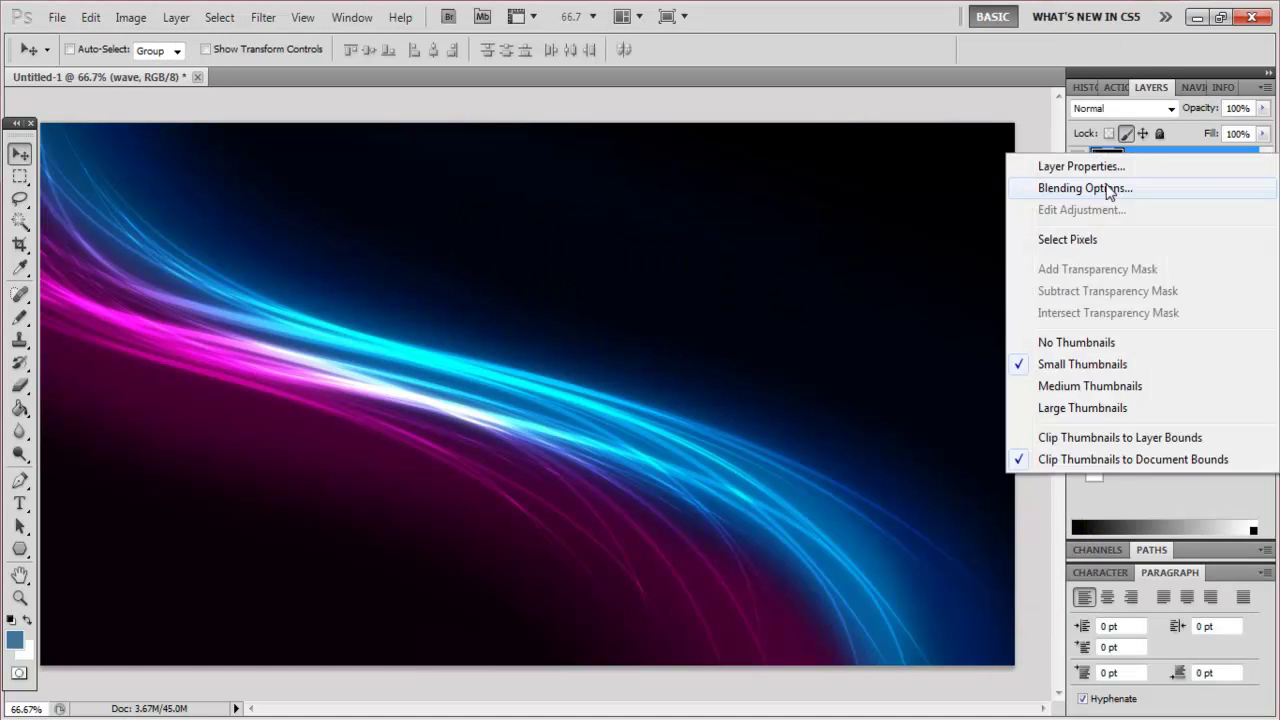
pyautogui.click(1057, 189)
pyautogui.click(912, 314)
pyautogui.moveTo(640, 242); pyautogui.dragTo(886, 232)
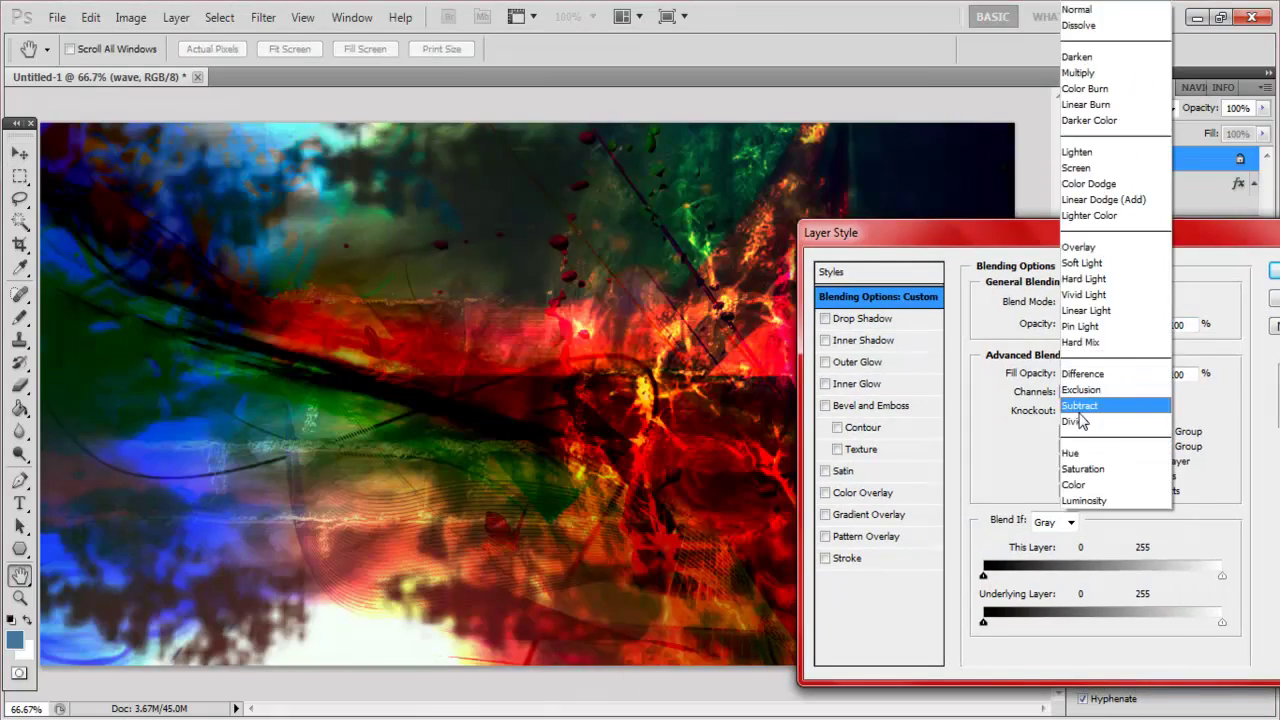
pyautogui.click(1080, 421)
pyautogui.click(1110, 277)
pyautogui.click(1070, 453)
pyautogui.click(1100, 473)
pyautogui.click(1110, 274)
pyautogui.click(1078, 484)
pyautogui.click(1110, 274)
pyautogui.click(1088, 500)
pyautogui.click(1110, 274)
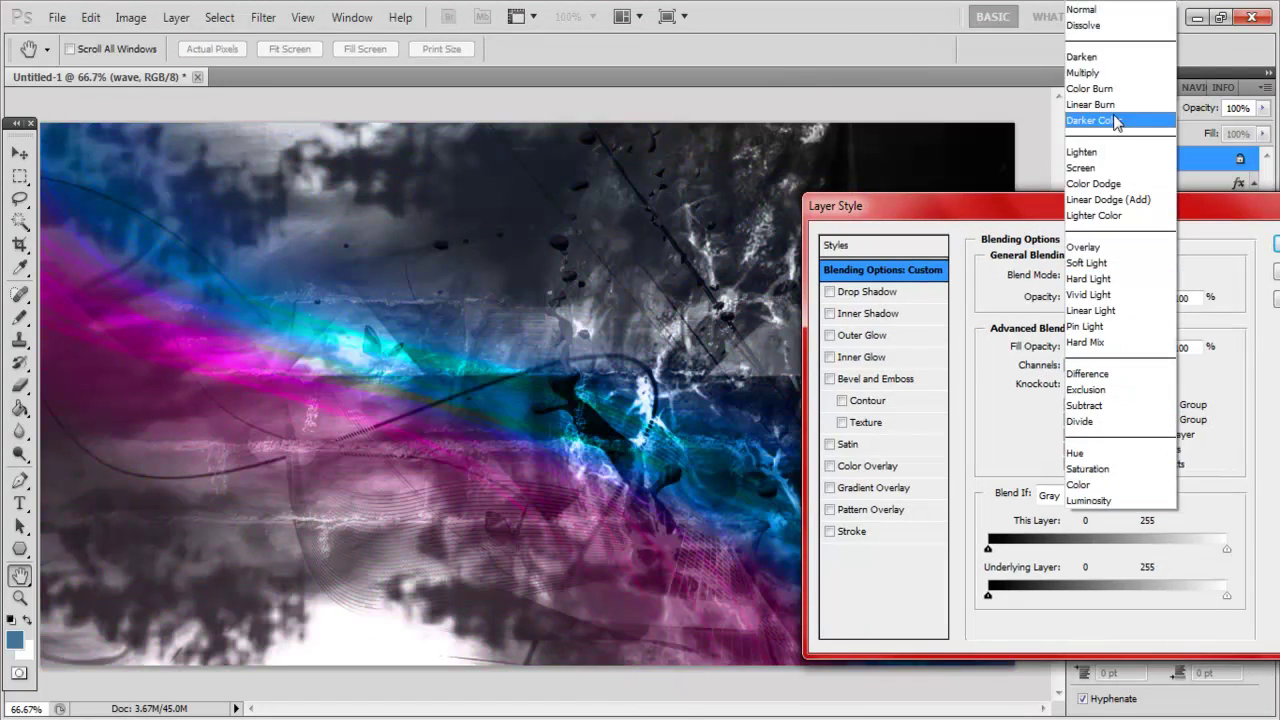
pyautogui.click(1090, 104)
# Step: Set the wave layer to Vivid Light at 39% opacity
pyautogui.moveTo(1160, 297); pyautogui.dragTo(1075, 300)
pyautogui.write('39')
pyautogui.moveTo(1043, 203)
pyautogui.mouseDown()
pyautogui.moveTo(1043, 147)
pyautogui.moveTo(794, 140)
pyautogui.mouseUp()
pyautogui.click(880, 212)
pyautogui.click(880, 245)
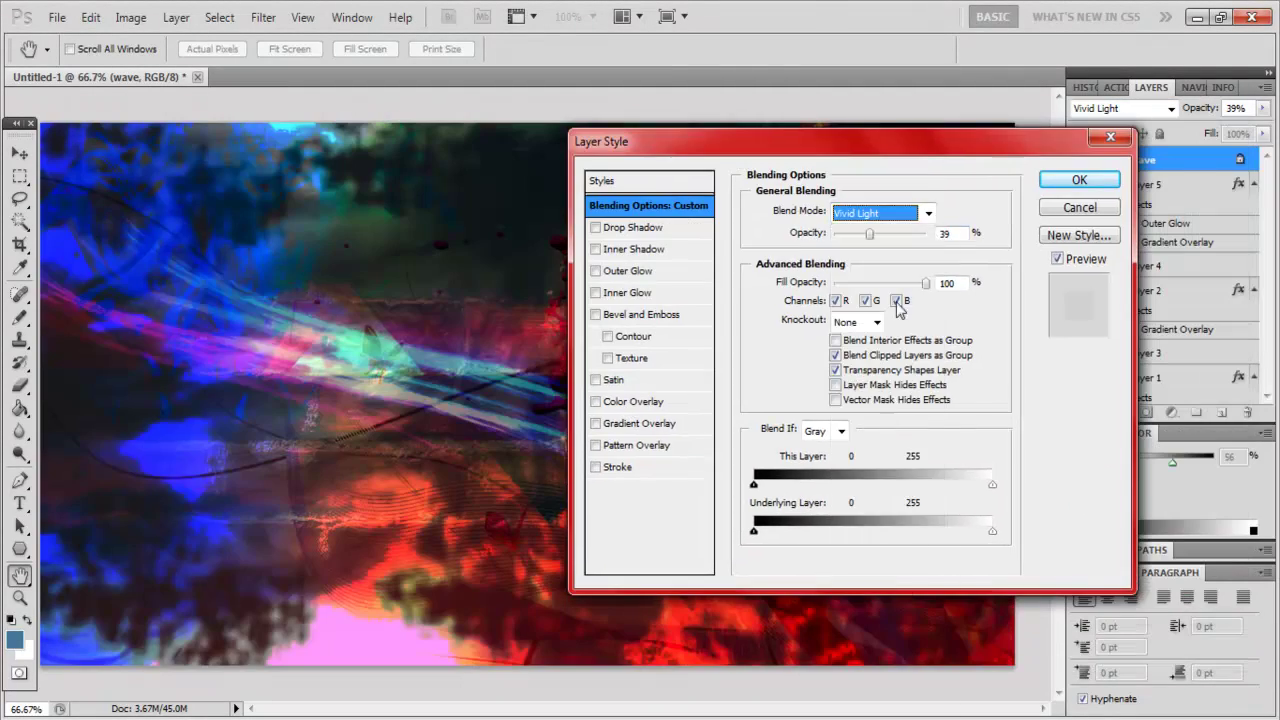
pyautogui.press('Return')
# Step: Move Layer 3 above Layer 2 in the layer stack
pyautogui.rightClick(1133, 152)
pyautogui.press('Escape')
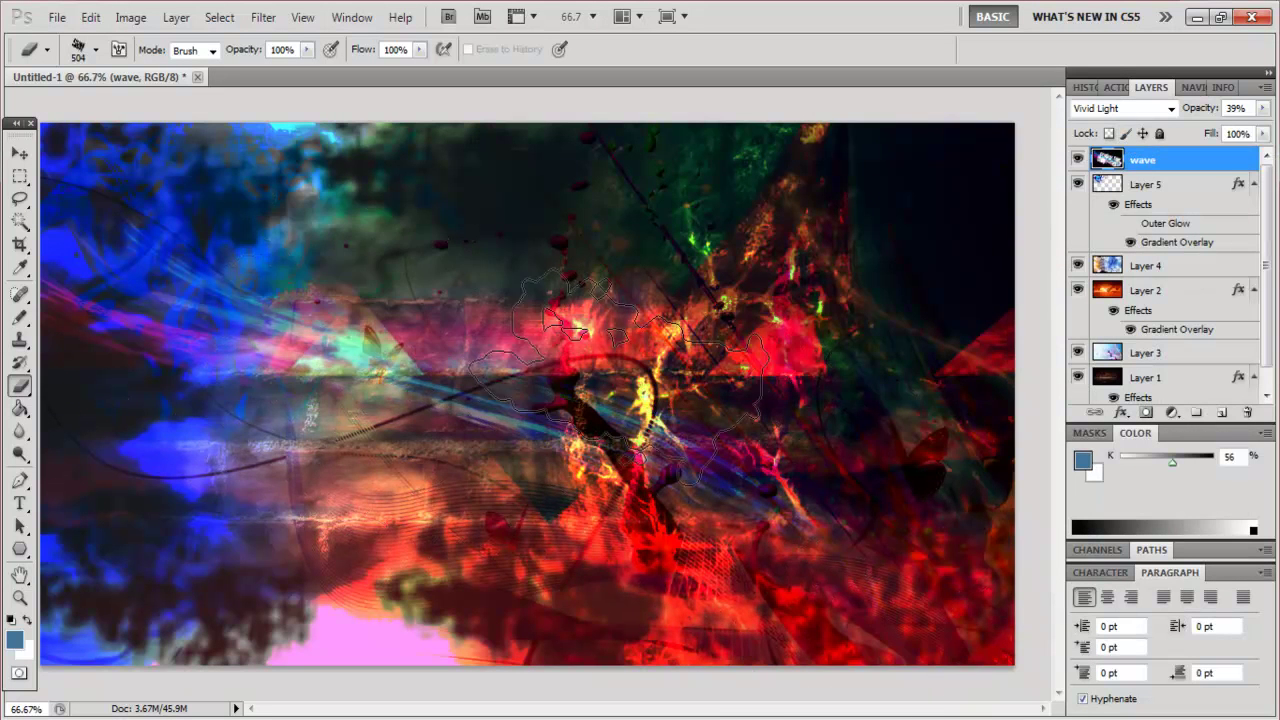
pyautogui.moveTo(1148, 328); pyautogui.dragTo(1153, 297)
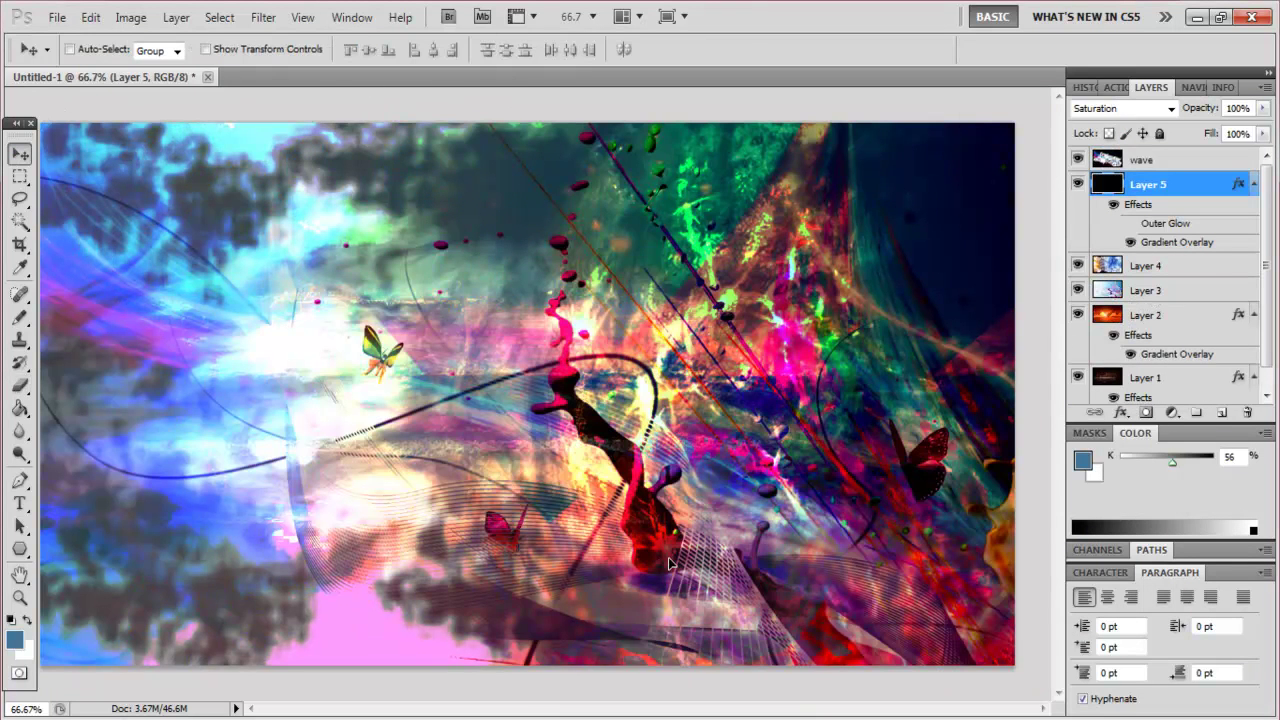
pyautogui.click(57, 17)
# Step: Place the 3d_abstract_design_4141 image in the wallpaper as Layer 6 and enlarge it
pyautogui.click(80, 57)
pyautogui.doubleClick(543, 214)
pyautogui.moveTo(404, 305); pyautogui.dragTo(177, 225)
pyautogui.hotkey('ctrl', 't')
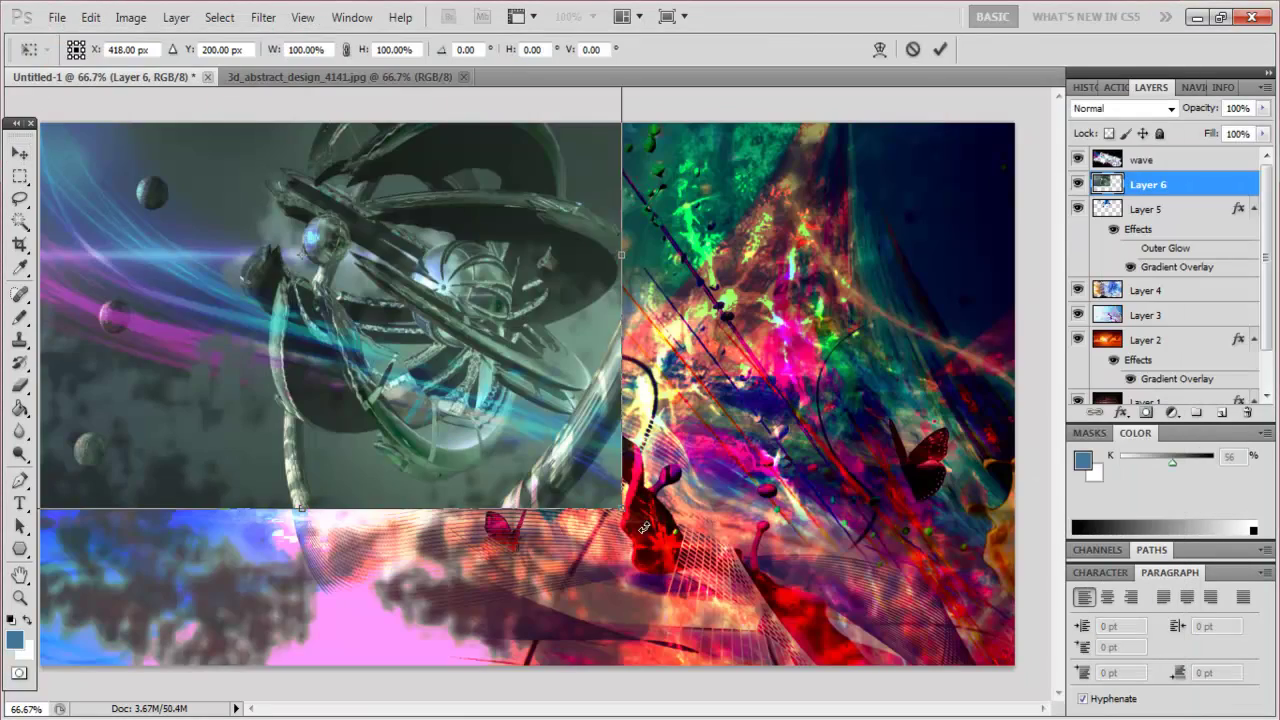
pyautogui.moveTo(648, 555); pyautogui.dragTo(612, 655)
pyautogui.press('Return')
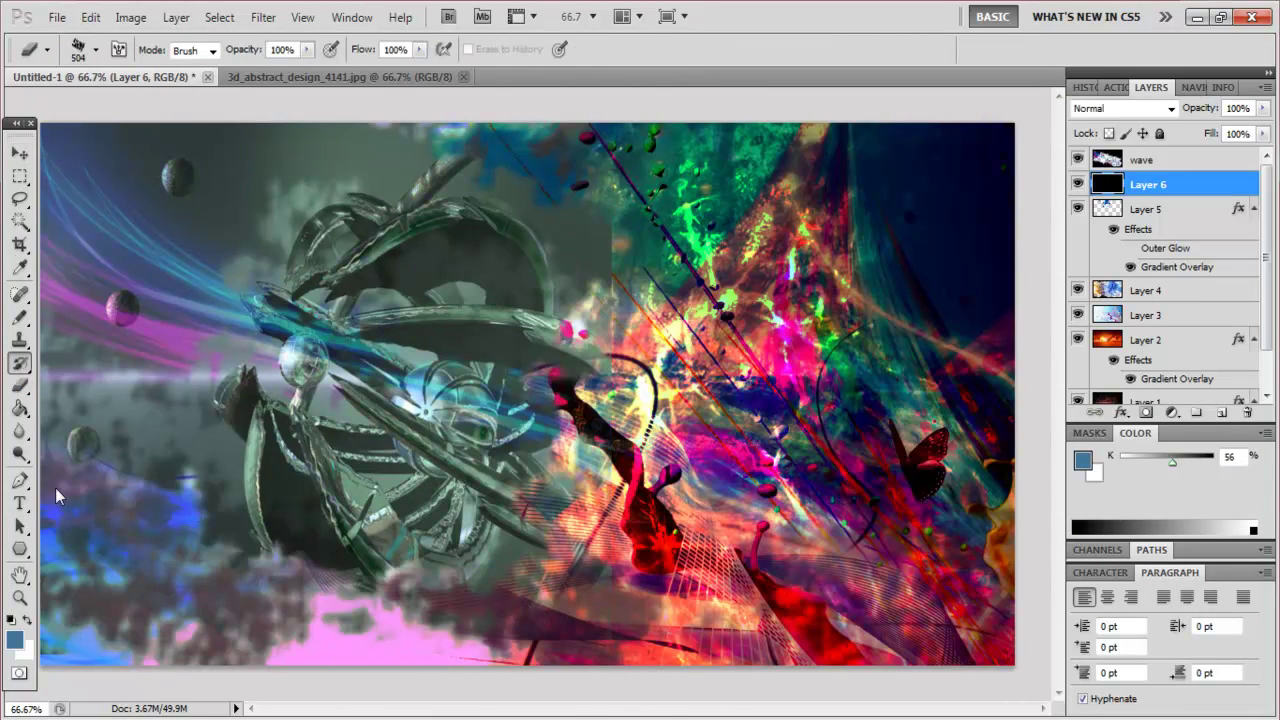
# Step: Blend Layer 6 in Divide mode and shift it about 90 px left
pyautogui.doubleClick(1145, 190)
pyautogui.click(928, 182)
pyautogui.click(856, 297)
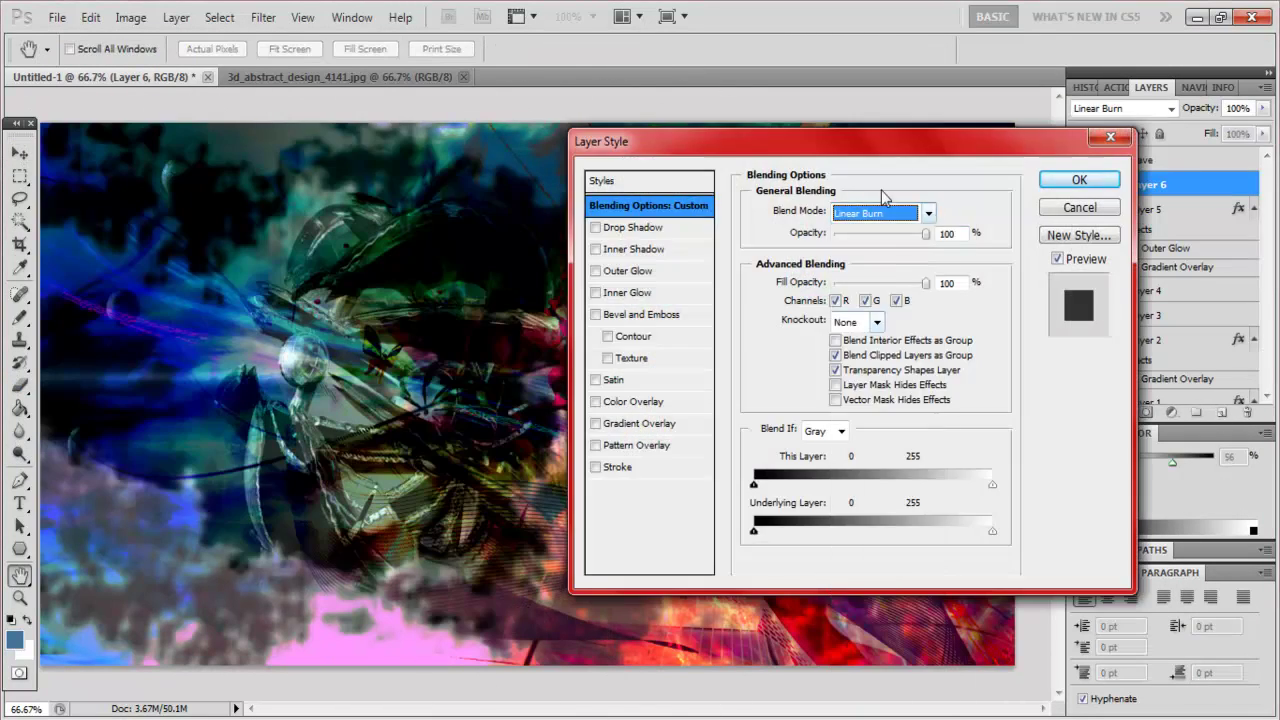
pyautogui.moveTo(680, 110); pyautogui.dragTo(902, 110)
pyautogui.click(1140, 182)
pyautogui.click(1057, 614)
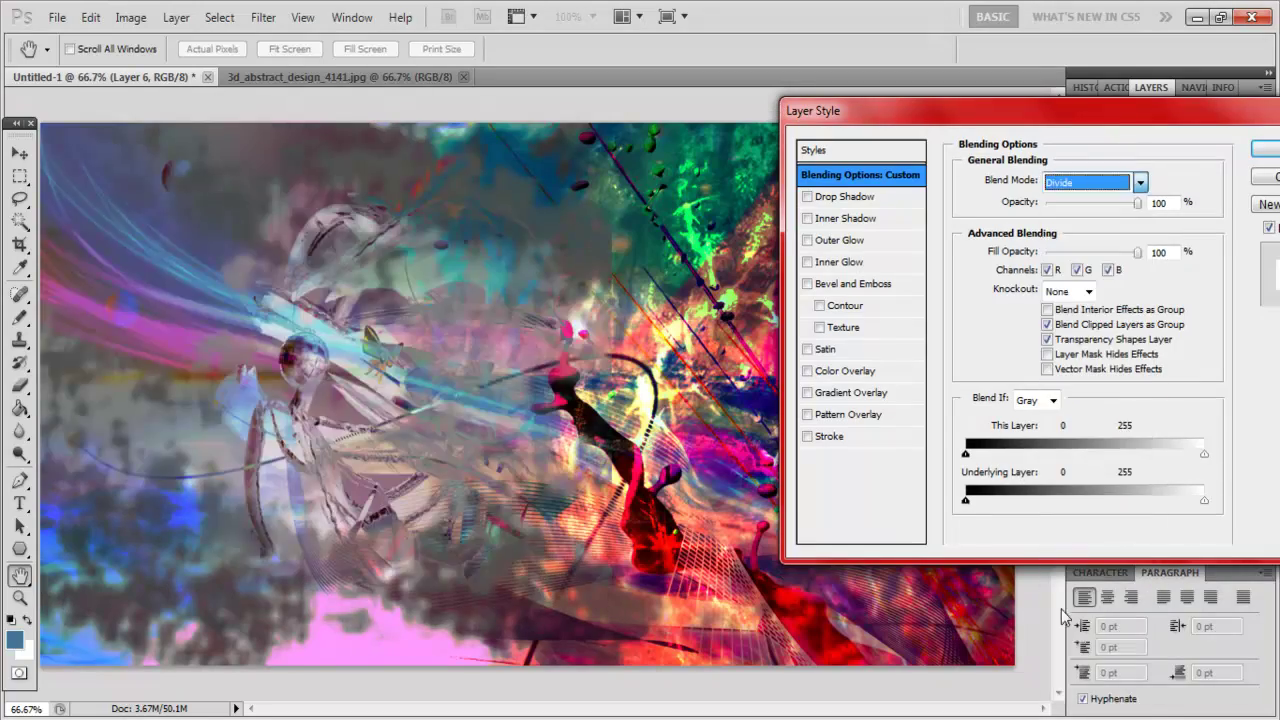
pyautogui.click(1140, 182)
pyautogui.press('Return')
pyautogui.moveTo(400, 318); pyautogui.dragTo(310, 318)
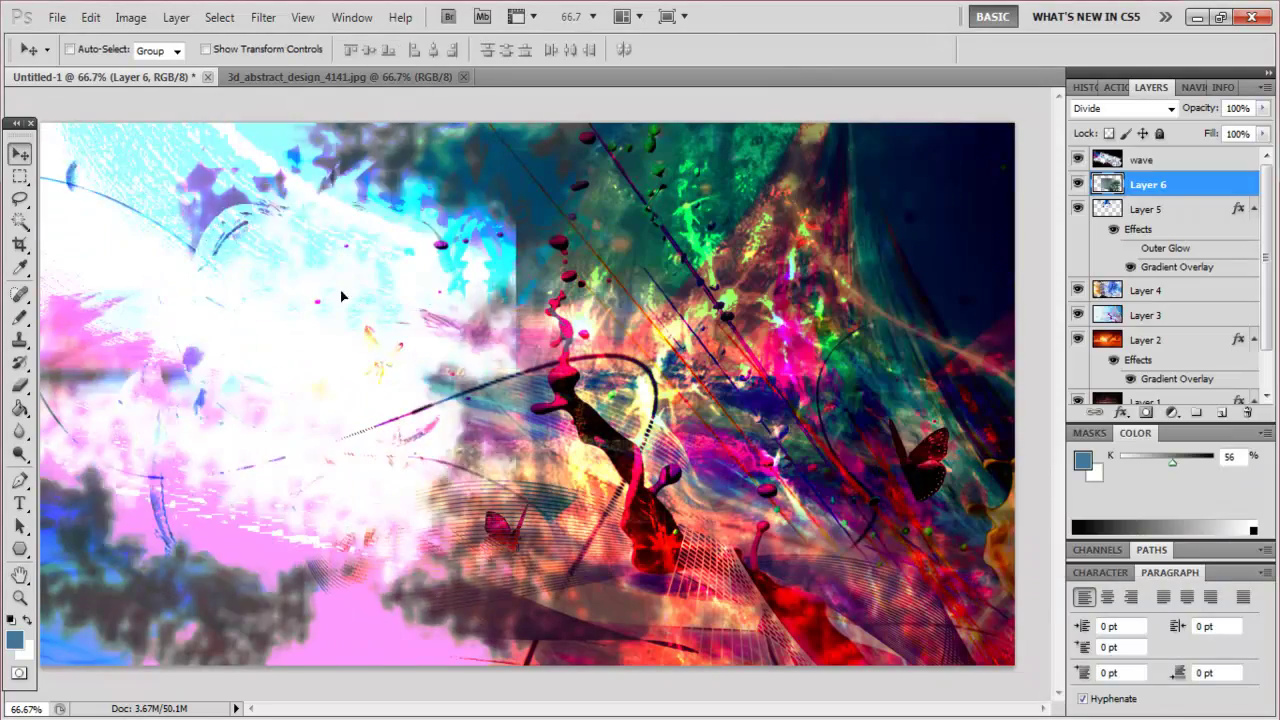
# Step: Try Luminosity blending and a Linear Burn gradient overlay on Layer 6, then disable the overlay
pyautogui.doubleClick(1107, 184)
pyautogui.click(1140, 182)
pyautogui.click(1065, 199)
pyautogui.click(1140, 182)
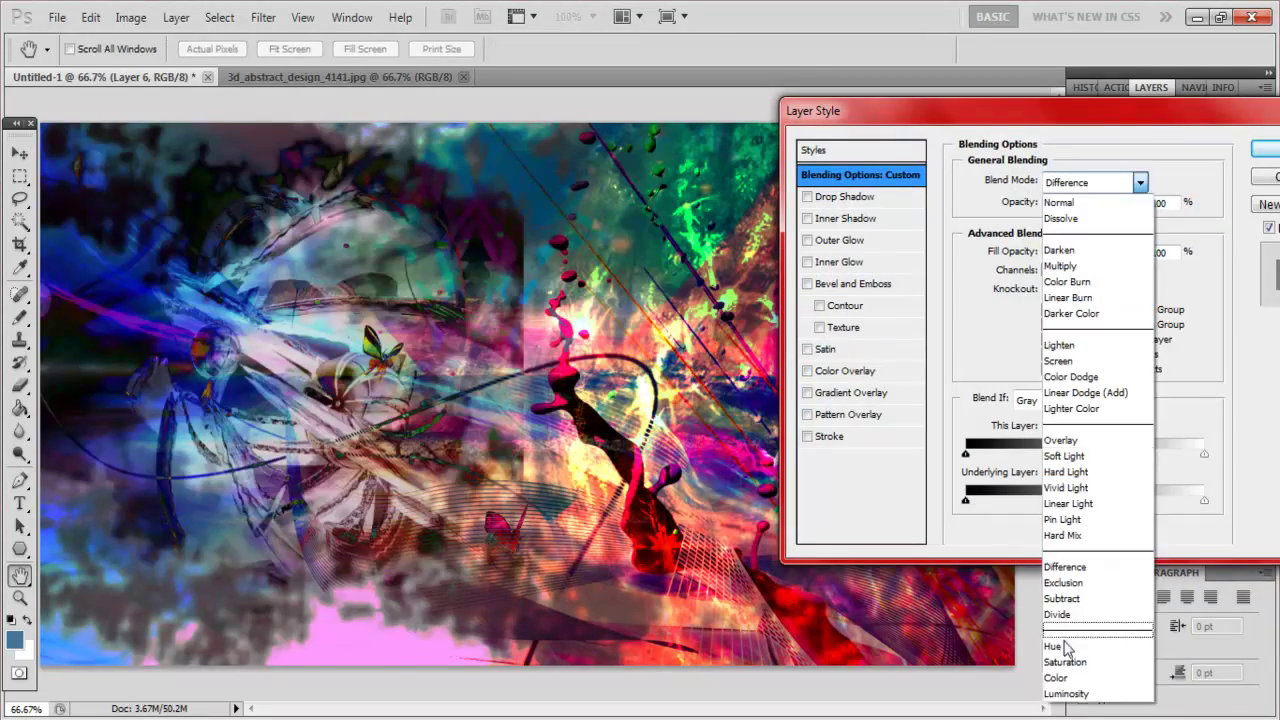
pyautogui.click(1060, 661)
pyautogui.click(1140, 182)
pyautogui.click(1055, 652)
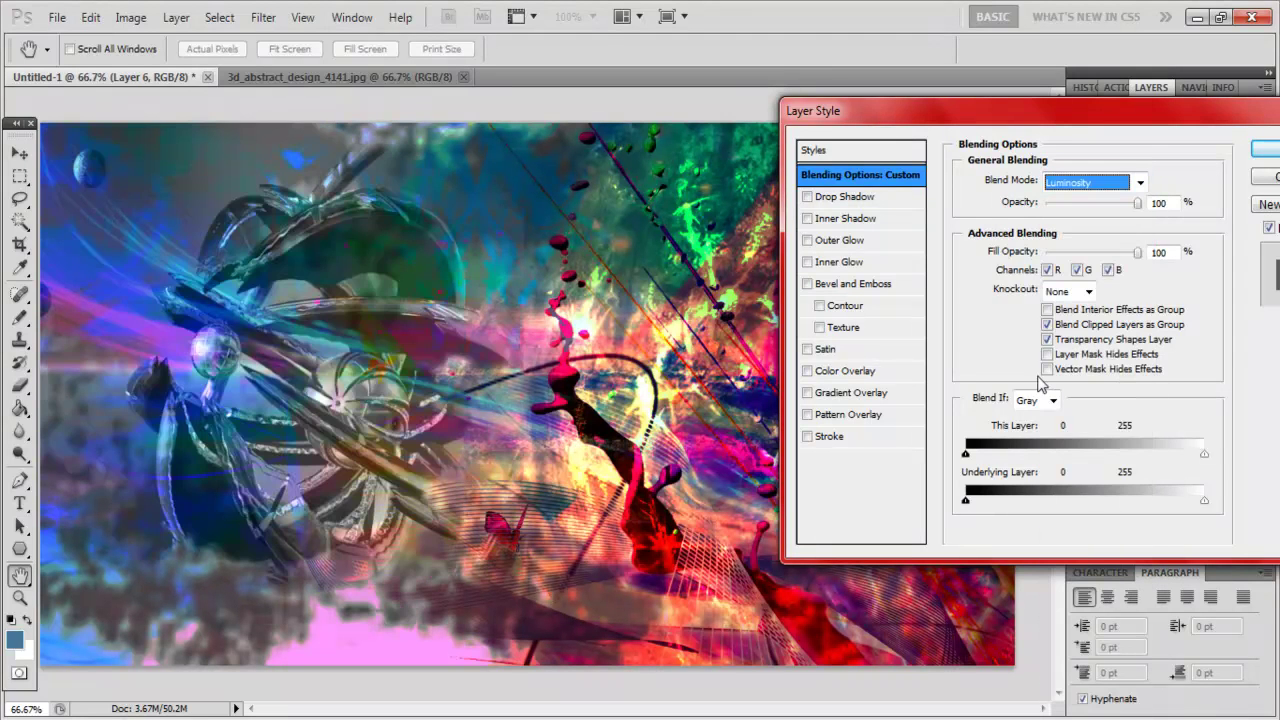
pyautogui.click(1122, 182)
pyautogui.click(1050, 297)
pyautogui.click(1133, 223)
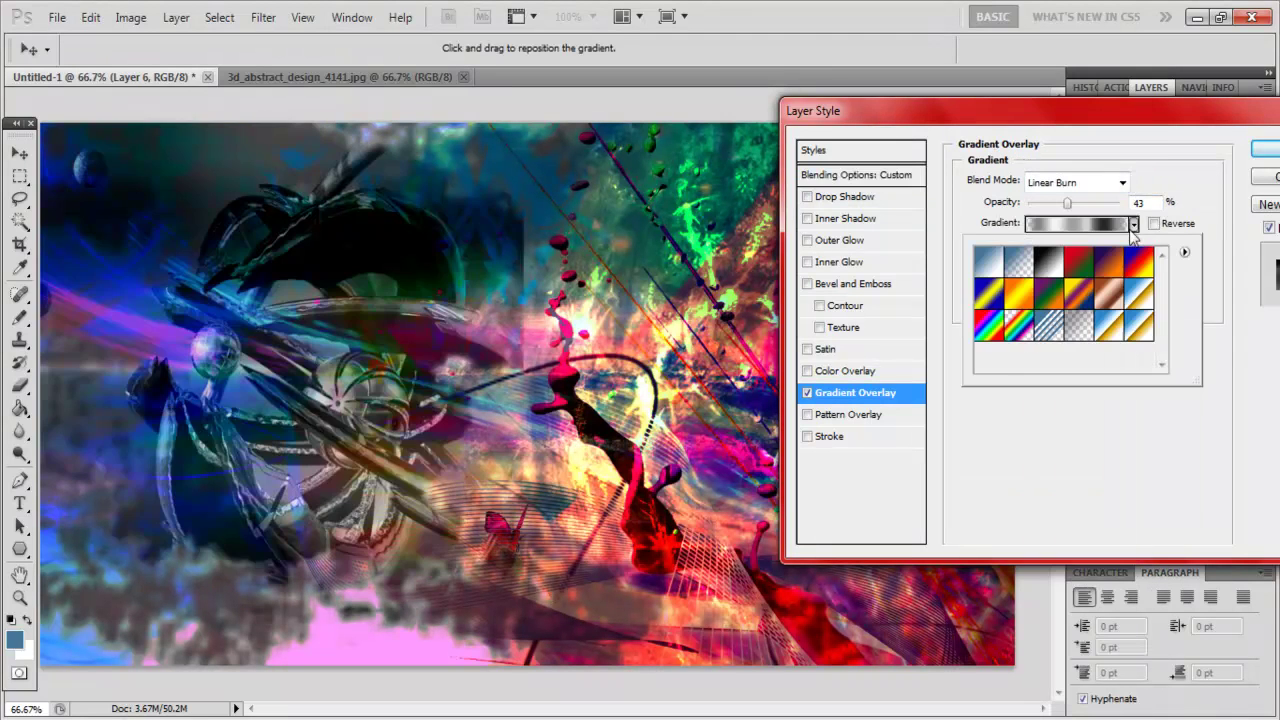
pyautogui.click(1122, 182)
pyautogui.click(807, 392)
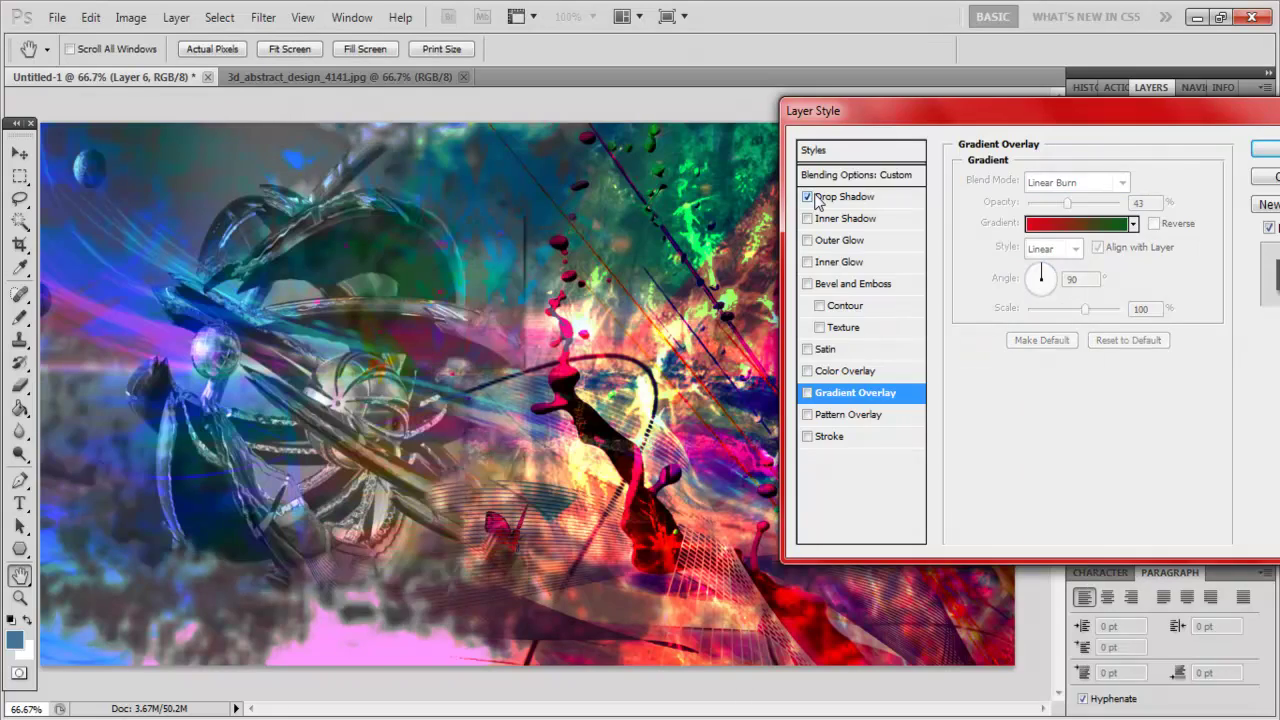
# Step: Set Layer 6 to Difference blending at 41% opacity and nudge its pattern
pyautogui.click(1140, 182)
pyautogui.click(1080, 385)
pyautogui.click(1140, 182)
pyautogui.click(1080, 536)
pyautogui.moveTo(1065, 110); pyautogui.dragTo(790, 204)
pyautogui.moveTo(862, 271); pyautogui.dragTo(808, 272)
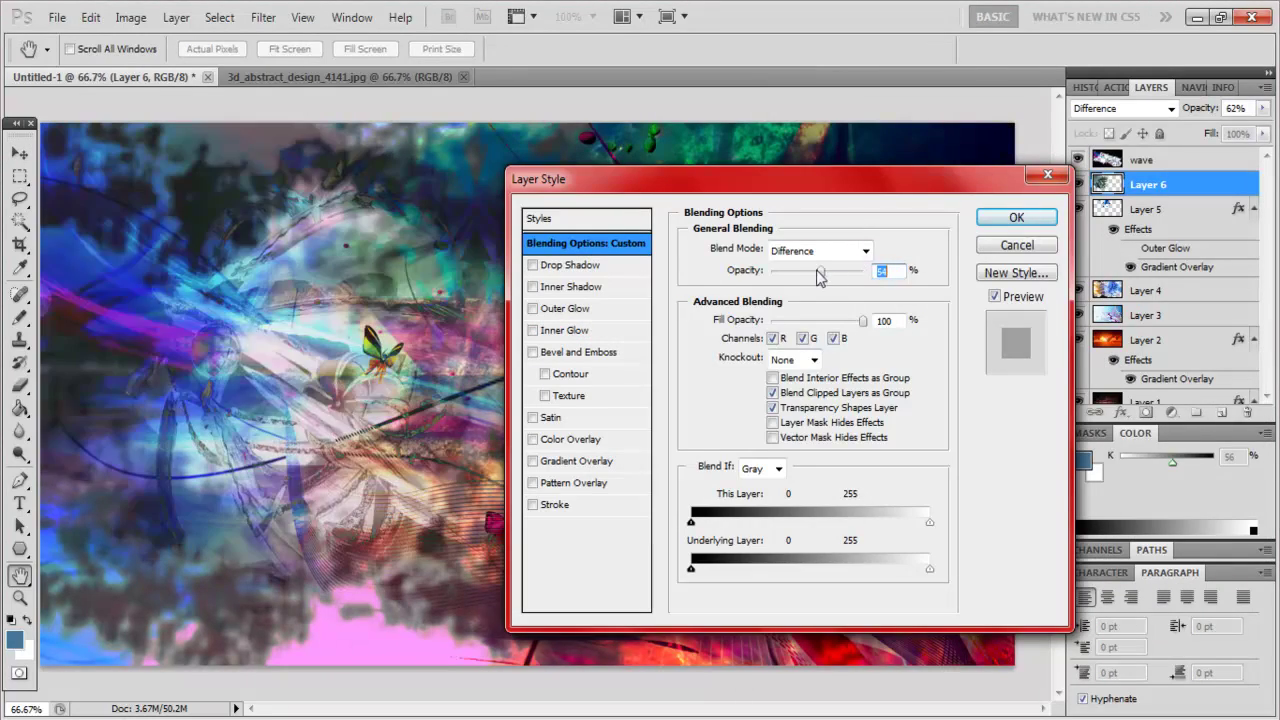
pyautogui.press('Return')
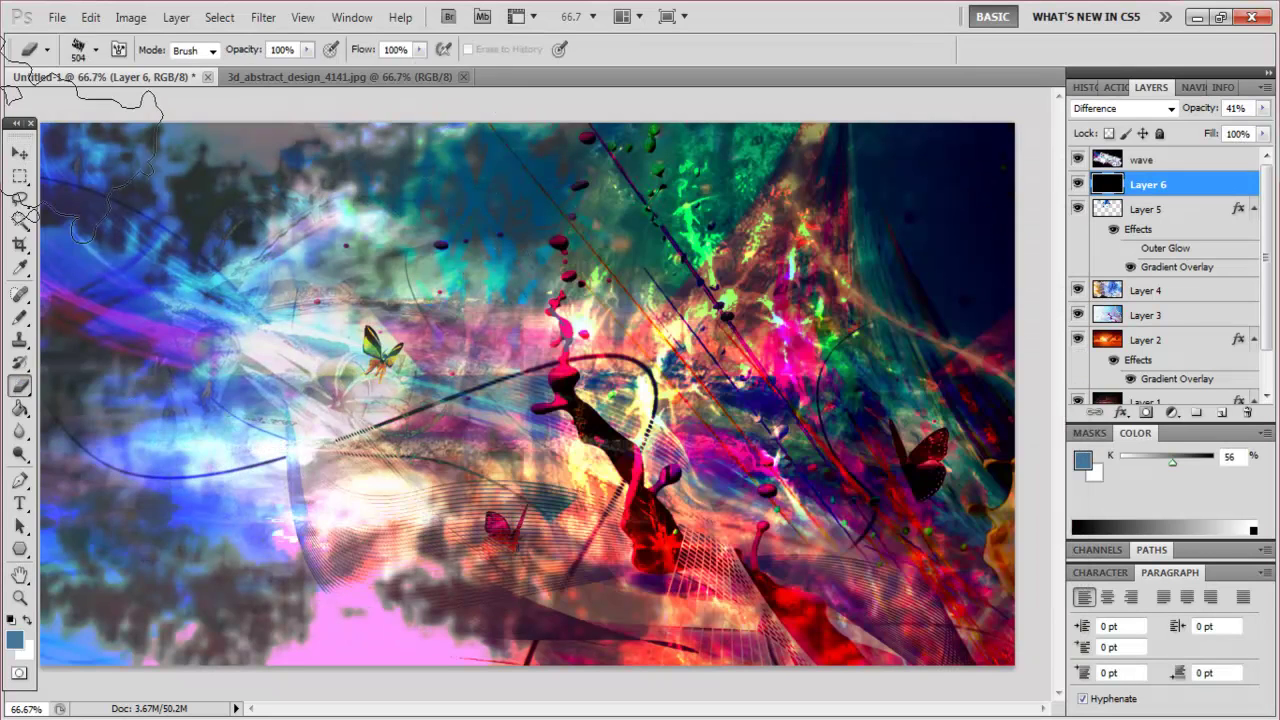
pyautogui.moveTo(430, 530); pyautogui.dragTo(320, 590)
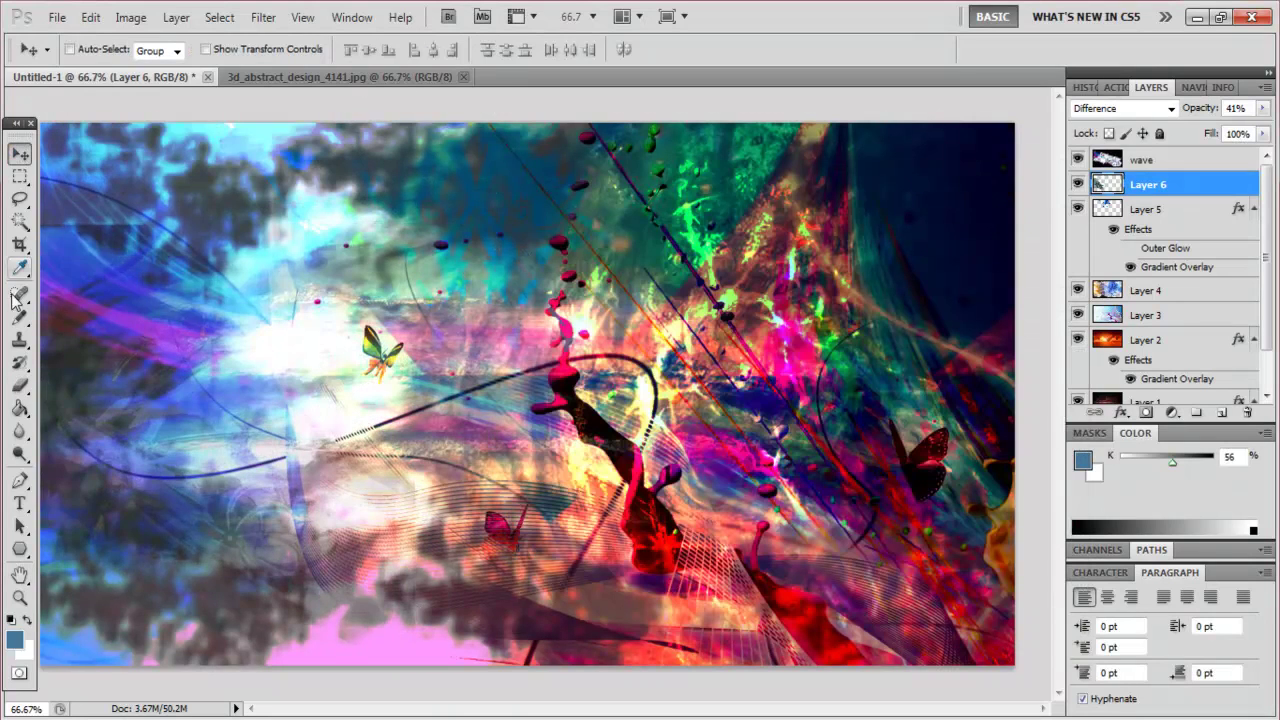
pyautogui.click(117, 656)
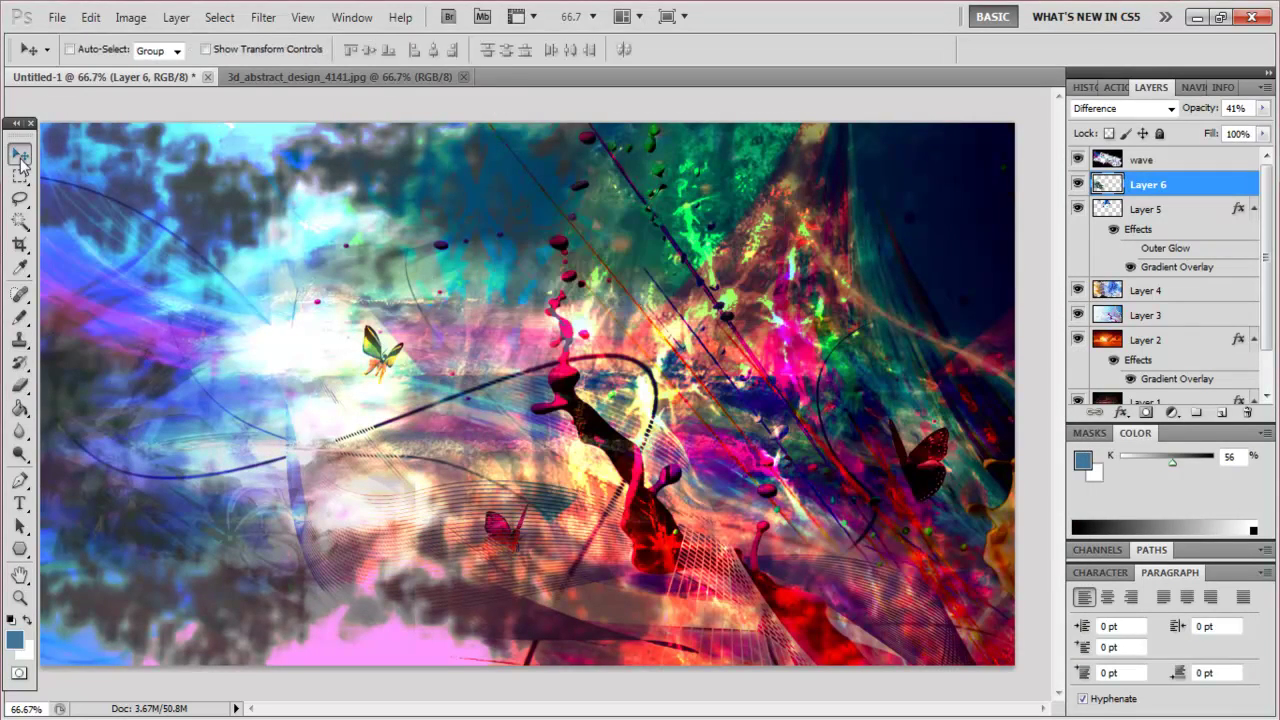
# Step: Bring the orange cool-background-textures image into Untitled-1 as a new layer
pyautogui.hotkey('ctrl', 'o')
pyautogui.doubleClick(749, 223)
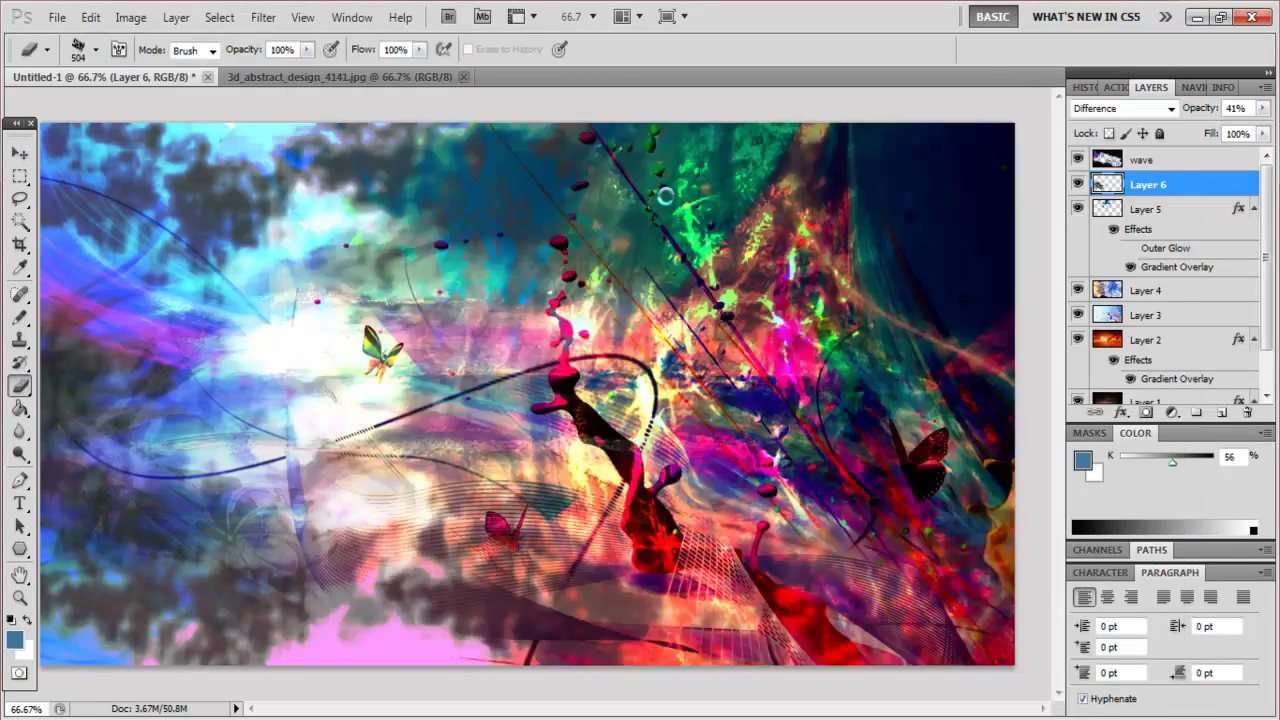
pyautogui.moveTo(97, 81); pyautogui.dragTo(1008, 396)
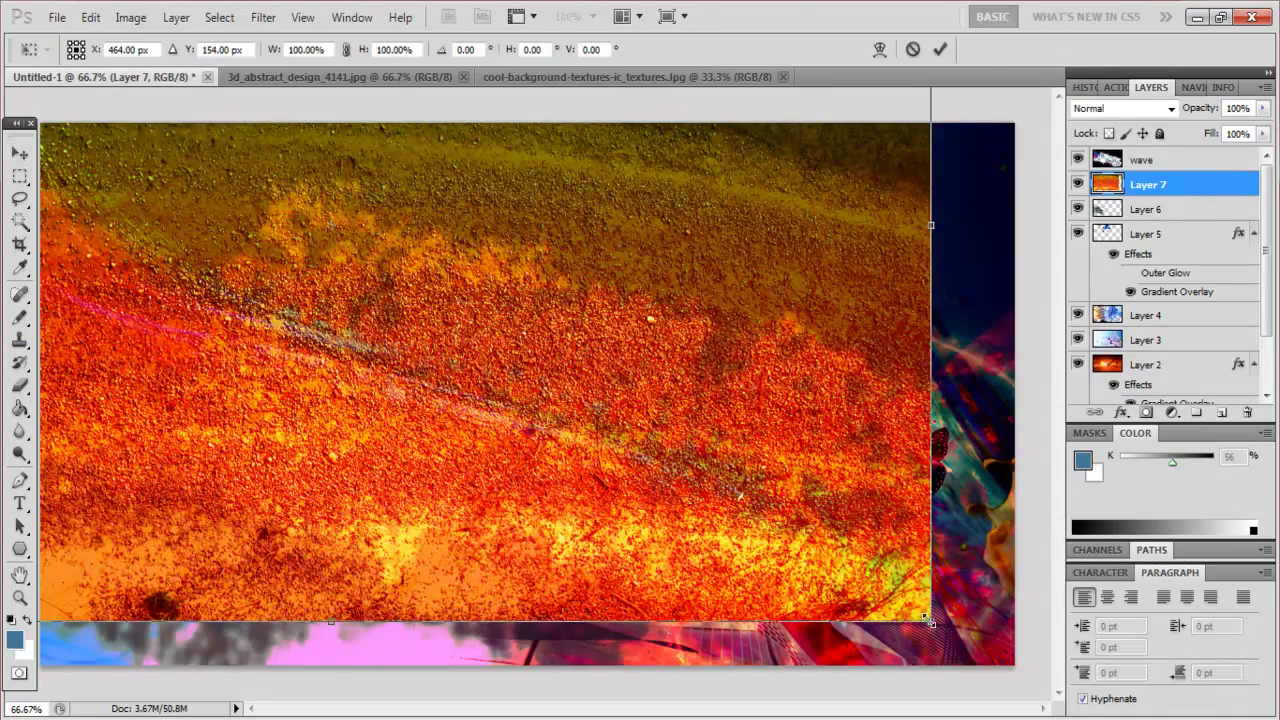
# Step: Commit the texture as Layer 7 and lower its opacity to 40%
pyautogui.press('Return')
pyautogui.click(1082, 224)
pyautogui.click(800, 256)
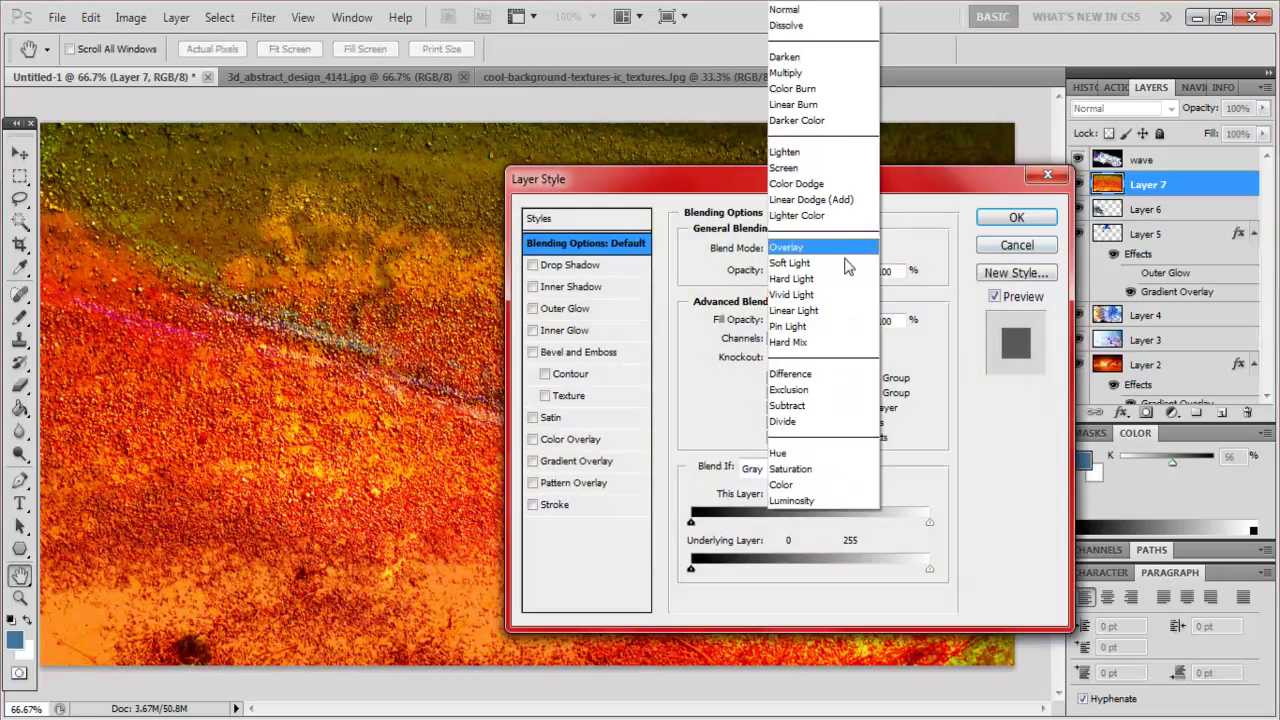
pyautogui.click(800, 107)
pyautogui.moveTo(700, 183); pyautogui.dragTo(919, 185)
pyautogui.moveTo(1060, 276); pyautogui.dragTo(1005, 276)
# Step: Switch Layer 7 to Divide blending, apply it, and duplicate Layer 3
pyautogui.moveTo(998, 184); pyautogui.dragTo(1180, 82)
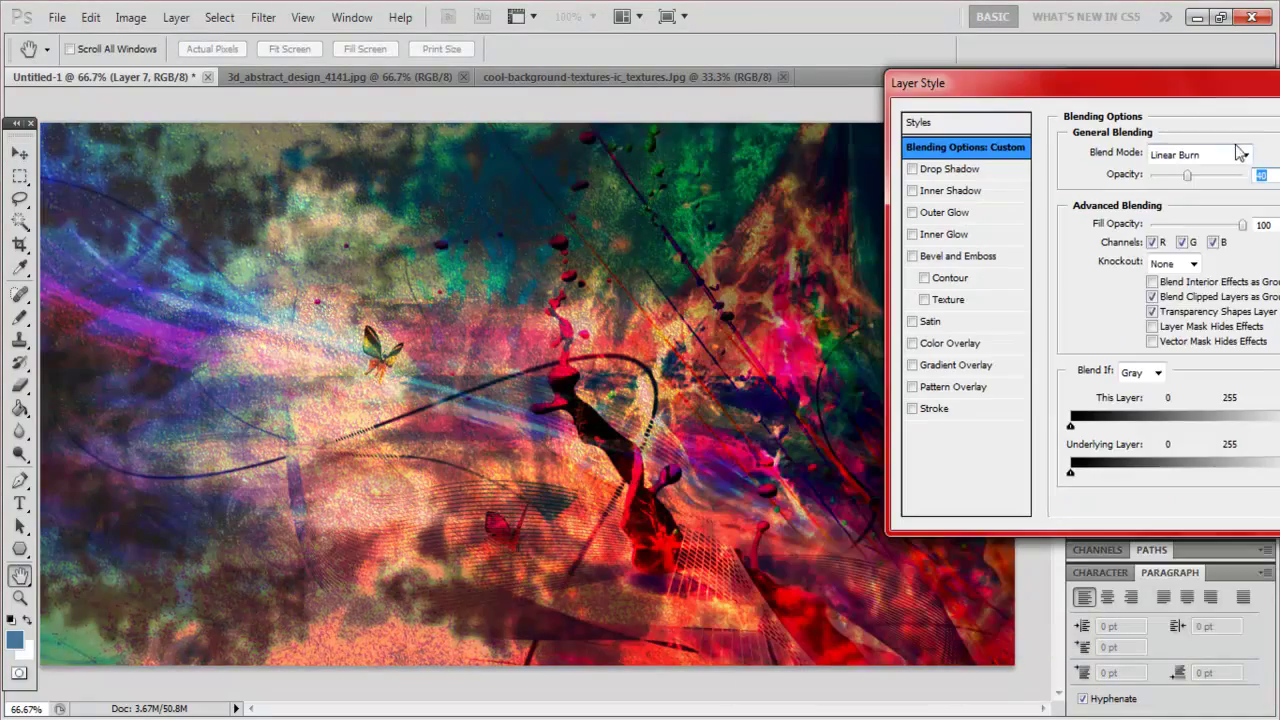
pyautogui.click(1195, 155)
pyautogui.click(1190, 540)
pyautogui.click(1195, 155)
pyautogui.click(1190, 591)
pyautogui.moveTo(1100, 83); pyautogui.dragTo(772, 184)
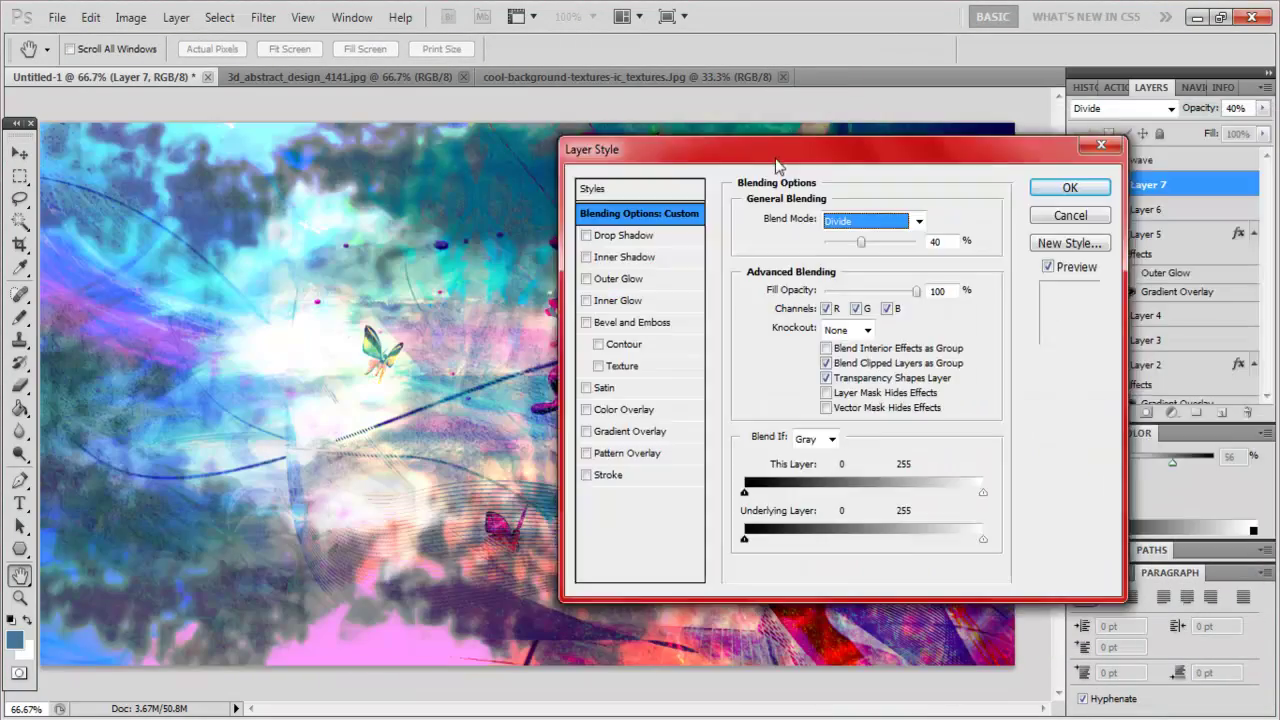
pyautogui.click(1166, 189)
pyautogui.rightClick(1138, 340)
pyautogui.click(960, 326)
# Step: Flip the Layer 3 copy horizontally with Free Transform, then flip it back and discard the change
pyautogui.rightClick(737, 330)
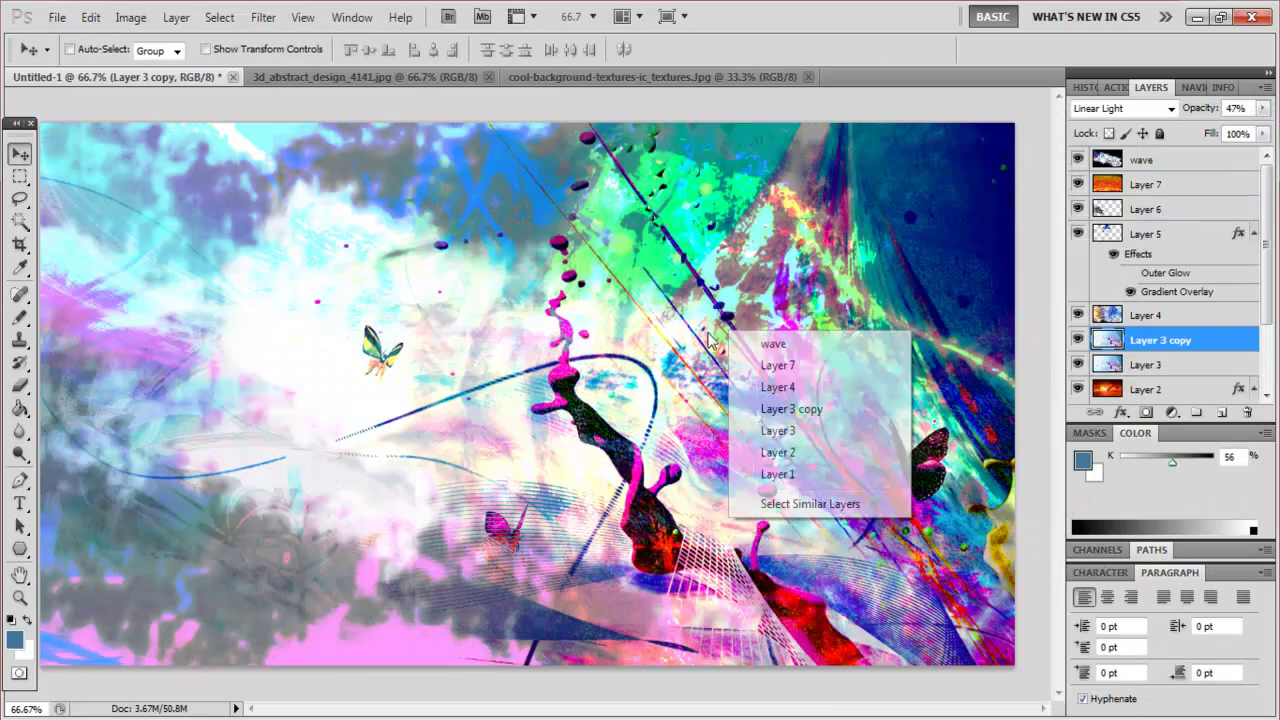
pyautogui.press('Escape')
pyautogui.hotkey('ctrl', 't')
pyautogui.rightClick(692, 328)
pyautogui.click(760, 604)
pyautogui.rightClick(716, 158)
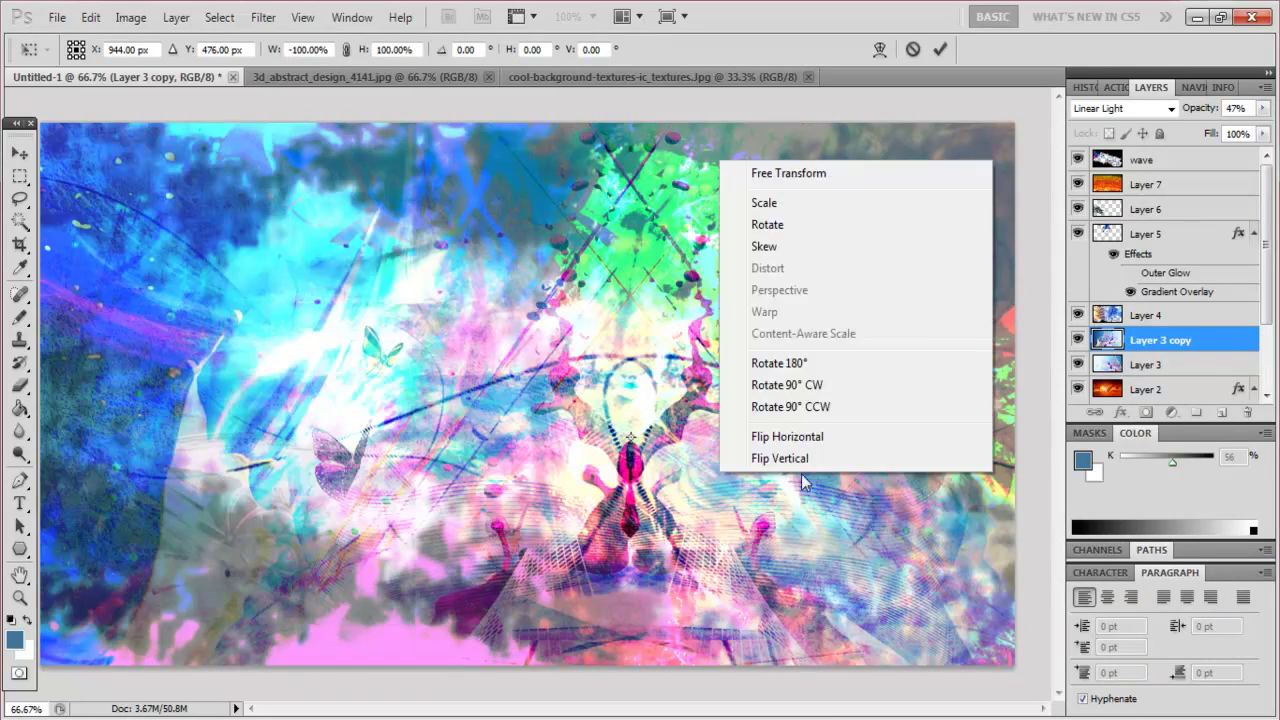
pyautogui.click(752, 451)
pyautogui.click(20, 152)
pyautogui.press('Return')
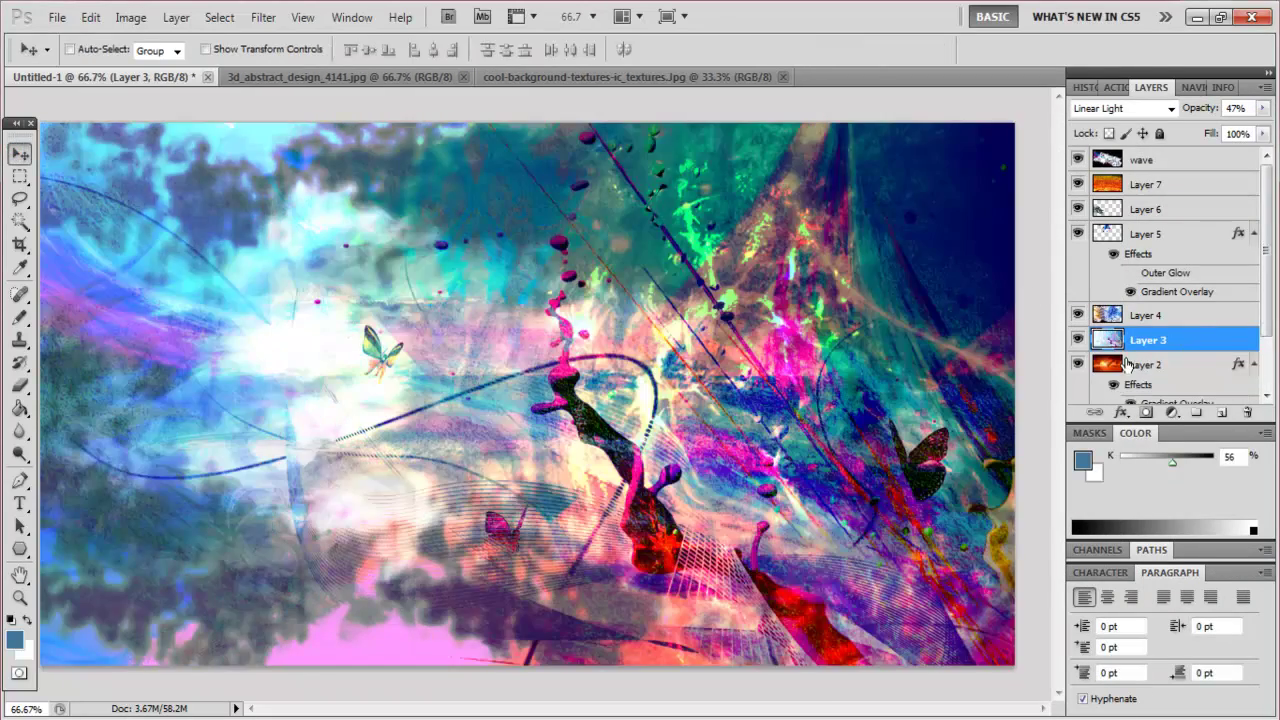
# Step: Select Layer 2, nudge its content on the canvas, and duplicate it
pyautogui.moveTo(1145, 355)
pyautogui.mouseDown()
pyautogui.moveTo(1122, 298)
pyautogui.moveTo(1112, 398)
pyautogui.mouseUp()
pyautogui.moveTo(618, 330); pyautogui.dragTo(667, 360)
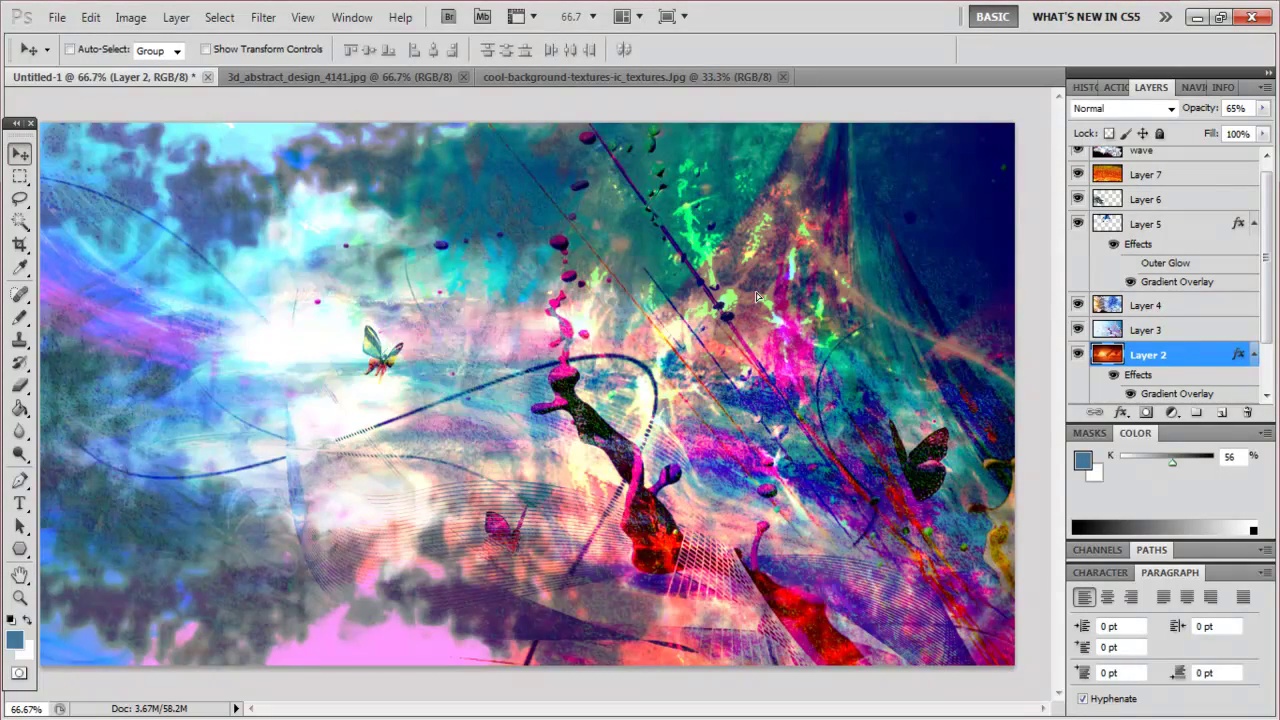
pyautogui.rightClick(1155, 366)
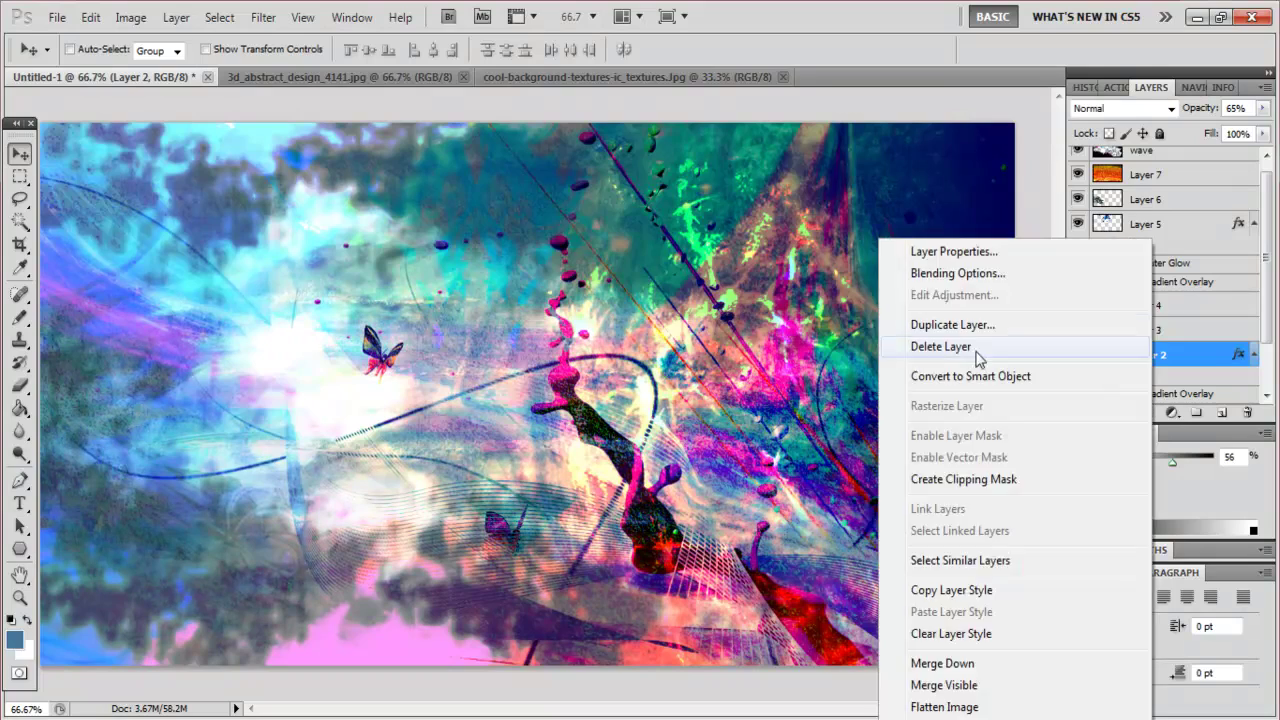
pyautogui.click(920, 323)
# Step: Give Layer 2 copy a reversed orange-green-purple gradient overlay in Subtract blend mode
pyautogui.click(1121, 412)
pyautogui.click(994, 277)
pyautogui.click(614, 431)
pyautogui.moveTo(560, 226); pyautogui.dragTo(773, 143)
pyautogui.click(1079, 259)
pyautogui.click(1041, 278)
pyautogui.click(1068, 218)
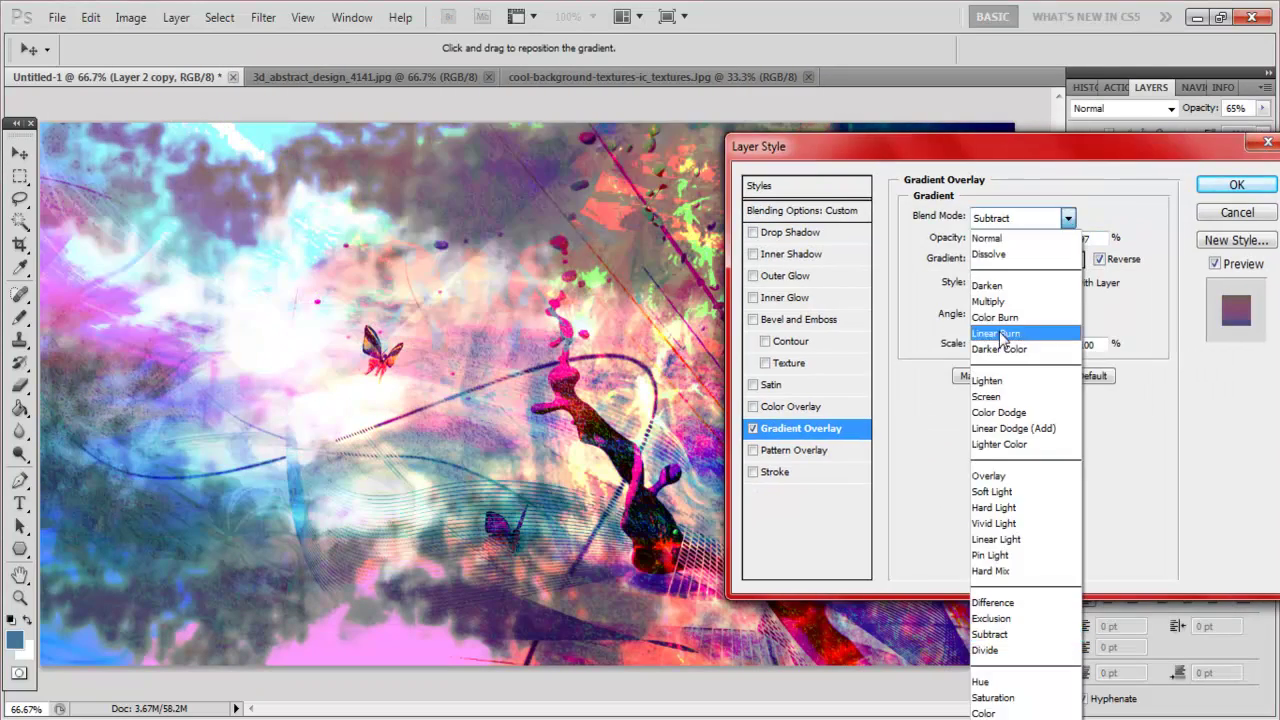
pyautogui.click(990, 229)
pyautogui.click(1068, 218)
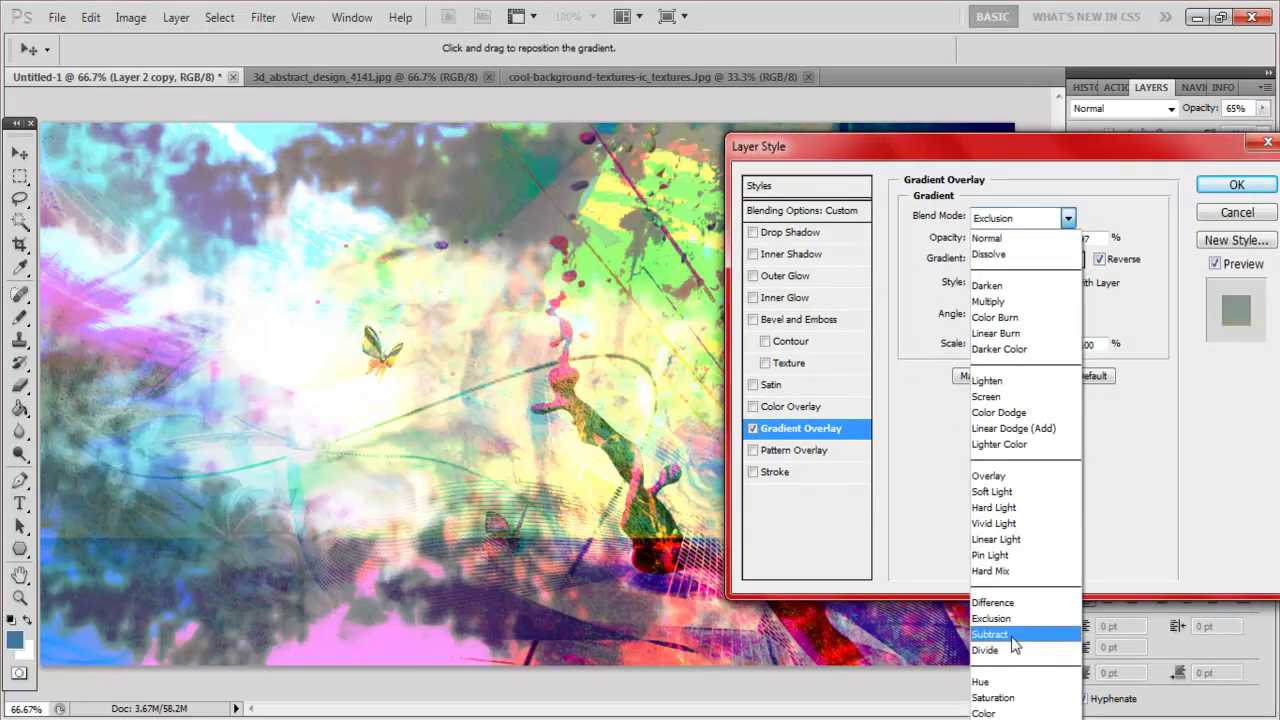
pyautogui.click(1010, 634)
pyautogui.moveTo(1080, 150); pyautogui.dragTo(983, 258)
# Step: Drop the overlay opacity to 55%, settle on Subtract blending, apply, and reposition Layer 2 copy
pyautogui.click(915, 326)
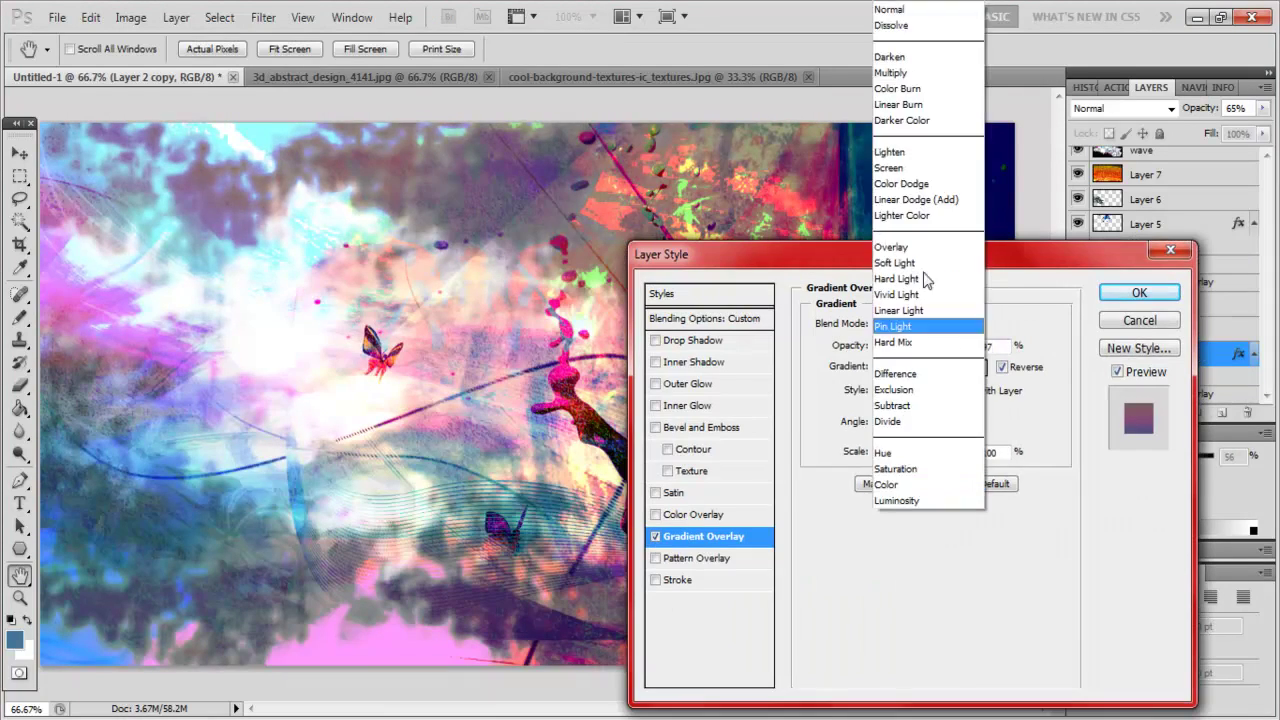
pyautogui.click(900, 109)
pyautogui.moveTo(965, 346); pyautogui.dragTo(926, 346)
pyautogui.click(968, 326)
pyautogui.click(920, 414)
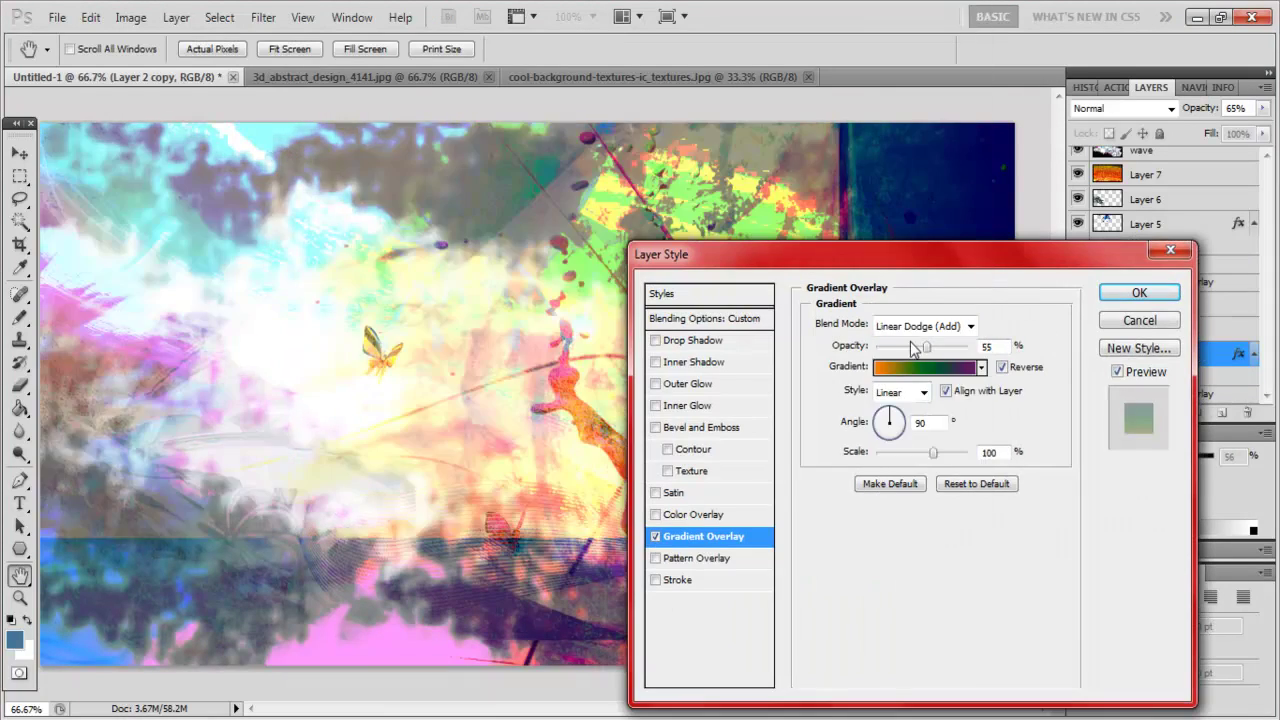
pyautogui.click(968, 326)
pyautogui.click(920, 486)
pyautogui.click(968, 326)
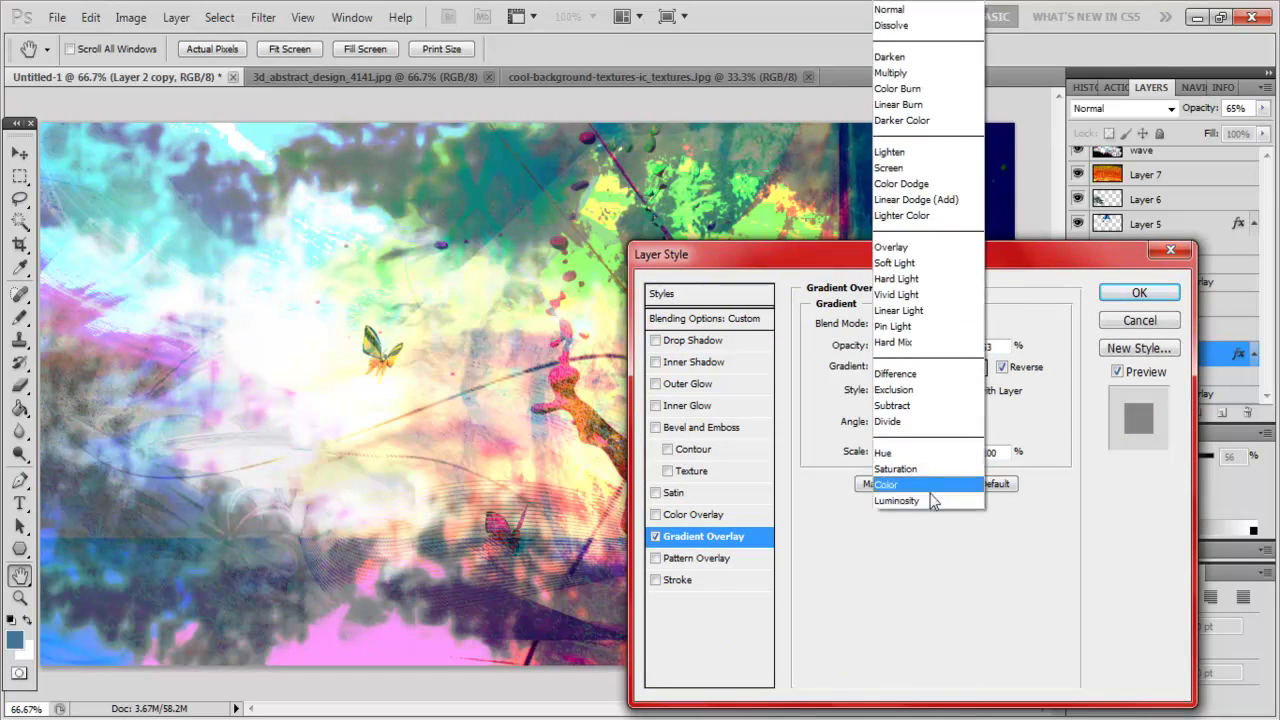
pyautogui.click(902, 405)
pyautogui.click(1139, 292)
pyautogui.moveTo(354, 546); pyautogui.dragTo(461, 515)
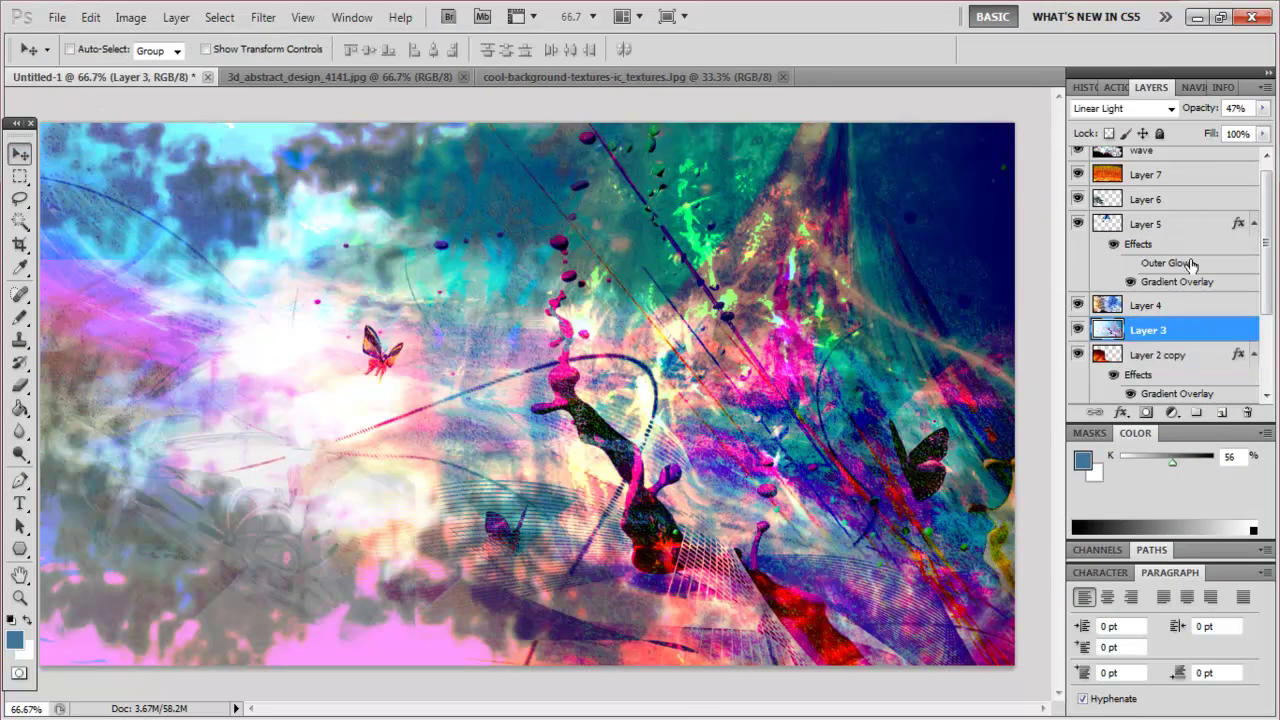
# Step: Try Divide, Vivid Light and Soft Light on Layer 6, then add a Linear Burn gradient overlay
pyautogui.click(945, 323)
pyautogui.click(905, 421)
pyautogui.click(945, 323)
pyautogui.click(914, 294)
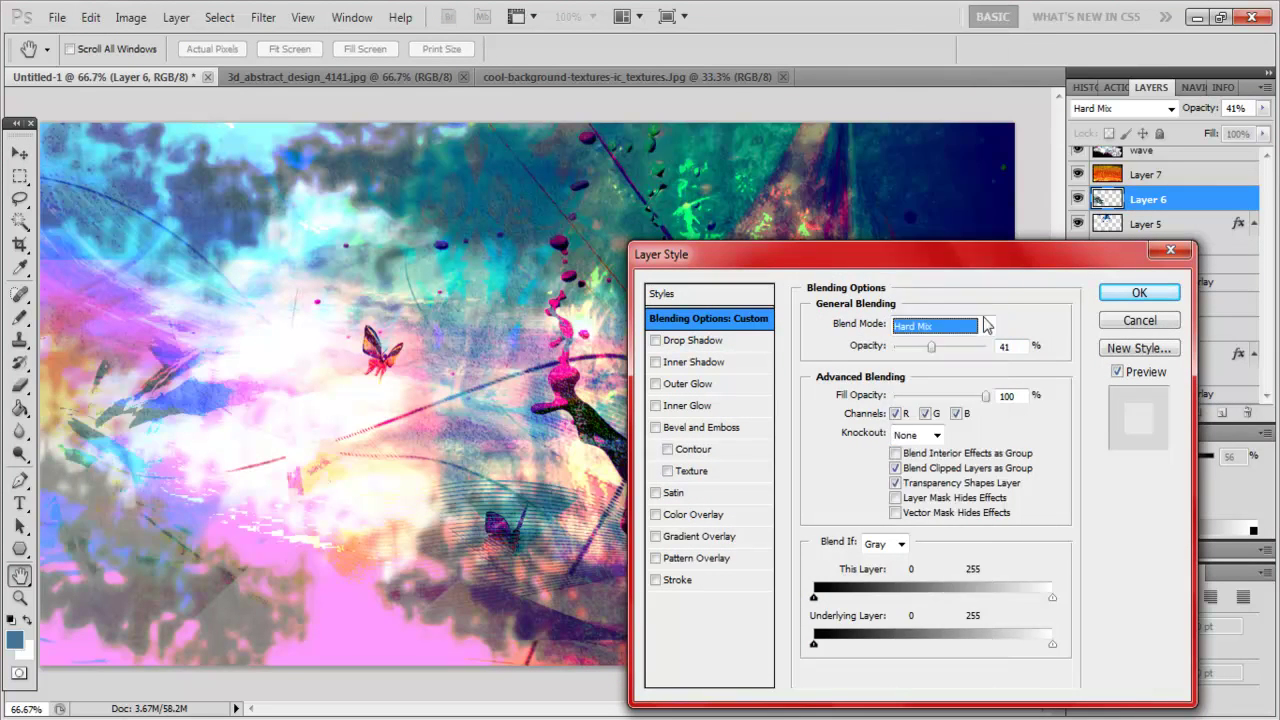
pyautogui.click(945, 323)
pyautogui.click(912, 262)
pyautogui.click(945, 323)
pyautogui.click(700, 536)
pyautogui.click(925, 325)
pyautogui.click(915, 103)
pyautogui.moveTo(940, 345); pyautogui.dragTo(910, 345)
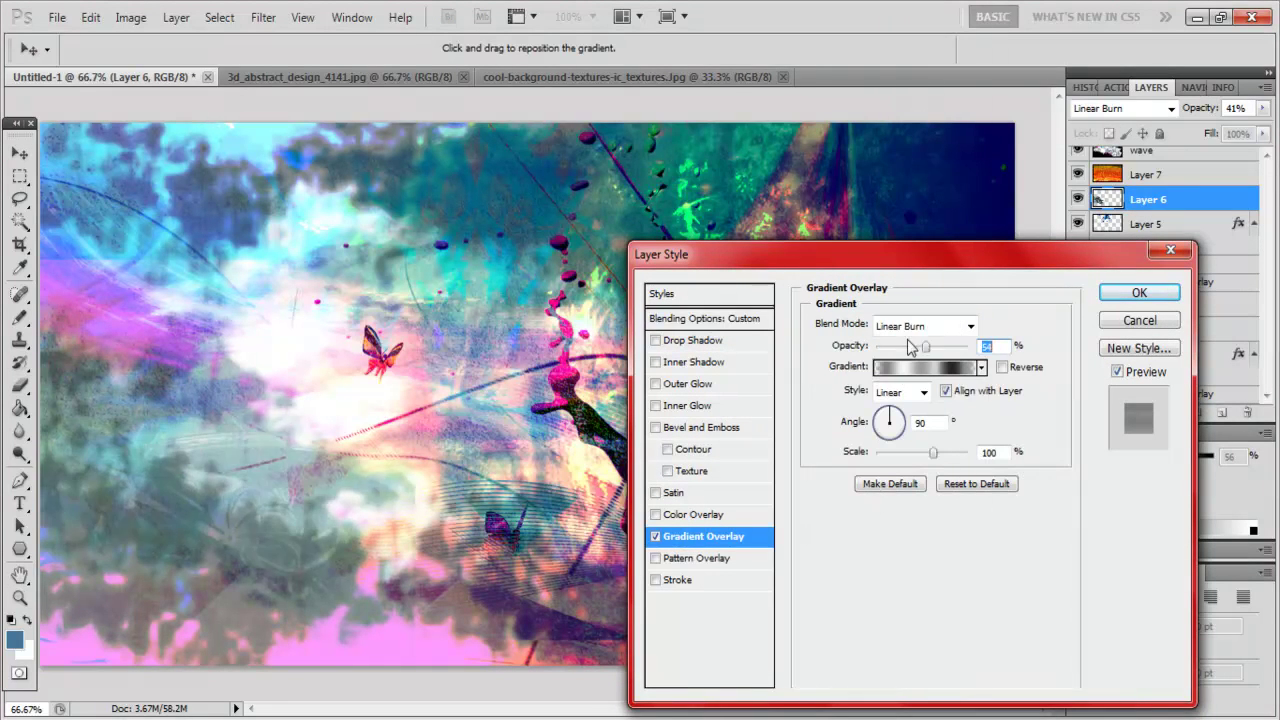
pyautogui.click(705, 318)
pyautogui.click(1131, 300)
# Step: Select abstract_design-wide.jpg in the Open dialog
pyautogui.press('v')
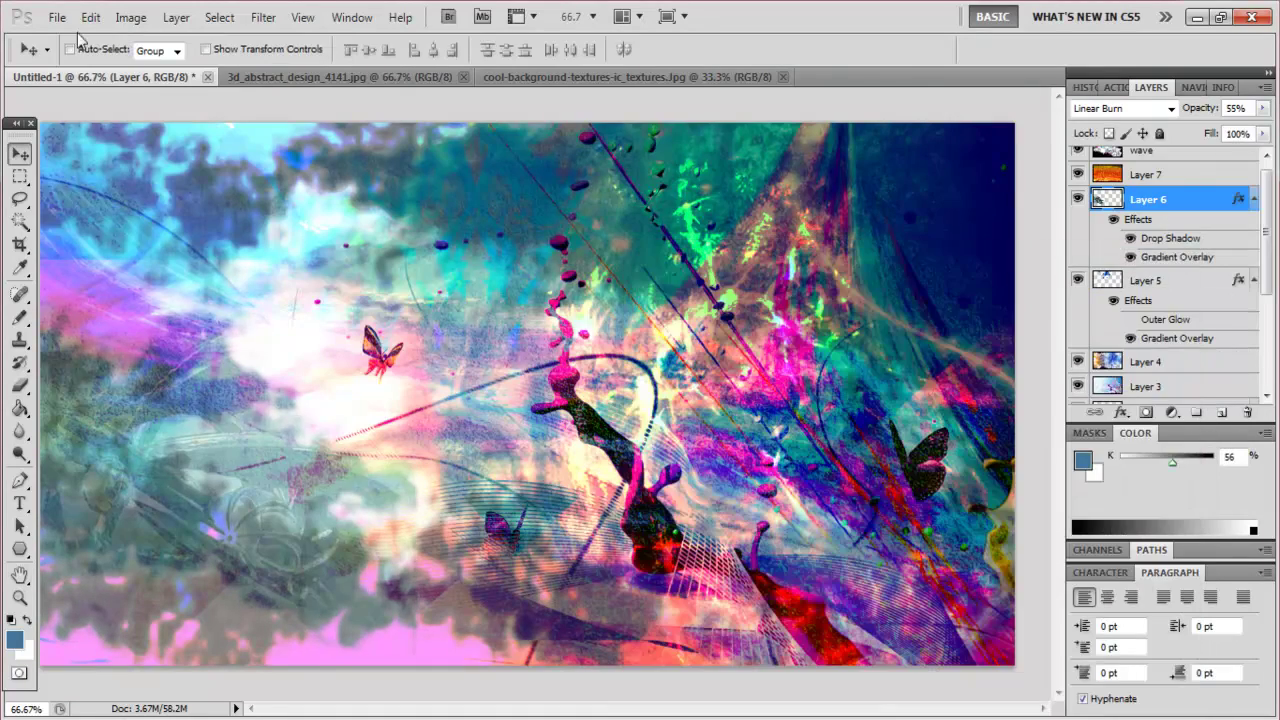
pyautogui.hotkey('ctrl', 'o')
pyautogui.click(645, 238)
# Step: Open abstract_design-wide.jpg, drag it into Untitled-1 as Layer 8, and move it to the top
pyautogui.doubleClick(645, 238)
pyautogui.moveTo(500, 400)
pyautogui.mouseDown()
pyautogui.moveTo(190, 118)
pyautogui.moveTo(400, 350)
pyautogui.mouseUp()
pyautogui.hotkey('ctrl', ']')
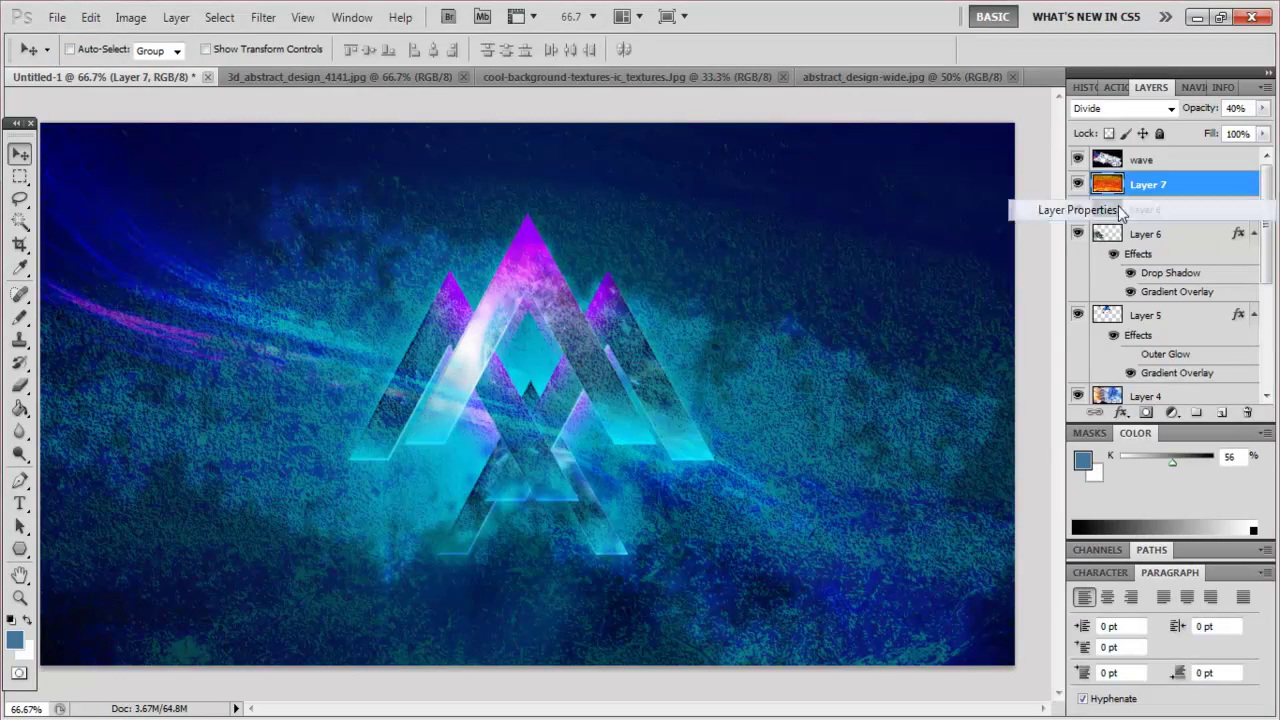
pyautogui.hotkey('ctrl', ']')
# Step: Set Layer 8 to Difference blending and move the triangles to the upper left
pyautogui.doubleClick(1208, 160)
pyautogui.click(940, 300)
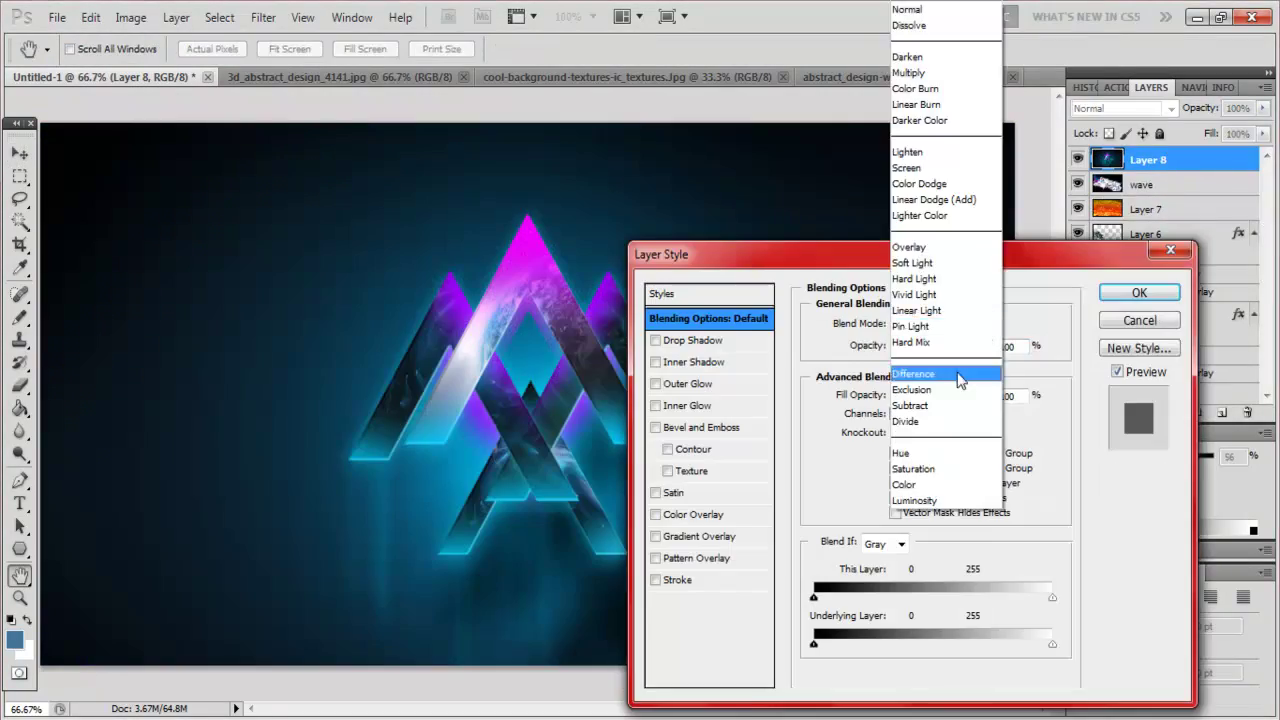
pyautogui.click(903, 374)
pyautogui.click(1060, 300)
pyautogui.click(1060, 352)
pyautogui.click(1060, 300)
pyautogui.click(1060, 252)
pyautogui.press('Return')
pyautogui.press('v')
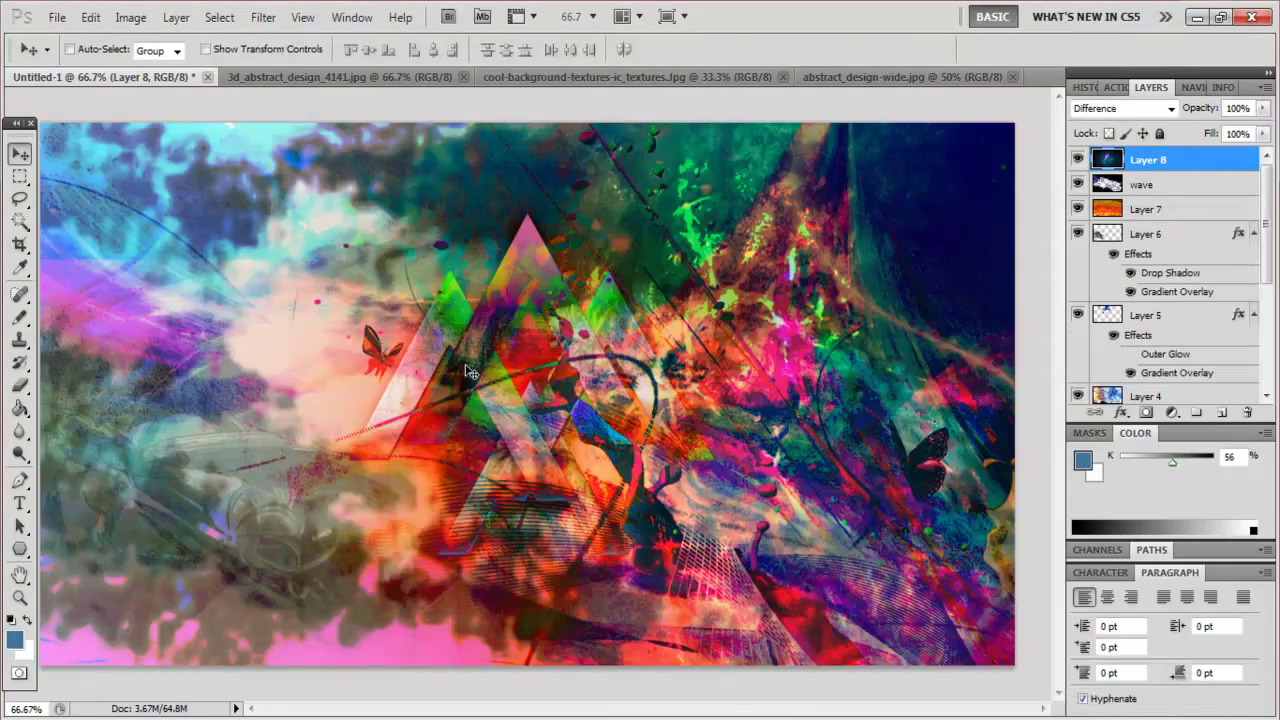
pyautogui.moveTo(527, 400); pyautogui.dragTo(267, 325)
# Step: Erase part of Layer 8 right of centre and adjust the brush settings
pyautogui.click(18, 388)
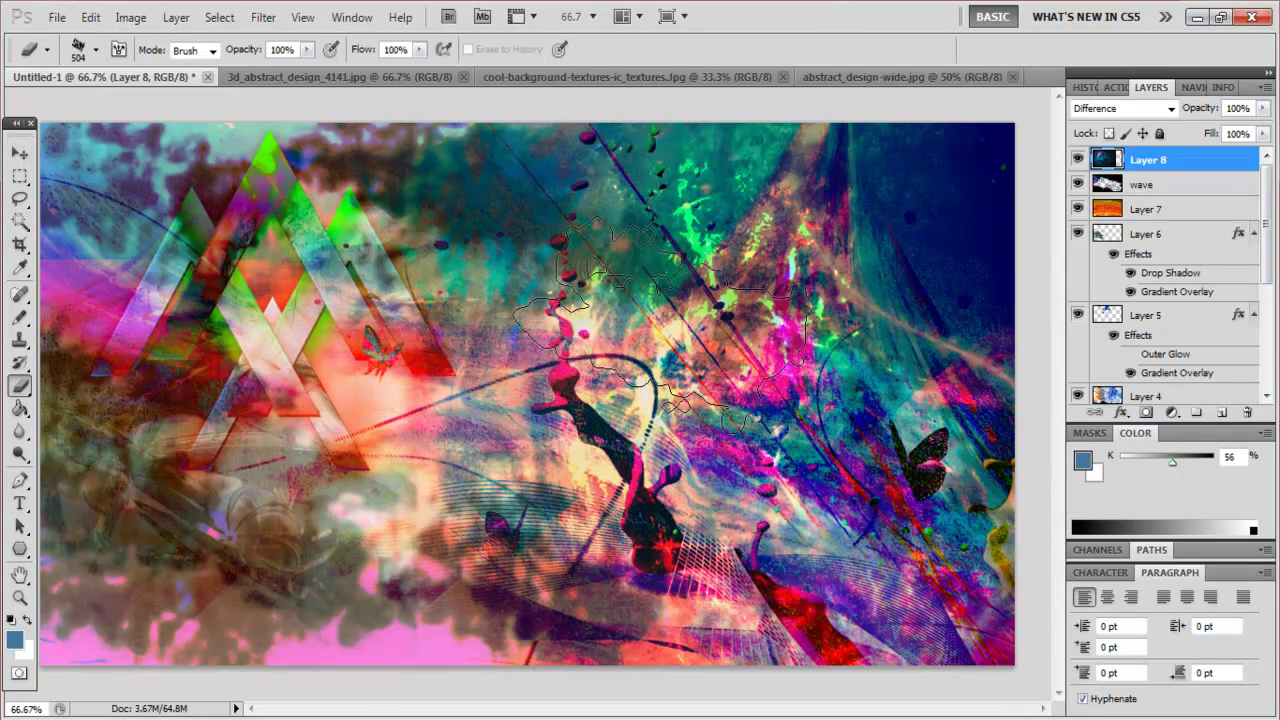
pyautogui.click(640, 324)
pyautogui.press('p')
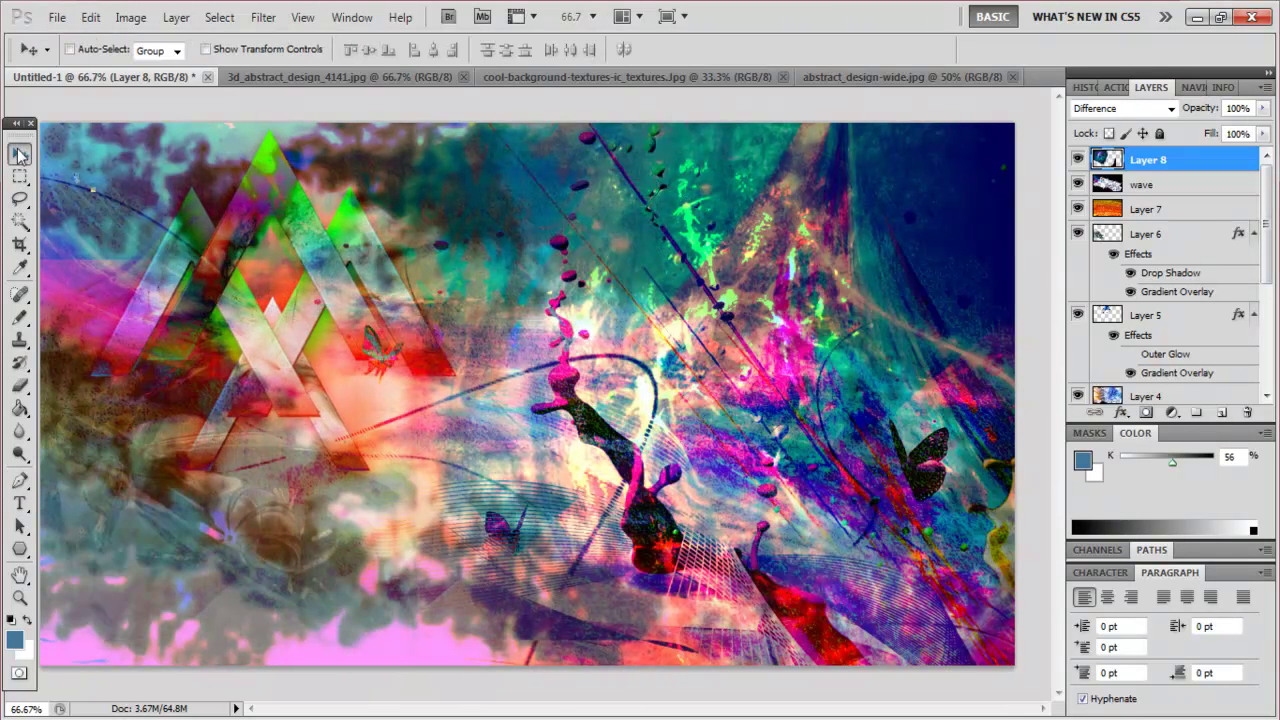
pyautogui.click(18, 388)
pyautogui.click(18, 243)
pyautogui.click(18, 388)
pyautogui.rightClick(318, 400)
pyautogui.press('Escape')
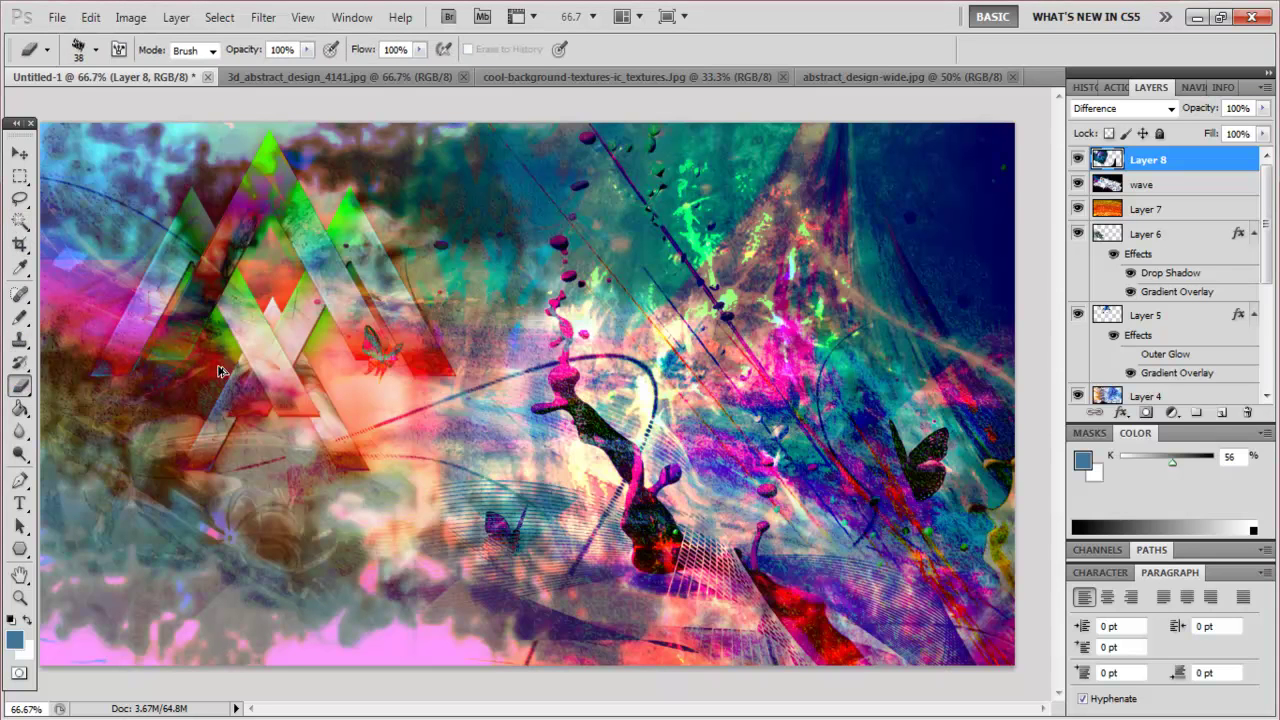
# Step: Switch to the Blur tool and bring up the Layer 8 context menu
pyautogui.rightClick(18, 430)
pyautogui.click(75, 431)
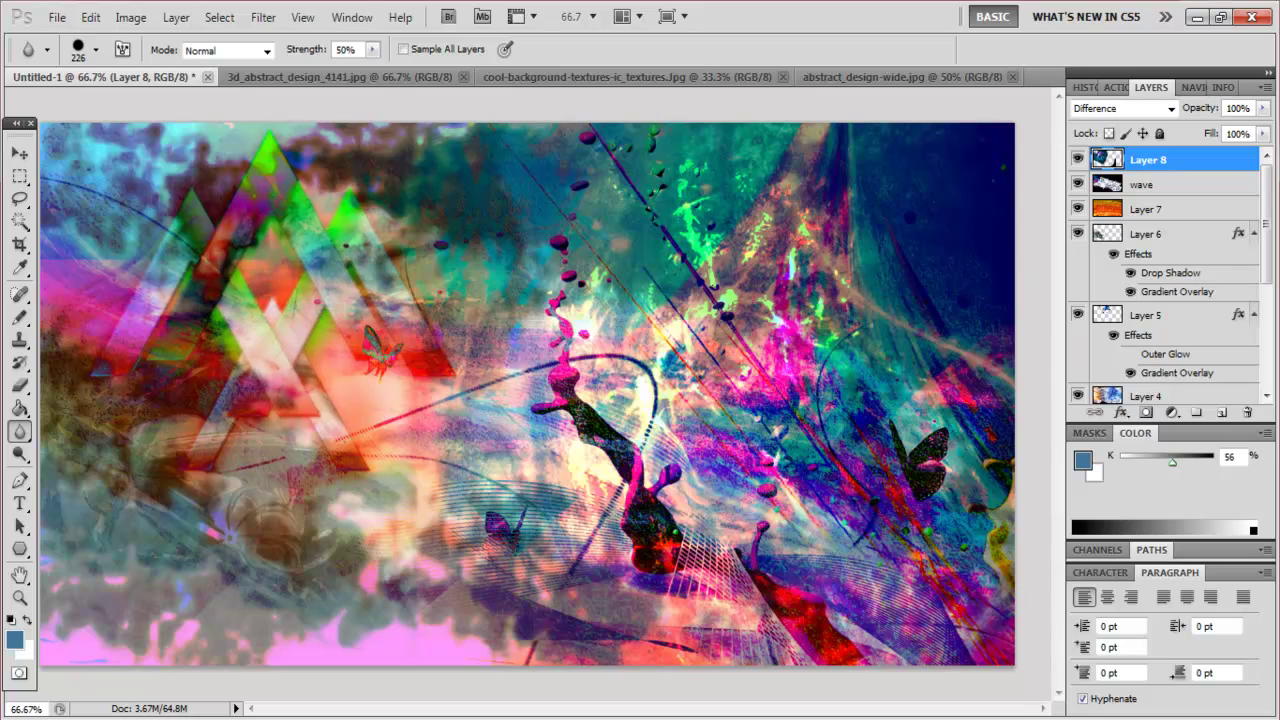
pyautogui.rightClick(1190, 160)
pyautogui.click(1085, 243)
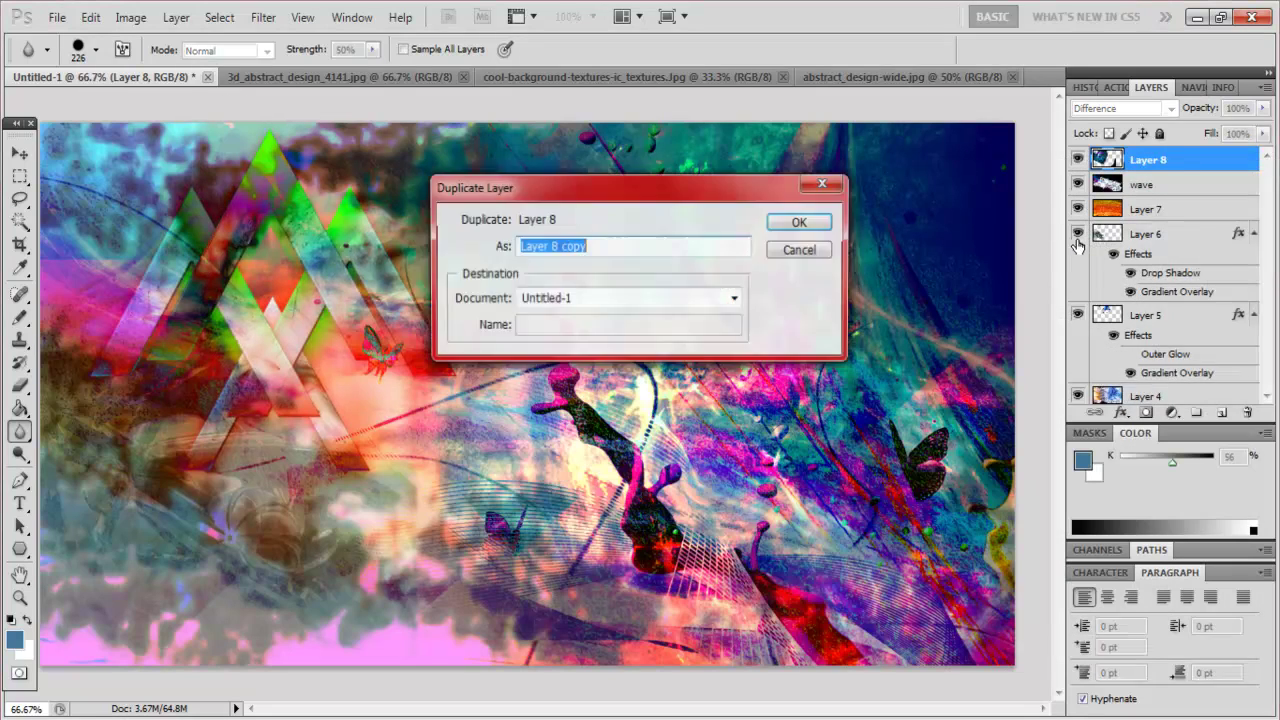
pyautogui.click(809, 220)
pyautogui.hotkey('ctrl', 't')
pyautogui.rightClick(284, 240)
pyautogui.click(340, 545)
pyautogui.moveTo(413, 271)
pyautogui.mouseDown()
pyautogui.moveTo(876, 530)
pyautogui.moveTo(554, 517)
pyautogui.mouseUp()
pyautogui.click(20, 155)
pyautogui.press('Return')
pyautogui.rightClick(1160, 160)
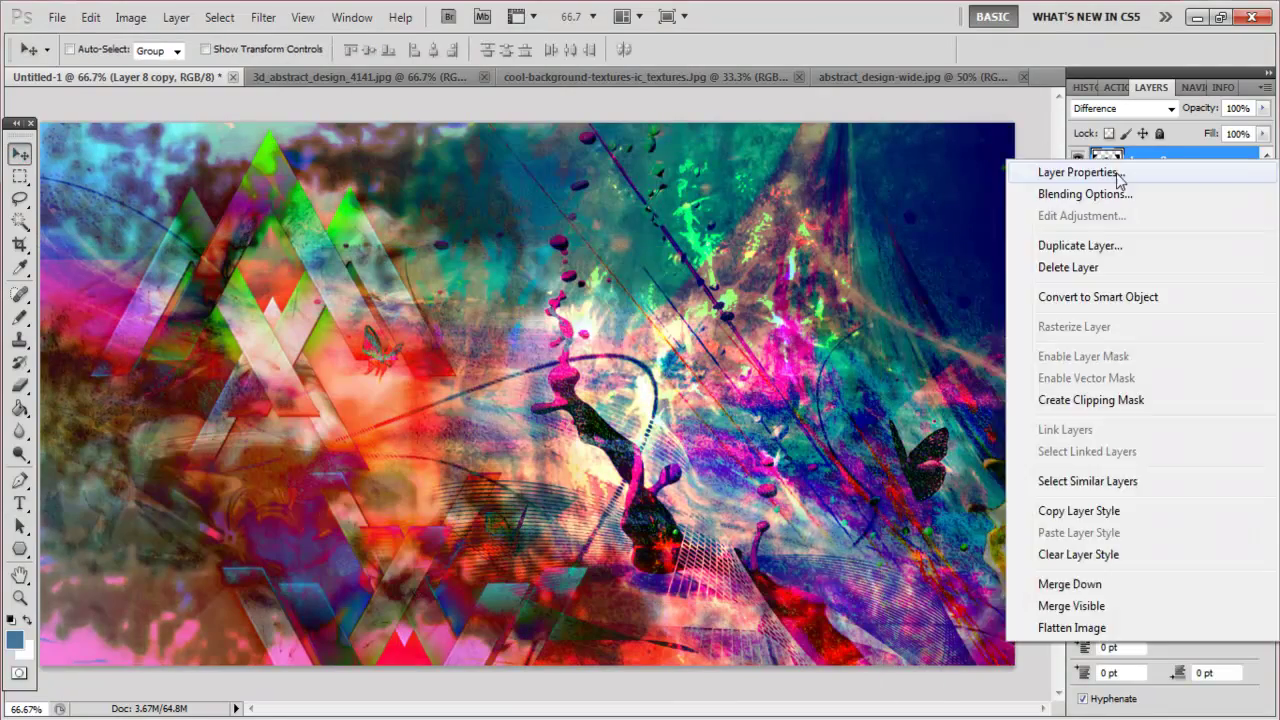
pyautogui.click(1090, 191)
pyautogui.click(823, 510)
pyautogui.click(1101, 343)
pyautogui.doubleClick(1010, 395)
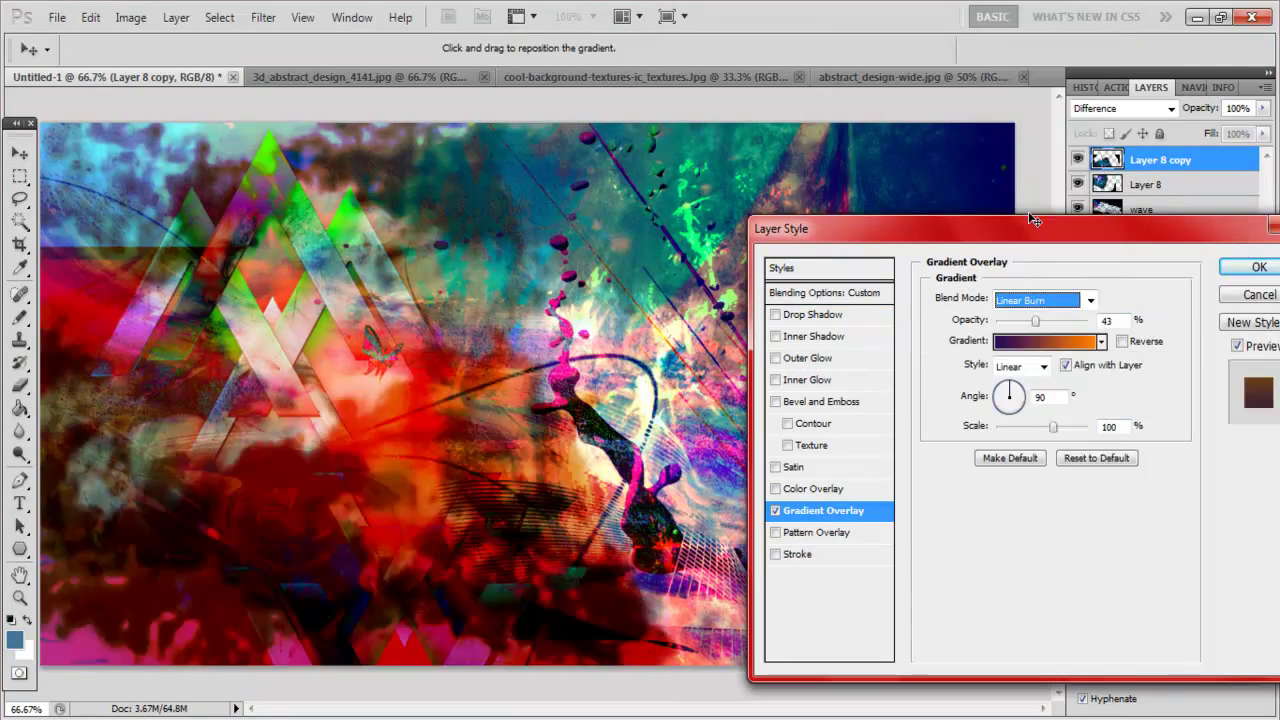
pyautogui.click(1045, 300)
pyautogui.click(1078, 305)
pyautogui.click(1045, 492)
pyautogui.click(1045, 300)
pyautogui.click(1040, 123)
pyautogui.click(1045, 300)
pyautogui.click(1045, 364)
pyautogui.moveTo(1035, 321); pyautogui.dragTo(1100, 321)
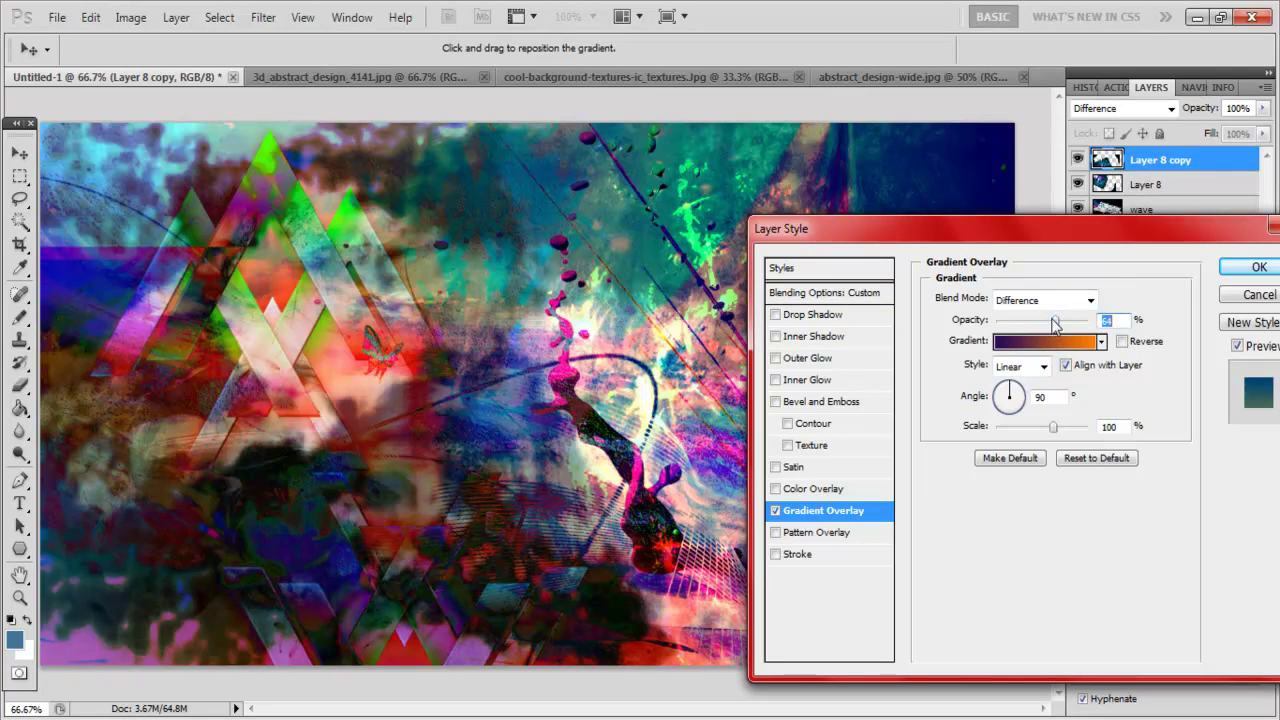
pyautogui.click(1255, 268)
pyautogui.click(20, 388)
pyautogui.rightClick(102, 228)
pyautogui.press('Escape')
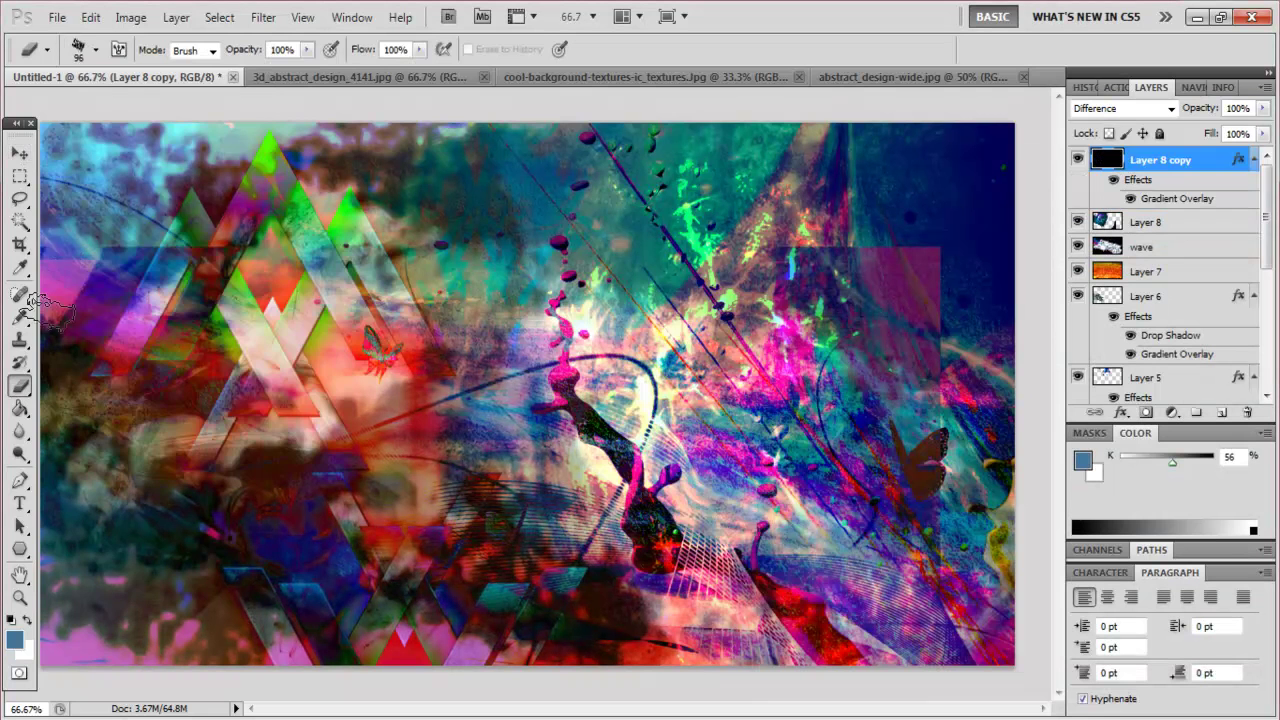
pyautogui.moveTo(148, 398); pyautogui.dragTo(62, 530)
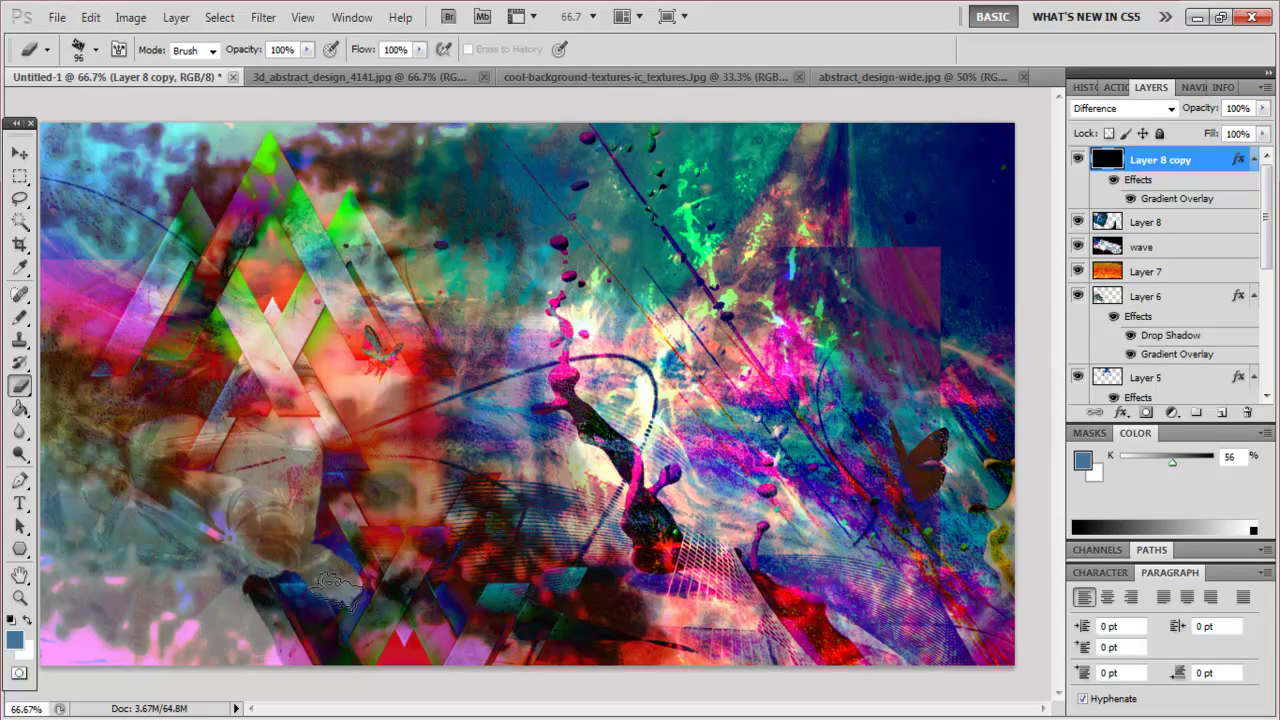
pyautogui.moveTo(378, 462); pyautogui.dragTo(535, 450)
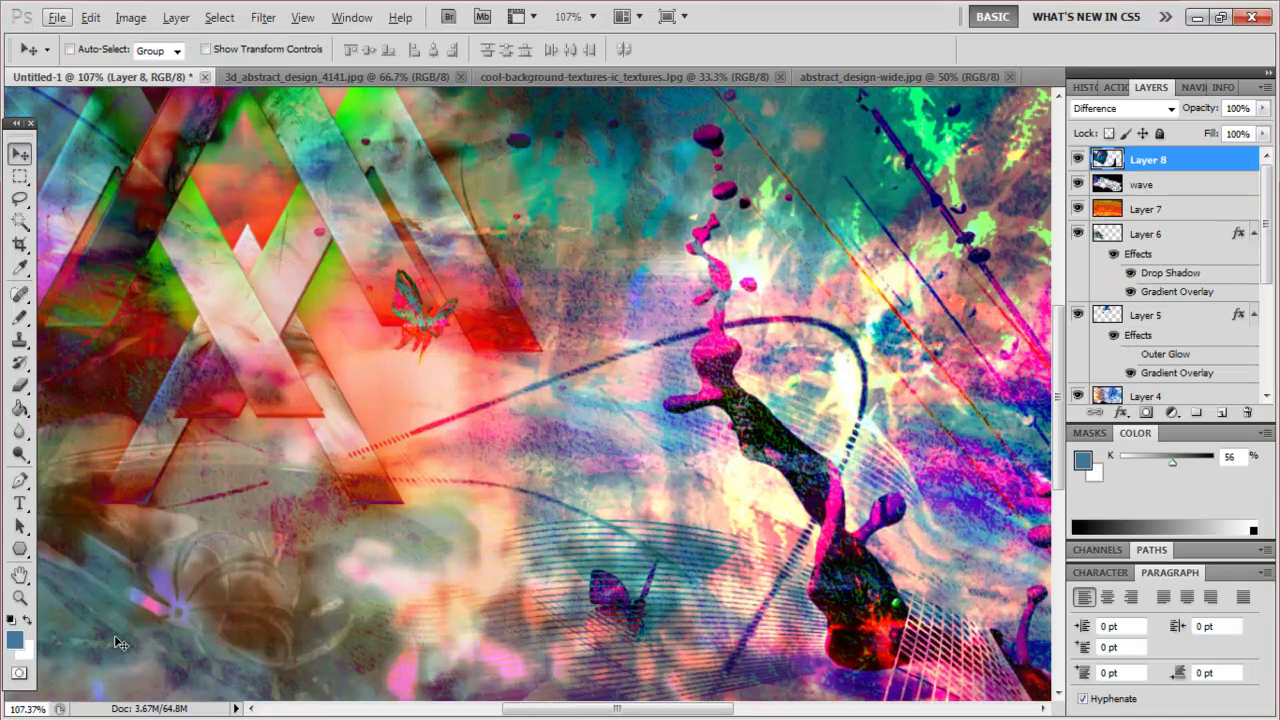
pyautogui.click(20, 430)
pyautogui.click(95, 431)
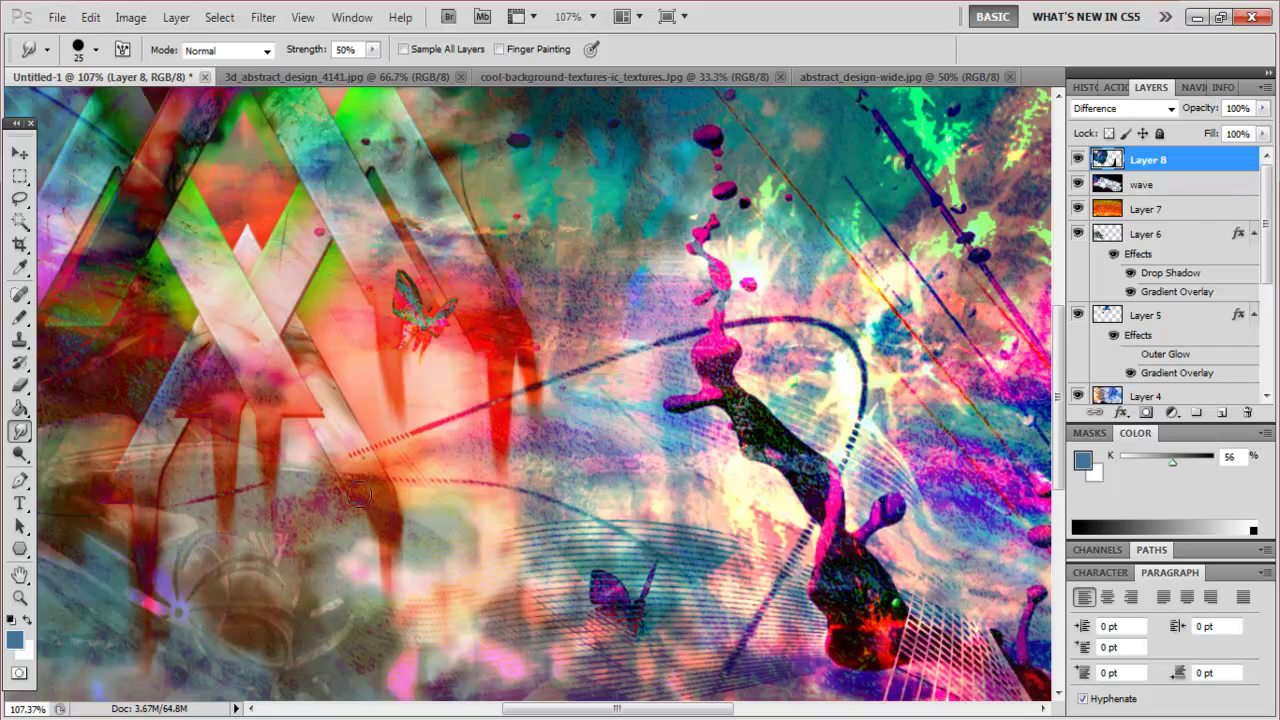
# Step: Erase splatter marks across the triangles using a splatter-shaped eraser brush
pyautogui.scroll(3, 249, 201)
pyautogui.scroll(-2, 72, 385)
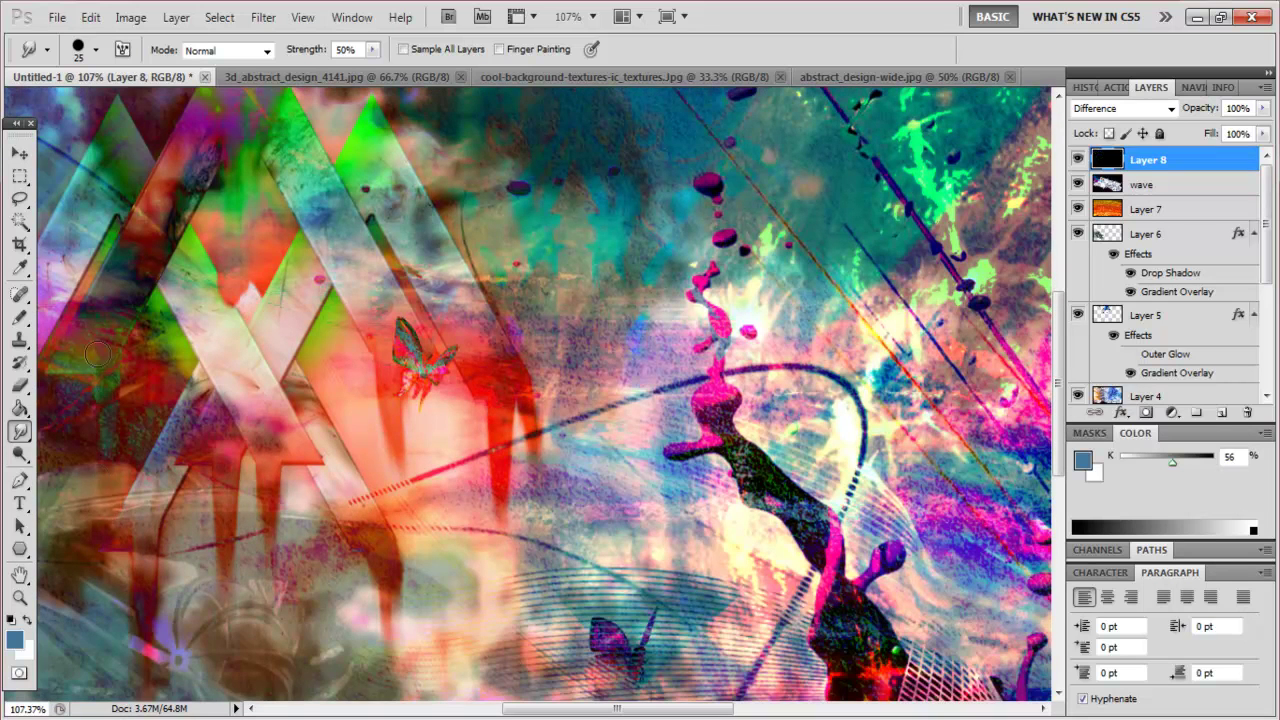
pyautogui.hscroll(-5, 460, 445)
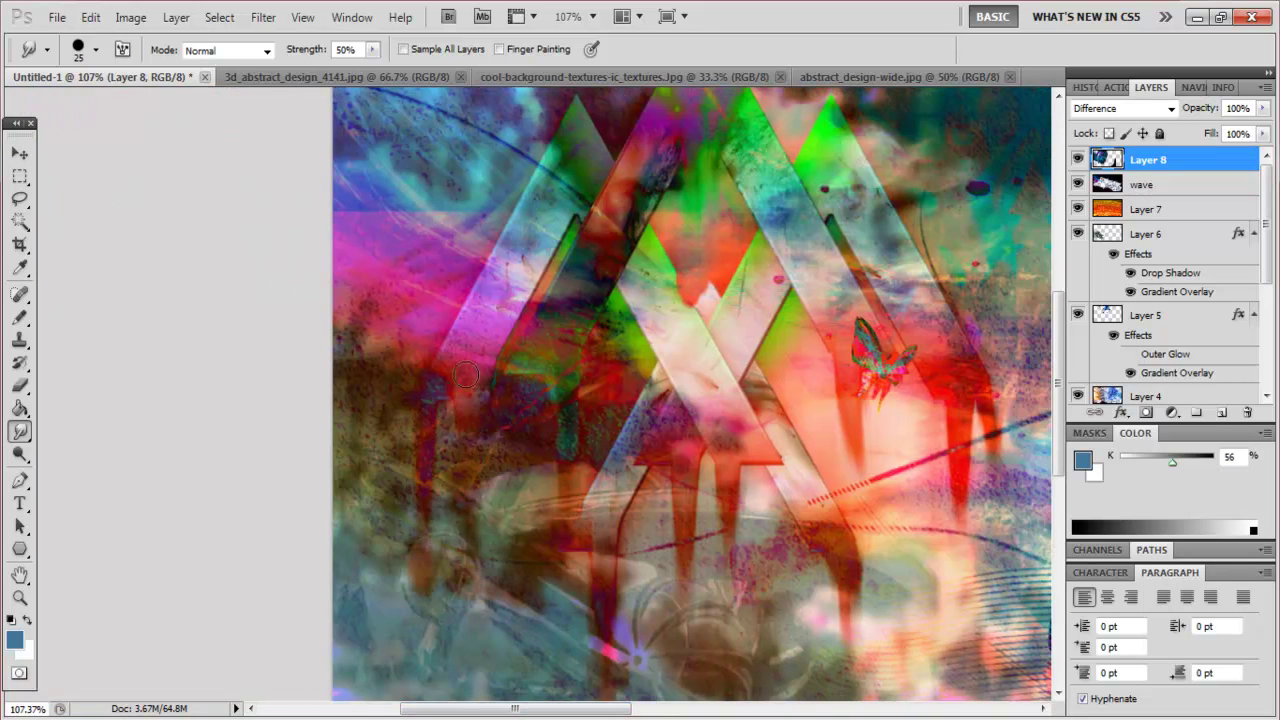
pyautogui.scroll(3, 650, 360)
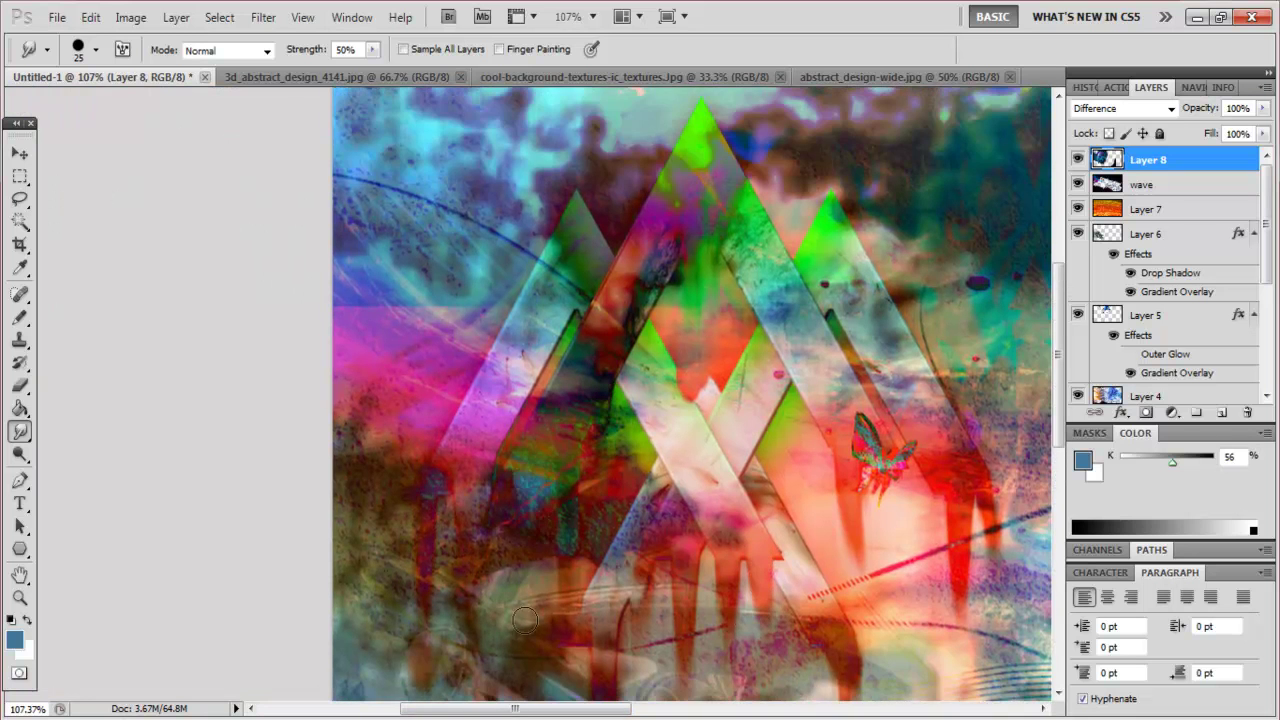
pyautogui.press('e')
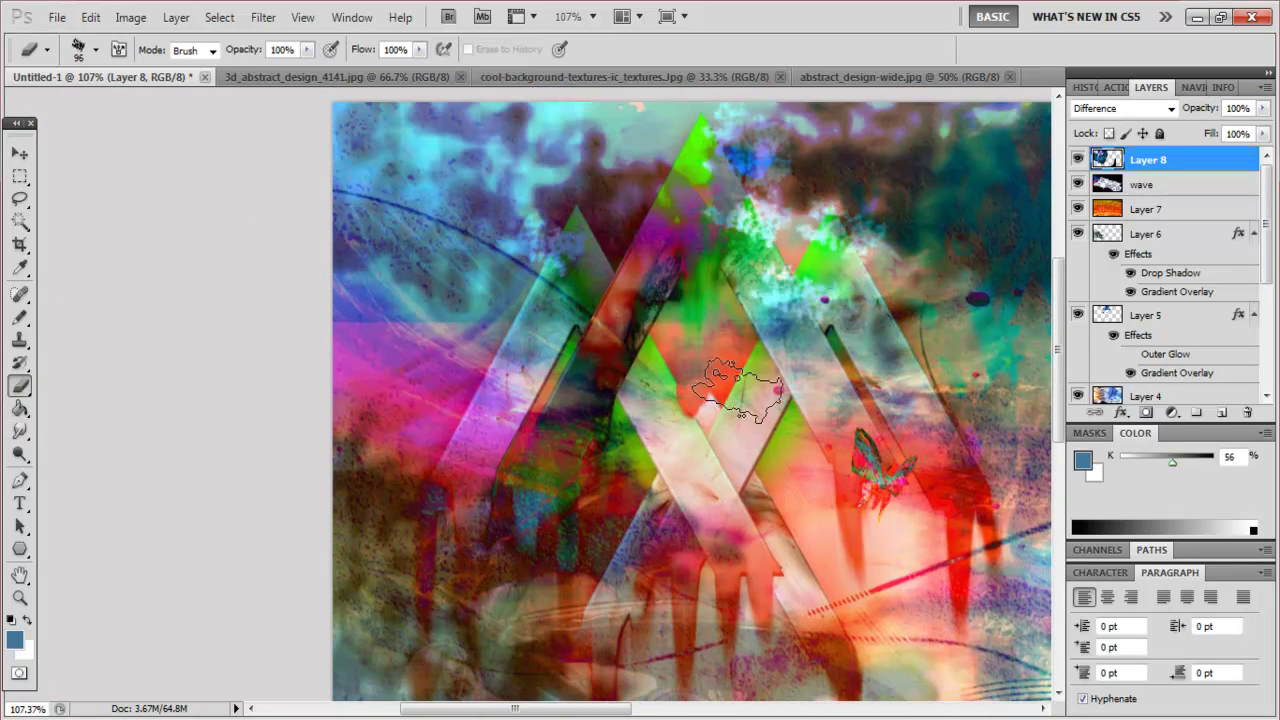
pyautogui.rightClick(522, 412)
pyautogui.click(507, 418)
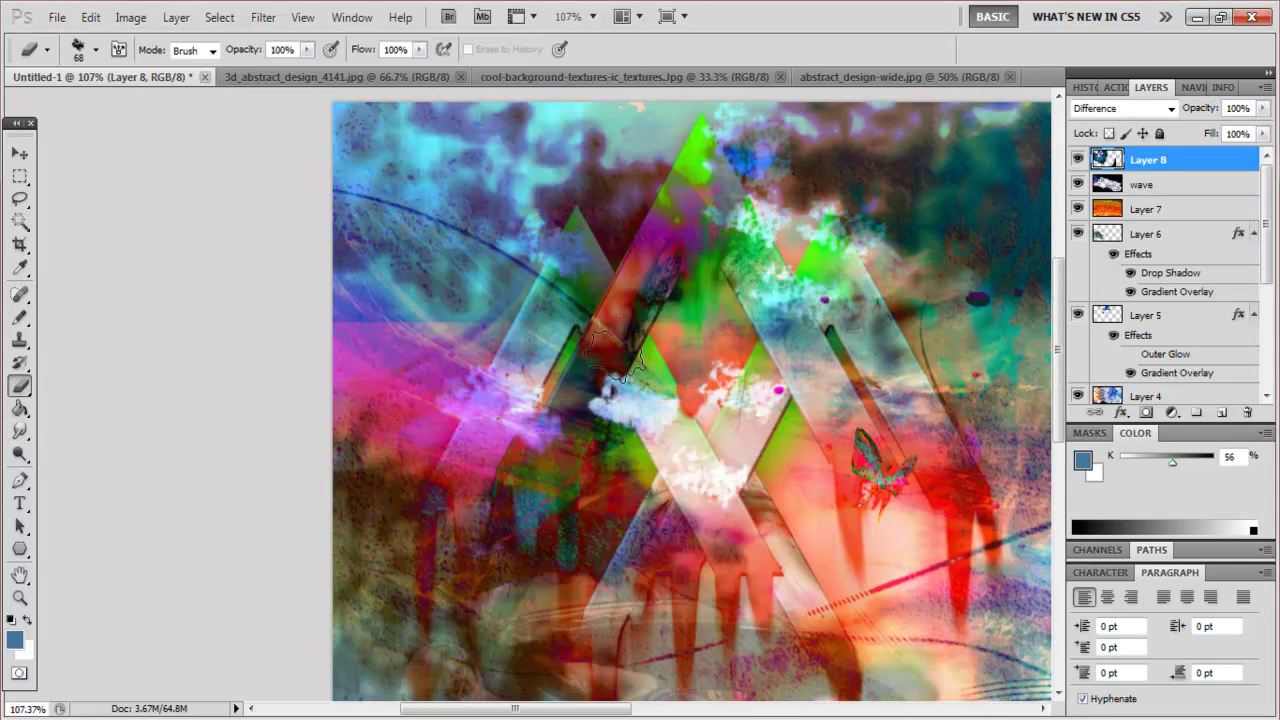
pyautogui.moveTo(760, 420); pyautogui.dragTo(143, 318)
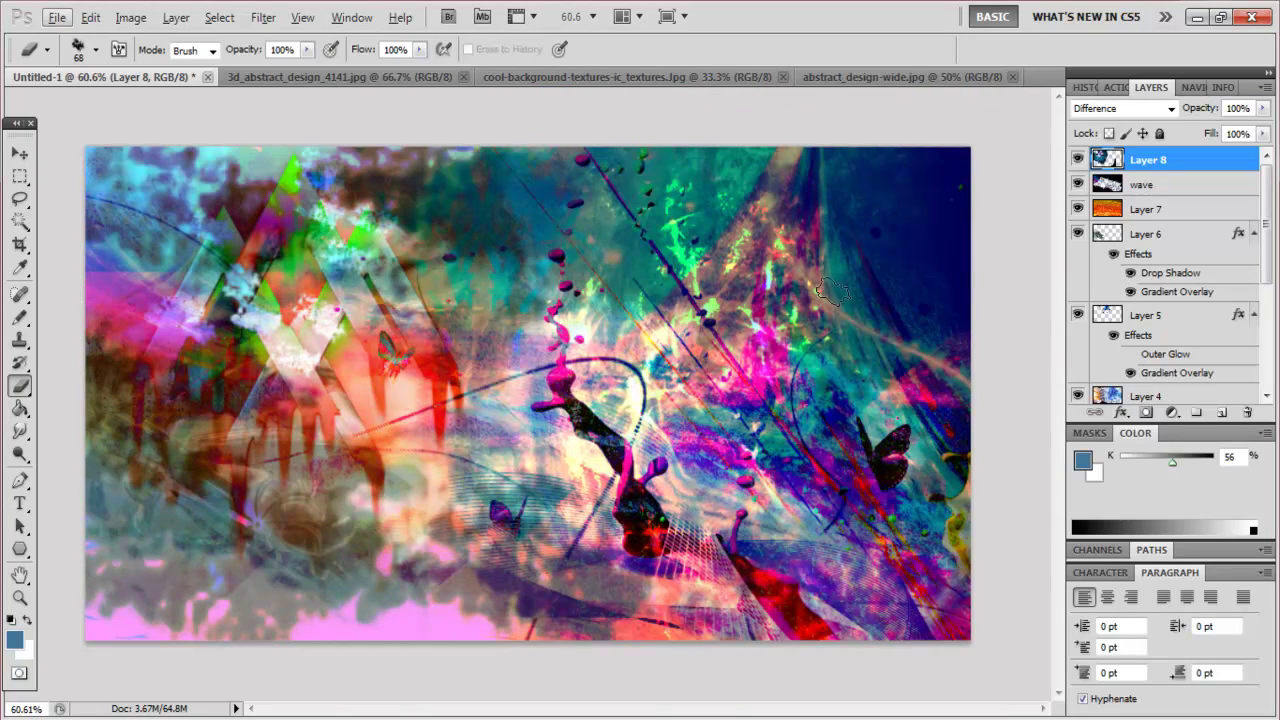
# Step: Move Layer 4 higher in the stack and flip it horizontally
pyautogui.click(1145, 315)
pyautogui.scroll(-2, 1150, 300)
pyautogui.scroll(-2, 1150, 300)
pyautogui.click(1140, 270)
pyautogui.moveTo(1135, 268); pyautogui.dragTo(1150, 178)
pyautogui.hotkey('ctrl', 't')
pyautogui.rightClick(858, 314)
pyautogui.click(905, 591)
pyautogui.press('Return')
# Step: Enlarge the eraser brush to 57 px and select Layer 3
pyautogui.press('b')
pyautogui.rightClick(848, 214)
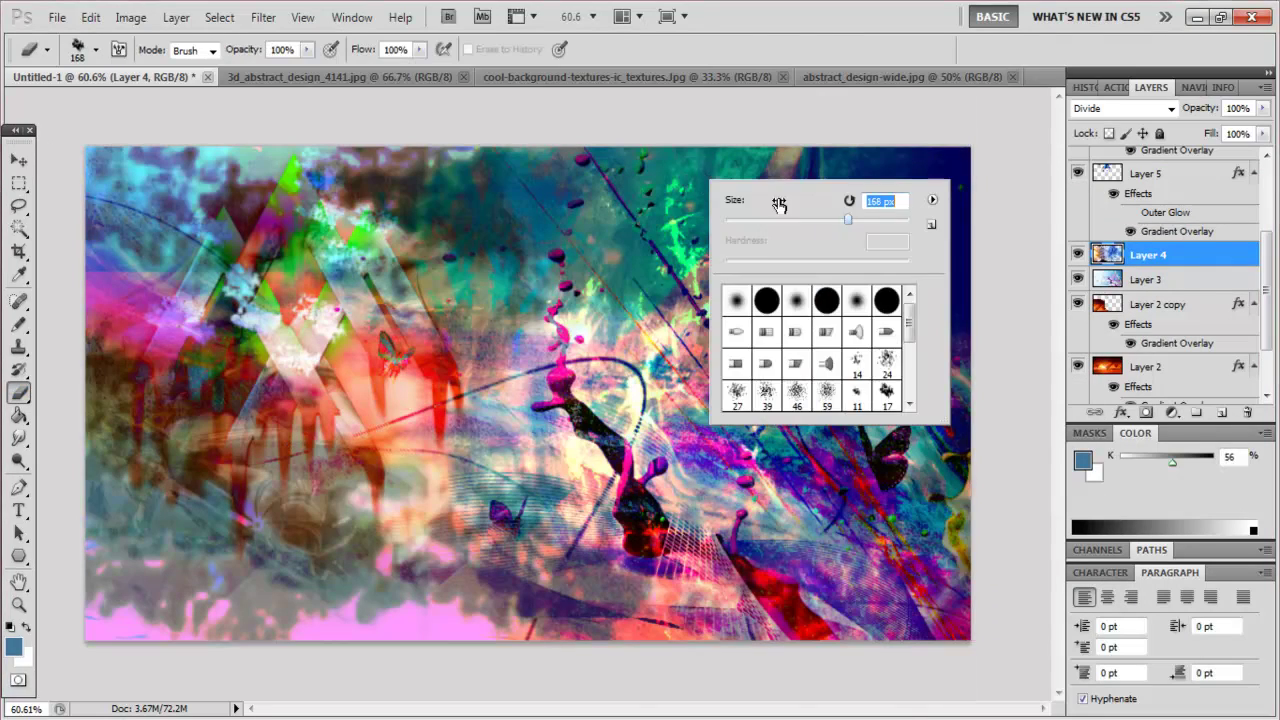
pyautogui.press('Return')
pyautogui.click(615, 250)
pyautogui.rightClick(615, 260)
pyautogui.press('Return')
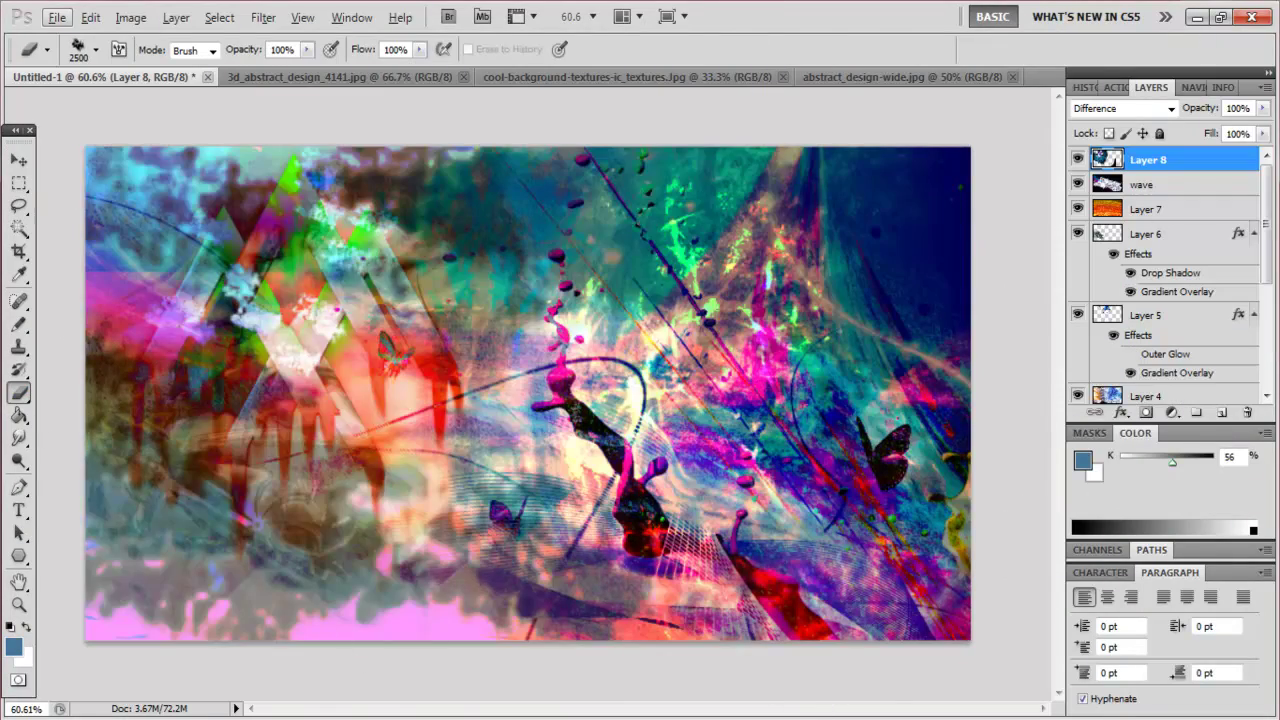
pyautogui.press('Escape')
pyautogui.scroll(5, 830, 350)
pyautogui.rightClick(656, 414)
pyautogui.press('Return')
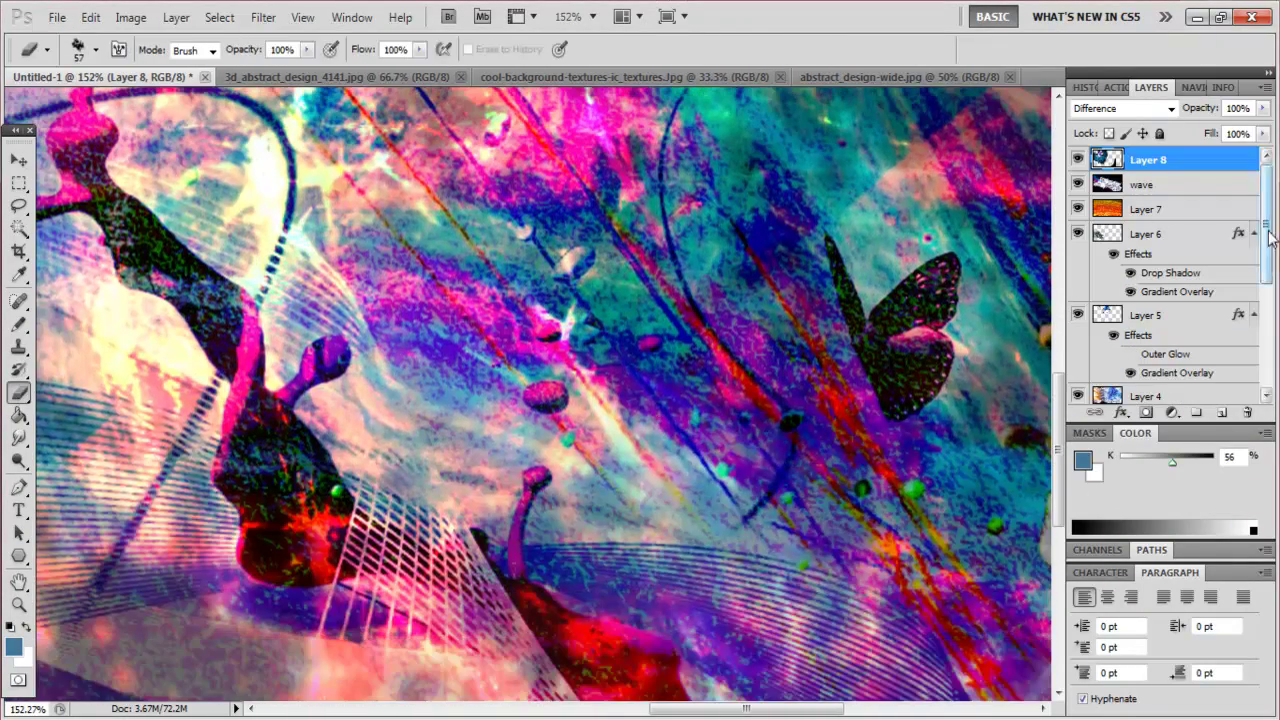
pyautogui.scroll(-3, 1257, 226)
pyautogui.click(1150, 256)
pyautogui.scroll(-5, 690, 425)
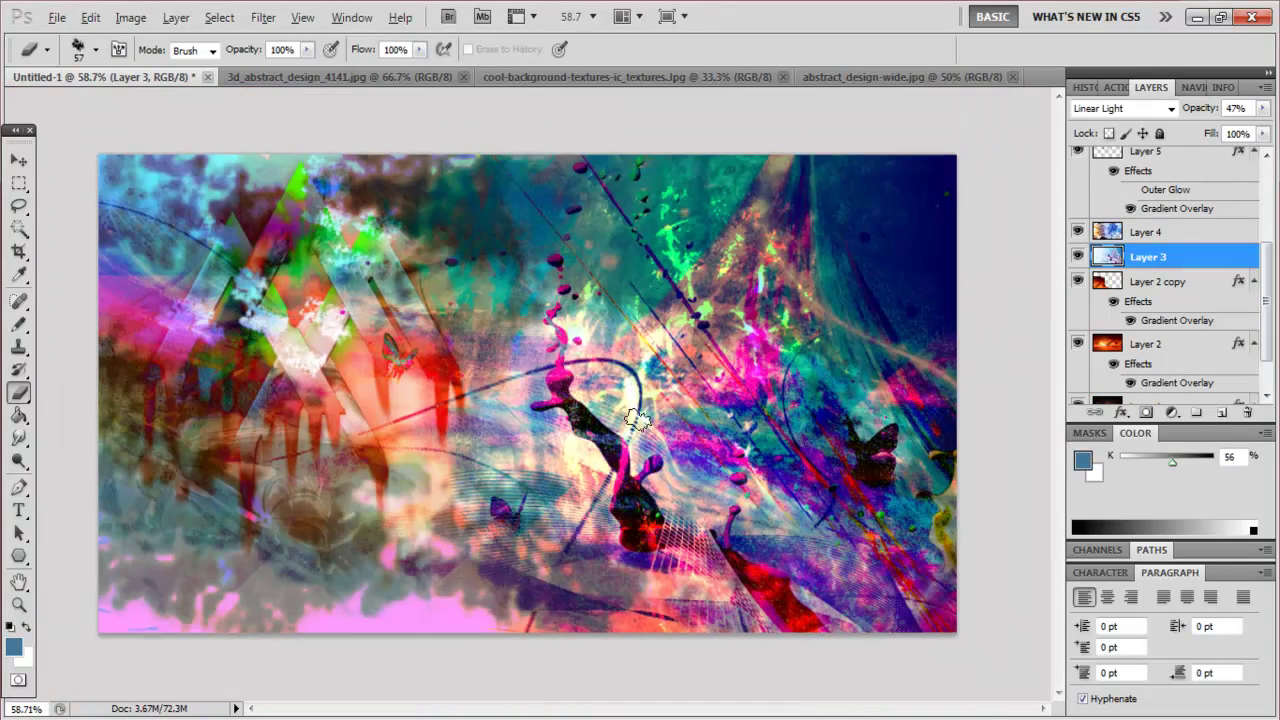
pyautogui.scroll(-1, 1245, 307)
# Step: Replace Layer 1's gradient overlay with a blue-yellow preset gradient
pyautogui.click(1148, 355)
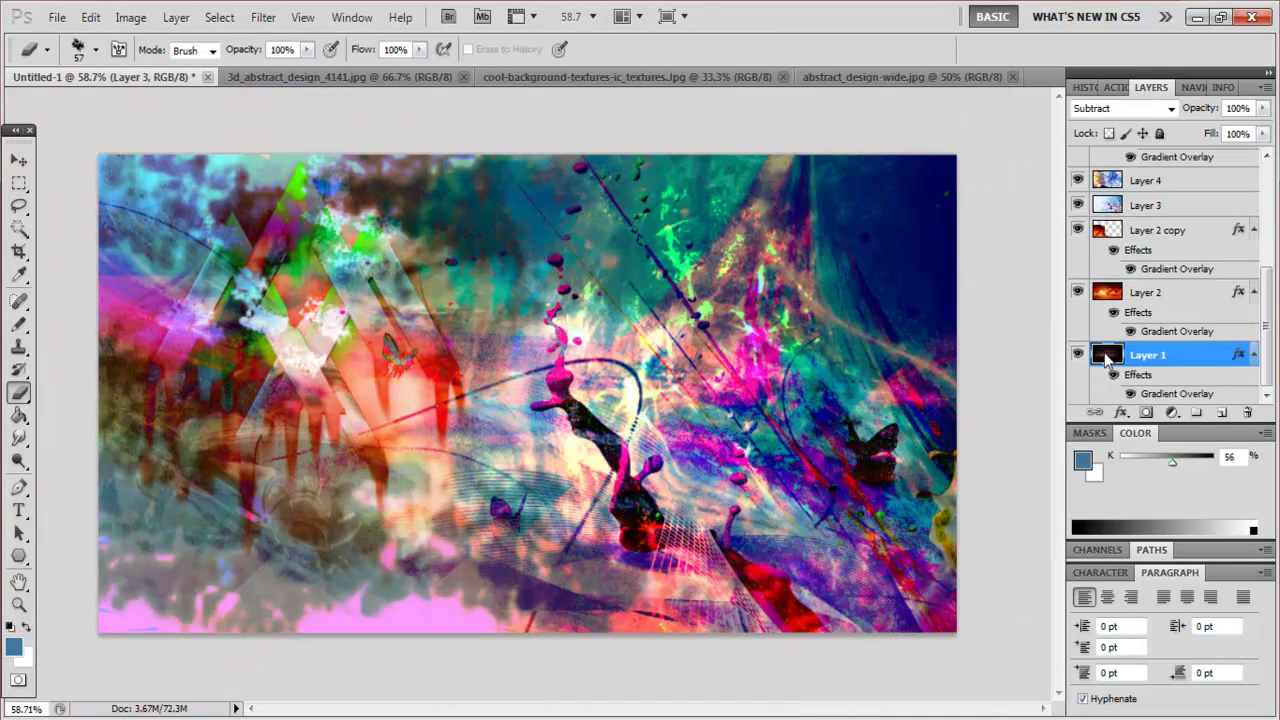
pyautogui.doubleClick(1085, 391)
pyautogui.click(1195, 287)
pyautogui.click(1150, 380)
pyautogui.click(1140, 320)
pyautogui.click(1208, 328)
pyautogui.click(1072, 425)
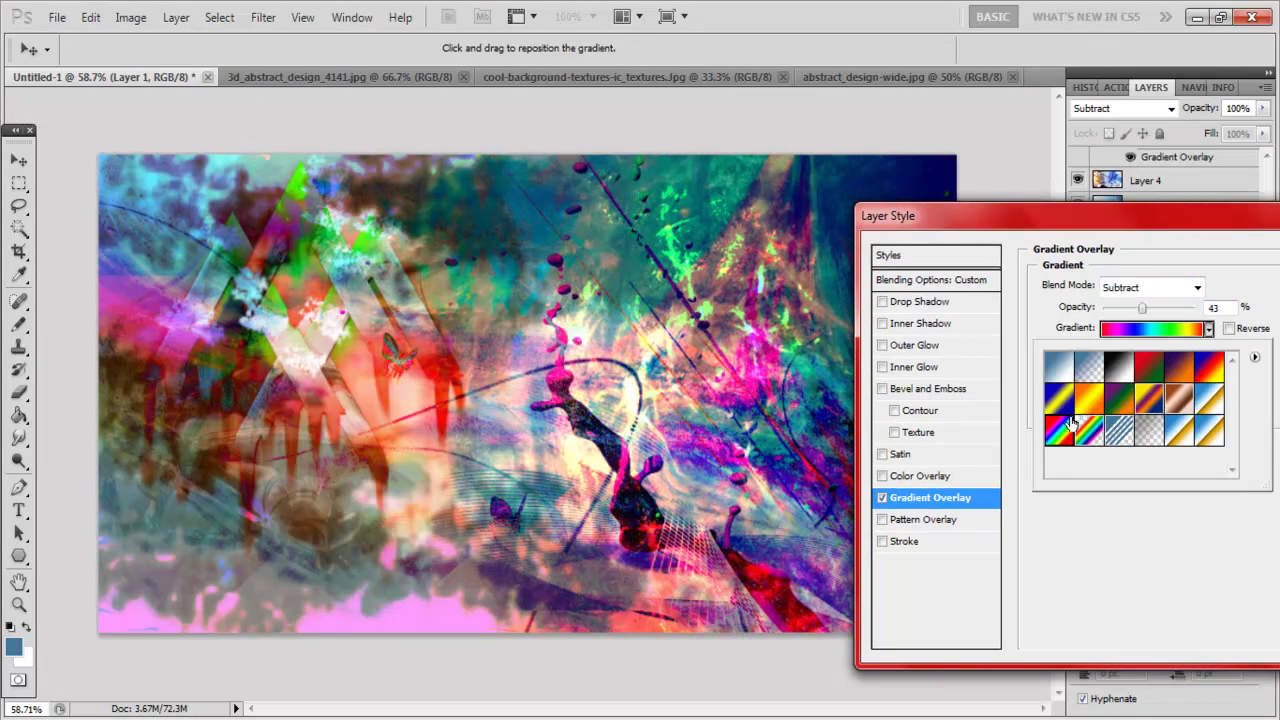
pyautogui.doubleClick(1058, 400)
pyautogui.moveTo(900, 223); pyautogui.dragTo(763, 223)
# Step: Keep the overlay blend mode at Linear Burn and accept the gradient overlay changes
pyautogui.click(955, 290)
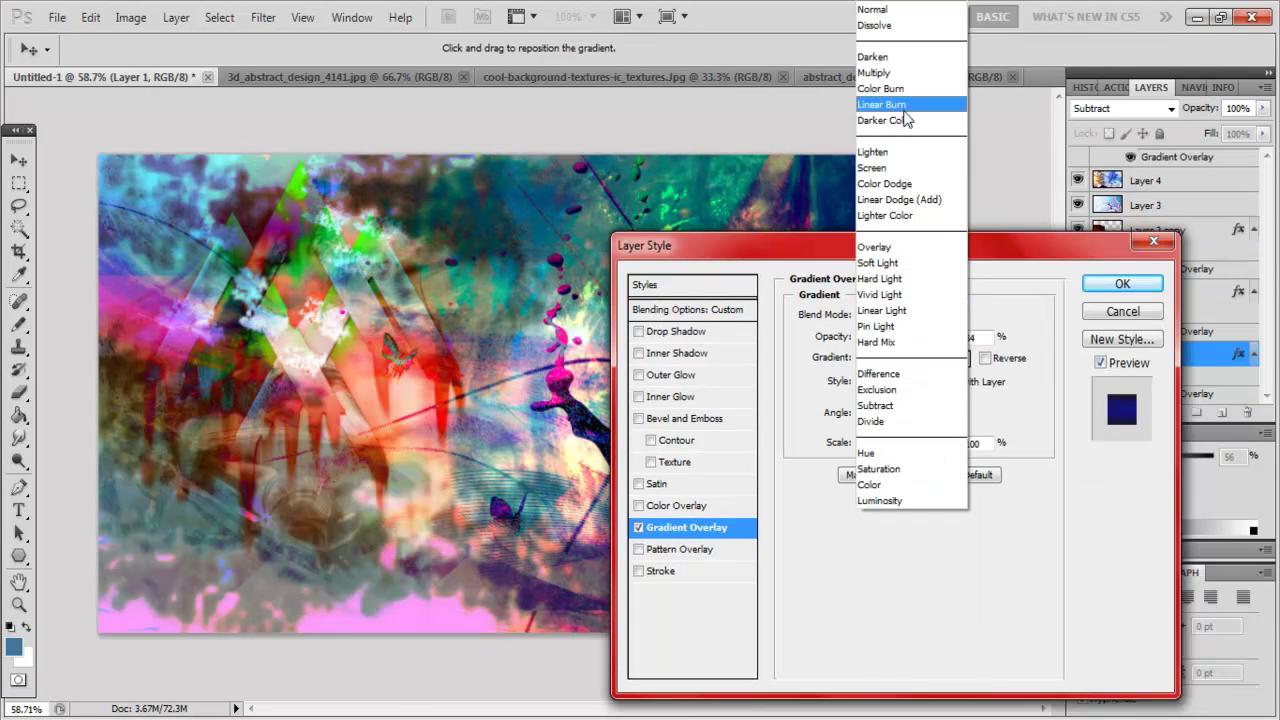
pyautogui.click(914, 94)
pyautogui.moveTo(901, 223); pyautogui.dragTo(1164, 238)
pyautogui.click(1180, 313)
pyautogui.click(1185, 452)
pyautogui.moveTo(1063, 241); pyautogui.dragTo(915, 231)
pyautogui.click(1033, 303)
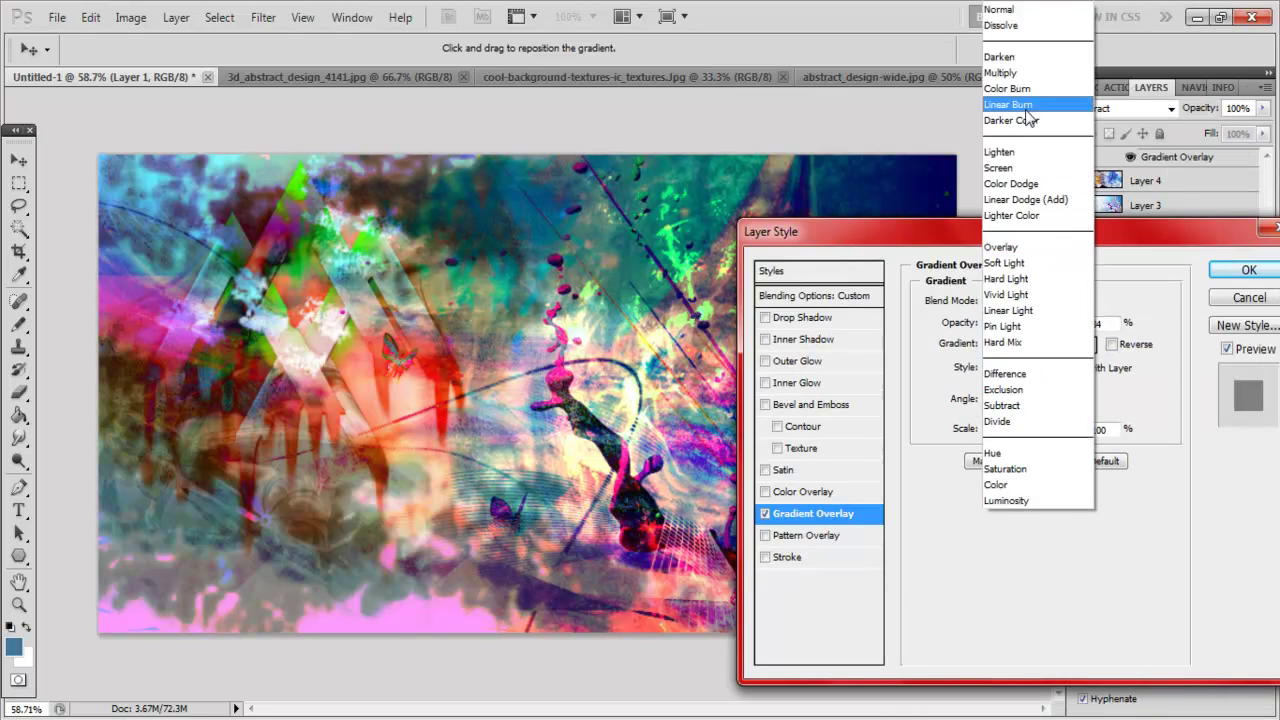
pyautogui.click(1025, 113)
pyautogui.click(1246, 269)
# Step: Duplicate Layer 2 as Layer 2 copy 2 and move it up the stack
pyautogui.scroll(2, 1160, 280)
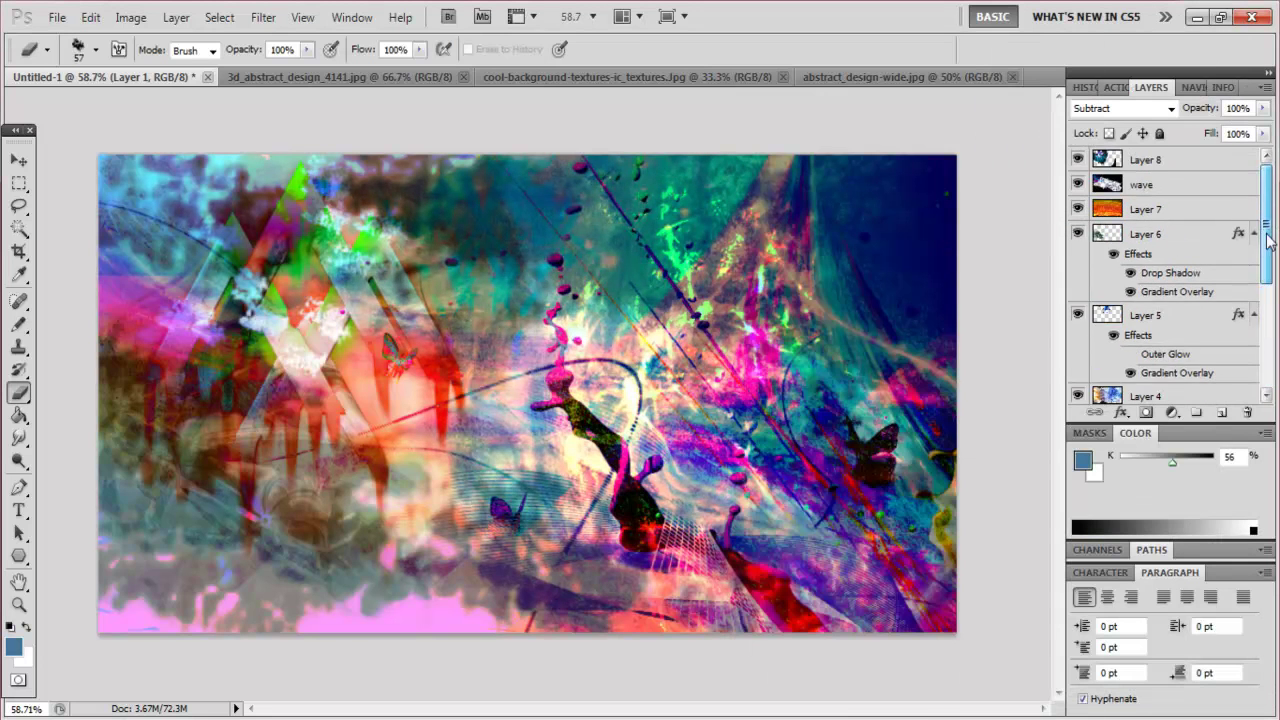
pyautogui.click(1127, 293)
pyautogui.rightClick(1127, 293)
pyautogui.click(960, 333)
pyautogui.press('Return')
pyautogui.moveTo(1165, 180)
pyautogui.mouseDown()
pyautogui.moveTo(1140, 176)
pyautogui.moveTo(1140, 158)
pyautogui.mouseUp()
# Step: Set Layer 2 copy 2 to Soft Light blending and shift it over the left side
pyautogui.doubleClick(1200, 160)
pyautogui.click(1097, 300)
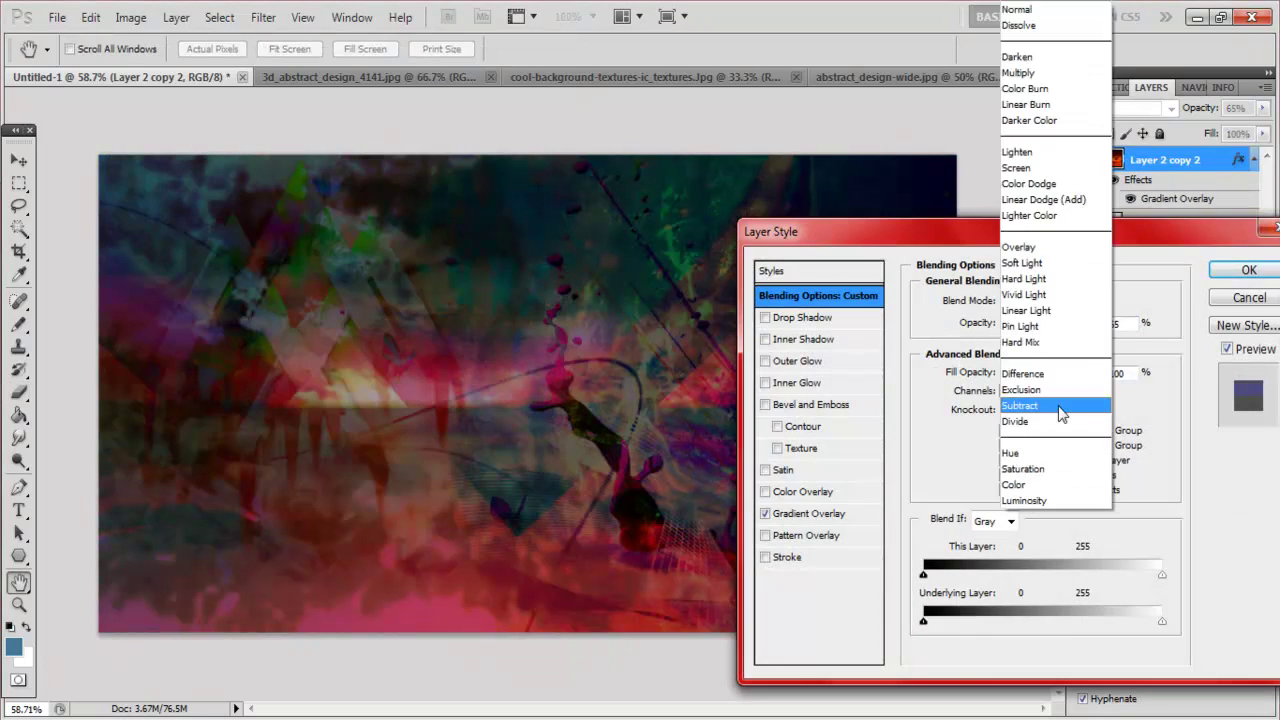
pyautogui.click(1020, 405)
pyautogui.scroll(-1, 1097, 300)
pyautogui.click(1097, 300)
pyautogui.press('Return')
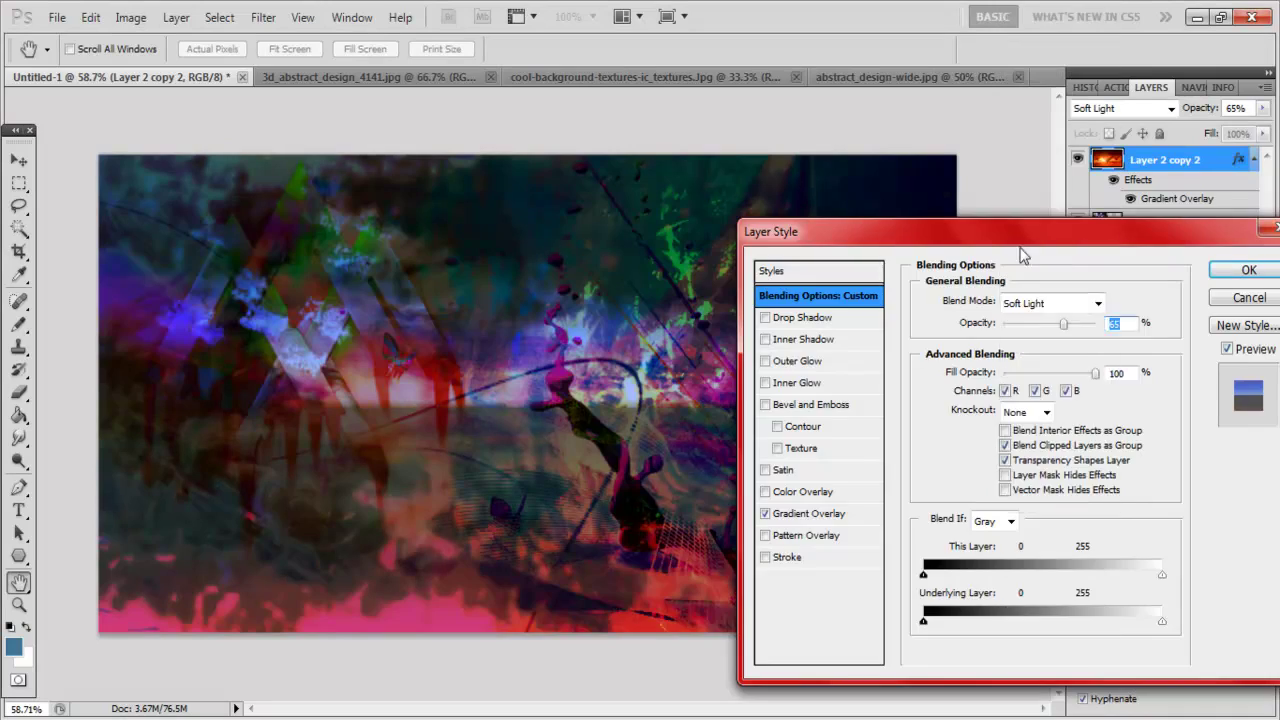
pyautogui.press('Return')
pyautogui.press('v')
pyautogui.moveTo(435, 343); pyautogui.dragTo(560, 537)
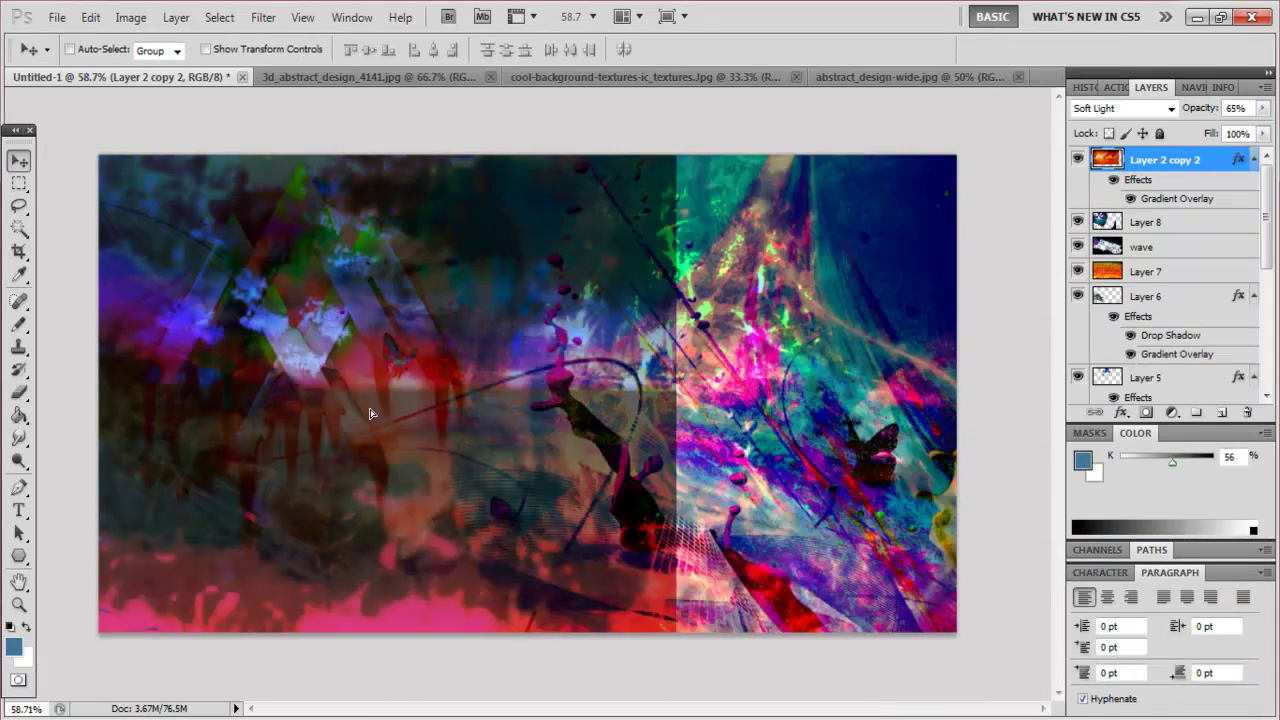
pyautogui.moveTo(50, 354); pyautogui.dragTo(570, 380)
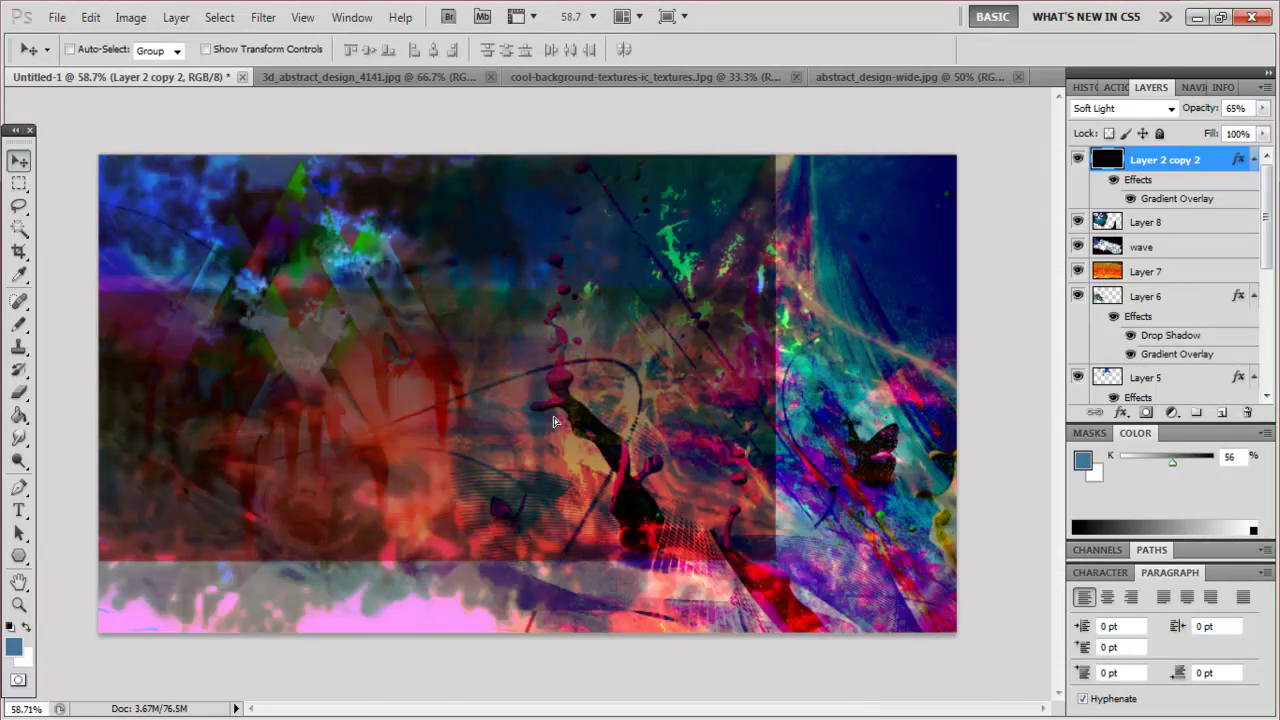
# Step: Brush away the copy's texture across the upper-left and lower-left areas
pyautogui.press('b')
pyautogui.rightClick(536, 290)
pyautogui.press('Return')
pyautogui.moveTo(750, 450)
pyautogui.mouseDown()
pyautogui.moveTo(455, 495)
pyautogui.moveTo(595, 180)
pyautogui.mouseUp()
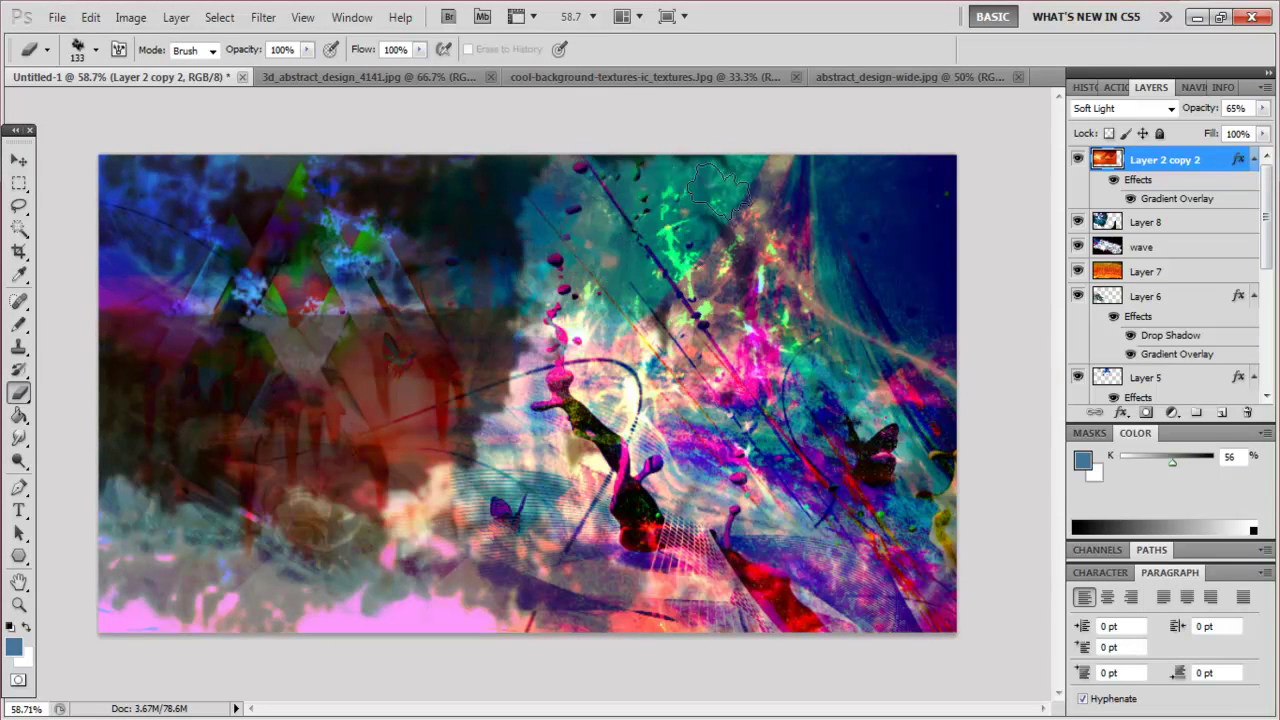
pyautogui.moveTo(537, 188)
pyautogui.mouseDown()
pyautogui.moveTo(443, 114)
pyautogui.moveTo(217, 493)
pyautogui.mouseUp()
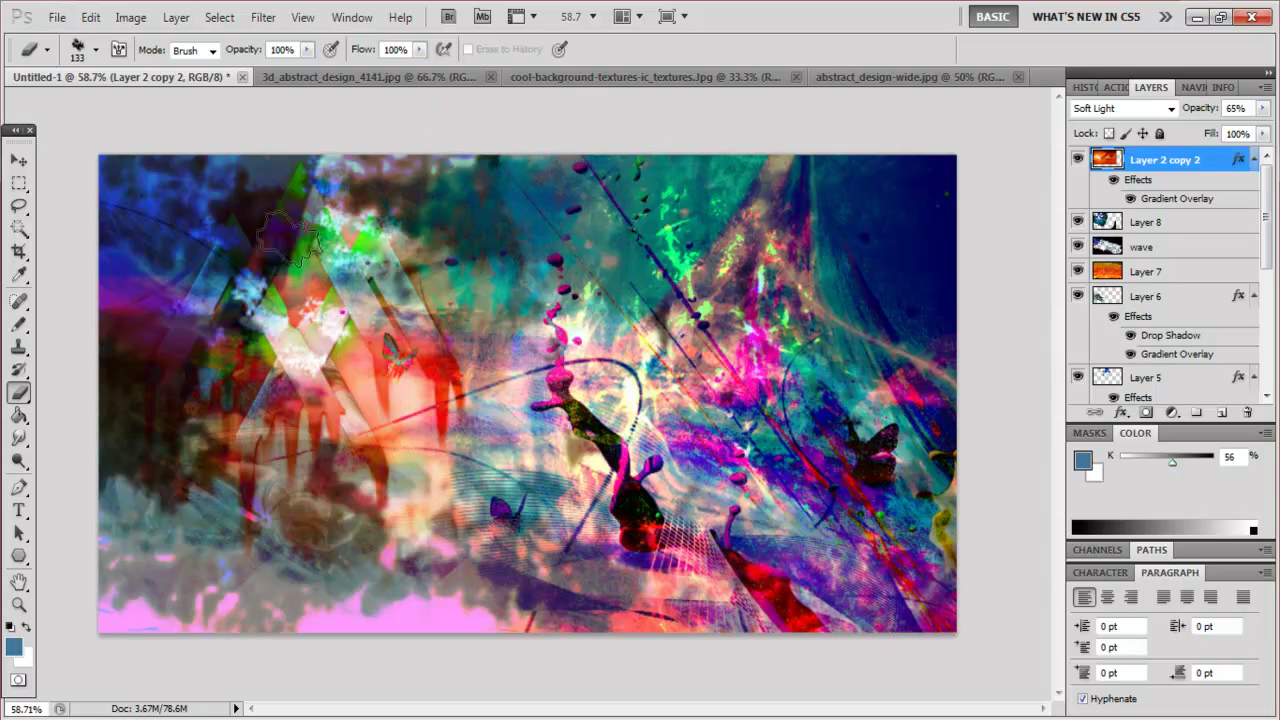
pyautogui.moveTo(265, 270); pyautogui.dragTo(193, 550)
pyautogui.moveTo(195, 262); pyautogui.dragTo(152, 475)
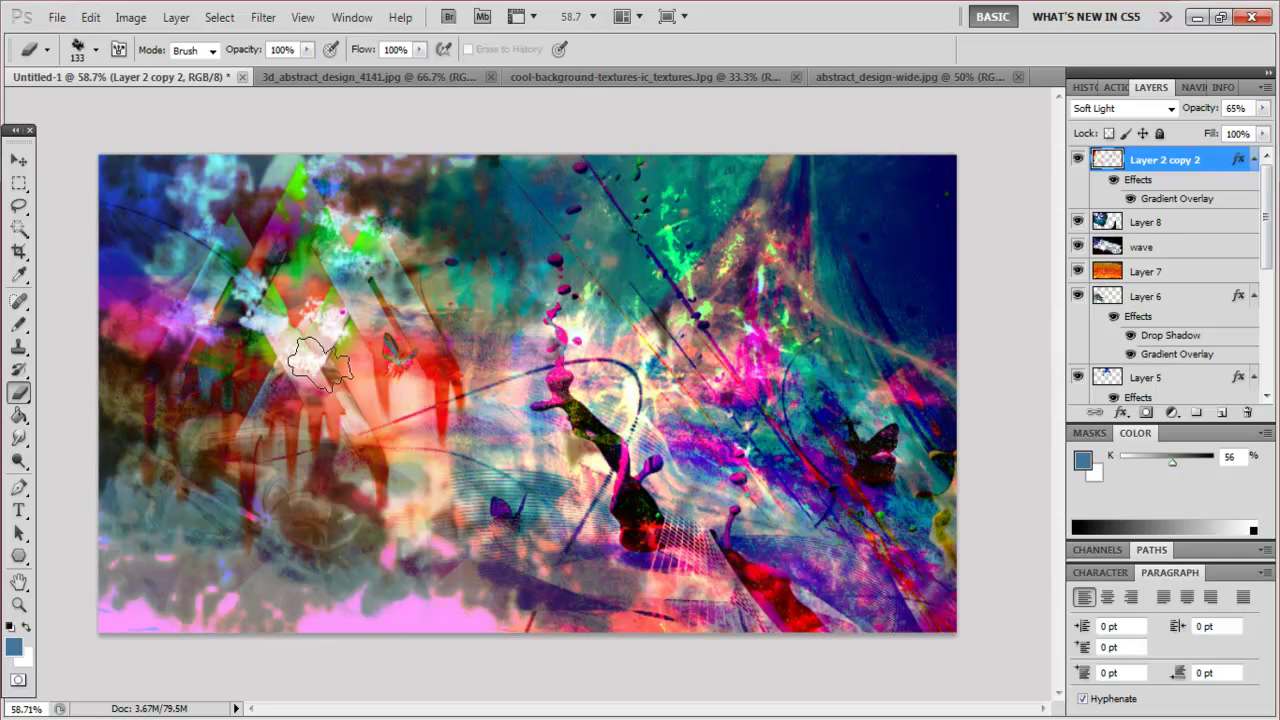
pyautogui.scroll(-5, 1163, 378)
# Step: Select Layer 1 and toggle Layer 3's visibility to compare the composite
pyautogui.click(1150, 351)
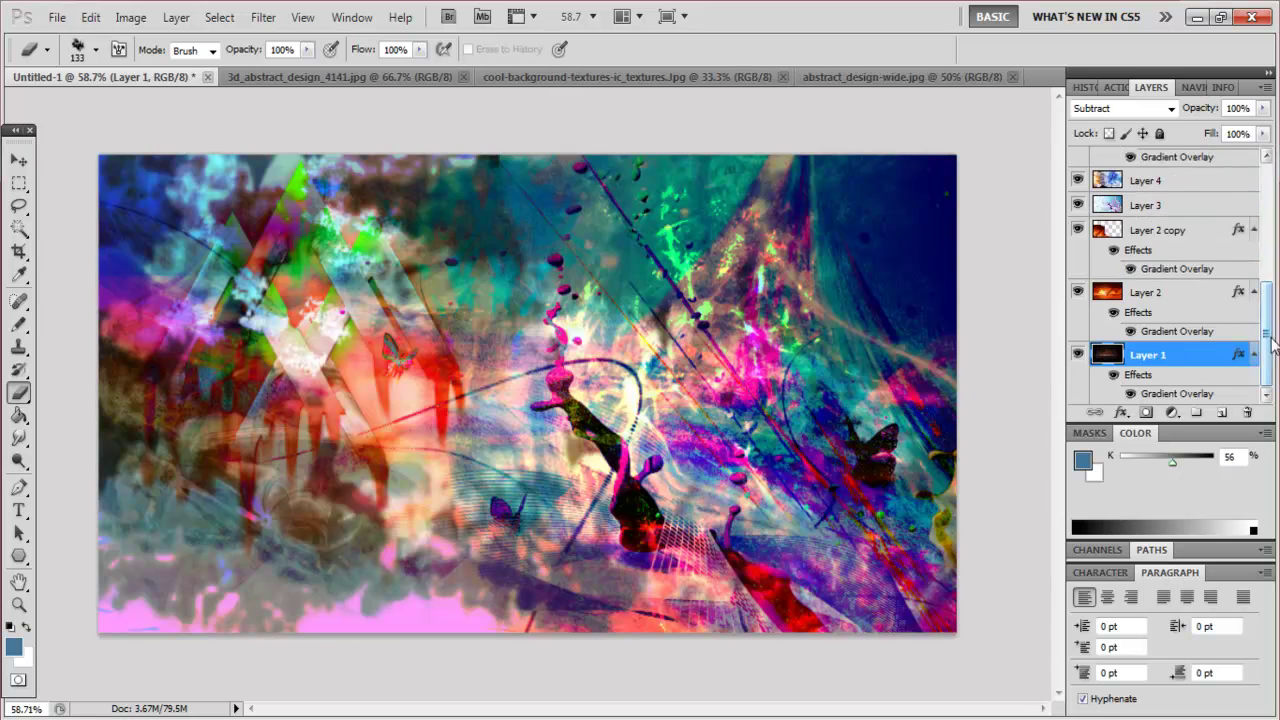
pyautogui.scroll(1, 1150, 351)
pyautogui.click(1078, 383)
pyautogui.scroll(3, 1078, 383)
pyautogui.click(1078, 322)
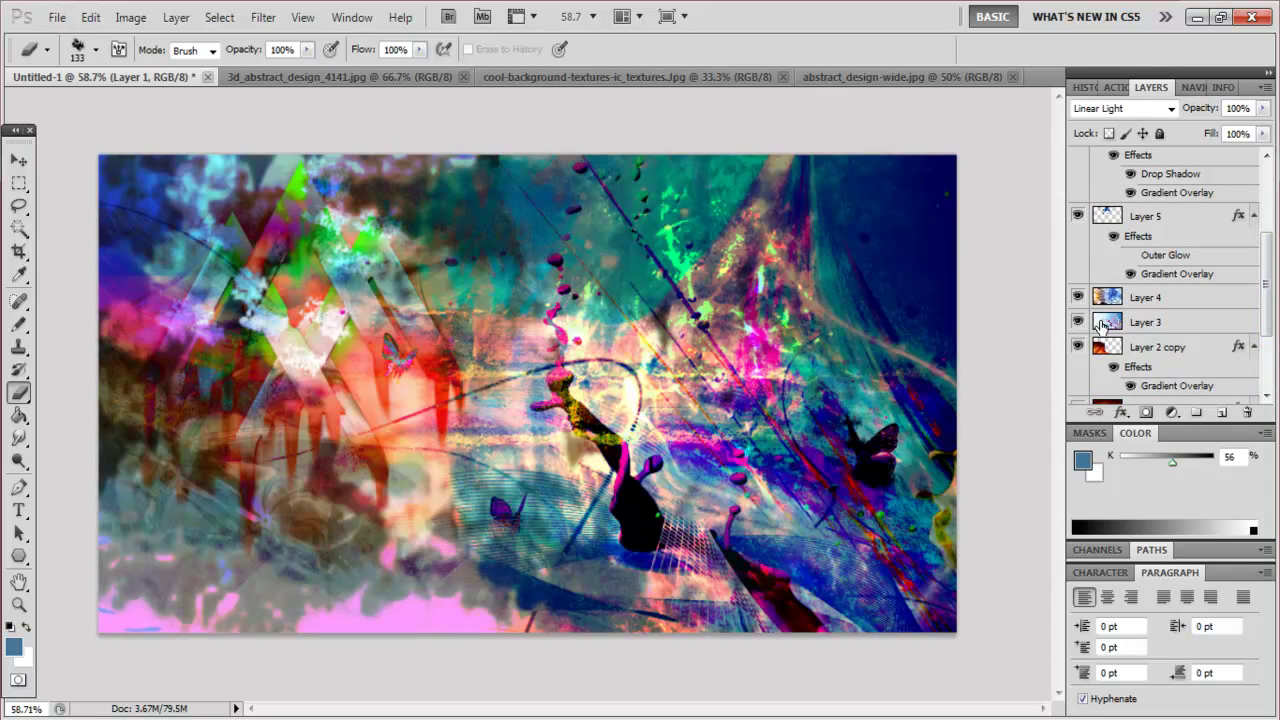
# Step: Try Divide, Exclusion and Linear Burn blends on Layer 3, then discard them
pyautogui.doubleClick(1100, 325)
pyautogui.click(750, 531)
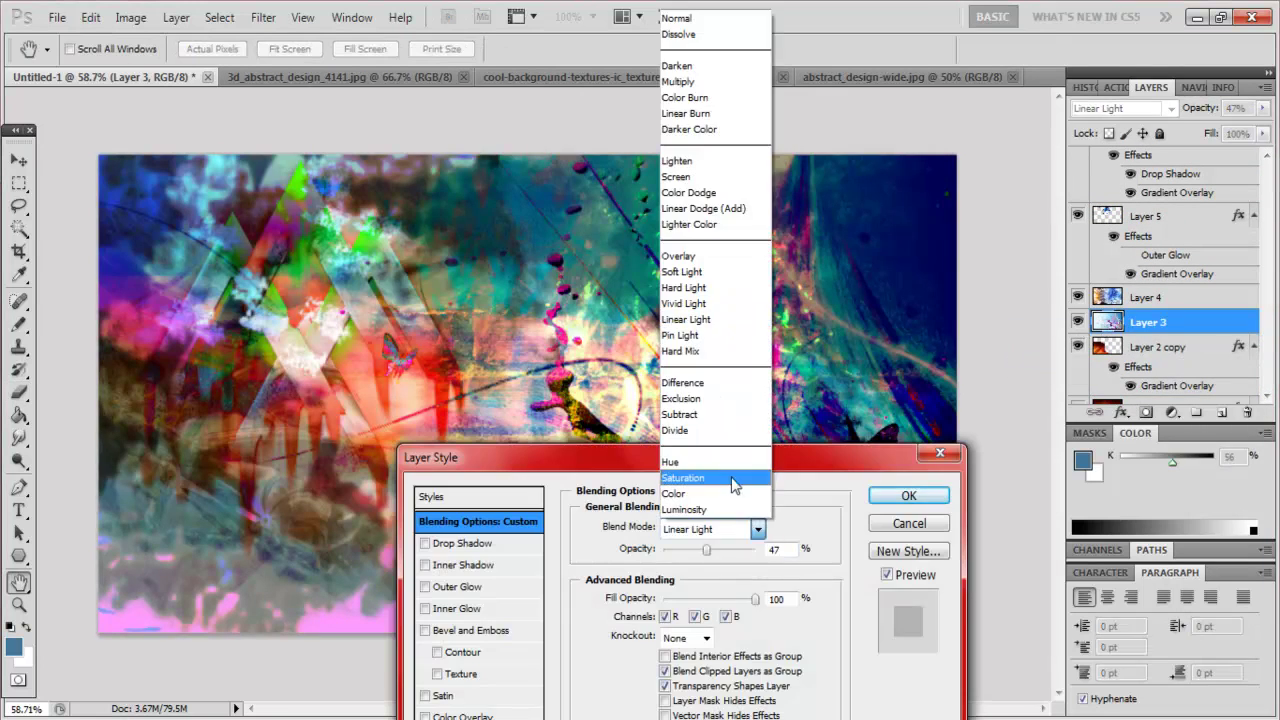
pyautogui.click(680, 455)
pyautogui.click(1000, 410)
pyautogui.moveTo(470, 534)
pyautogui.mouseDown()
pyautogui.moveTo(770, 341)
pyautogui.moveTo(1035, 331)
pyautogui.mouseUp()
pyautogui.click(982, 389)
pyautogui.click(1240, 402)
pyautogui.click(1235, 104)
pyautogui.moveTo(1135, 335)
pyautogui.mouseDown()
pyautogui.moveTo(1065, 269)
pyautogui.moveTo(718, 276)
pyautogui.mouseUp()
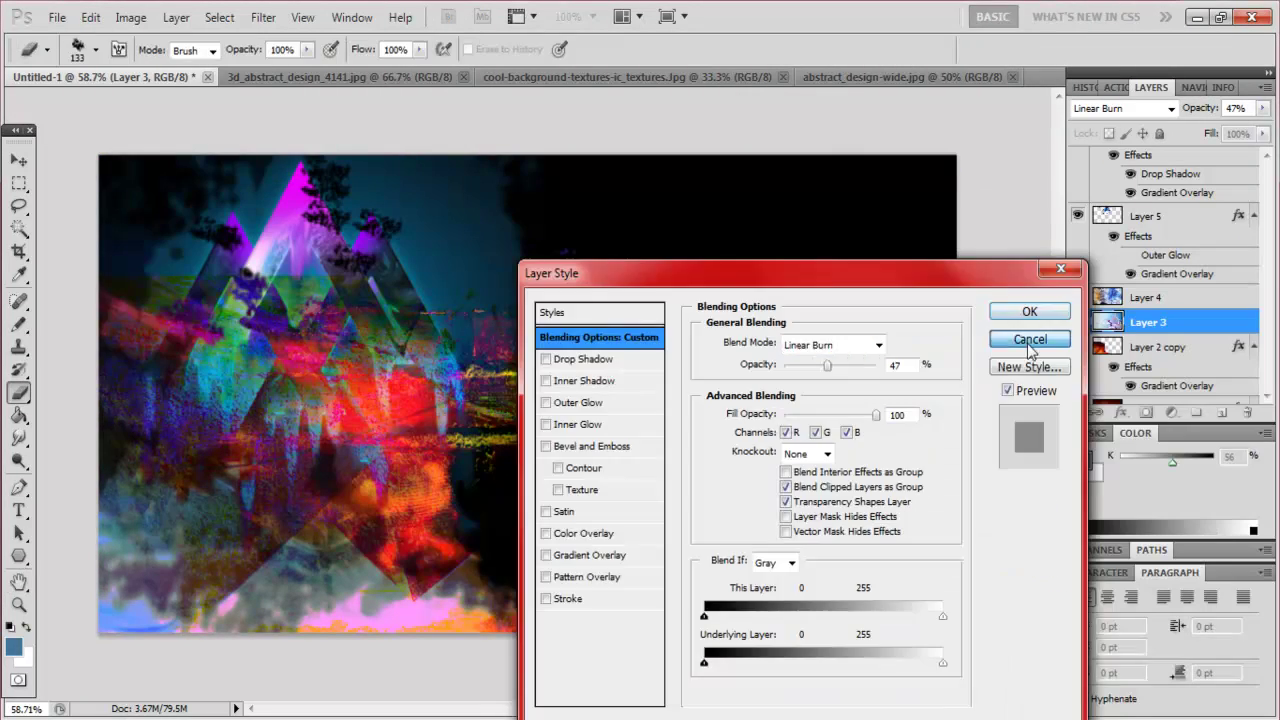
pyautogui.click(1030, 339)
# Step: Reopen Layer 3's Layer Style and enable a rainbow spectrum Gradient Overlay
pyautogui.rightClick(1134, 322)
pyautogui.click(1001, 281)
pyautogui.click(589, 555)
pyautogui.click(871, 385)
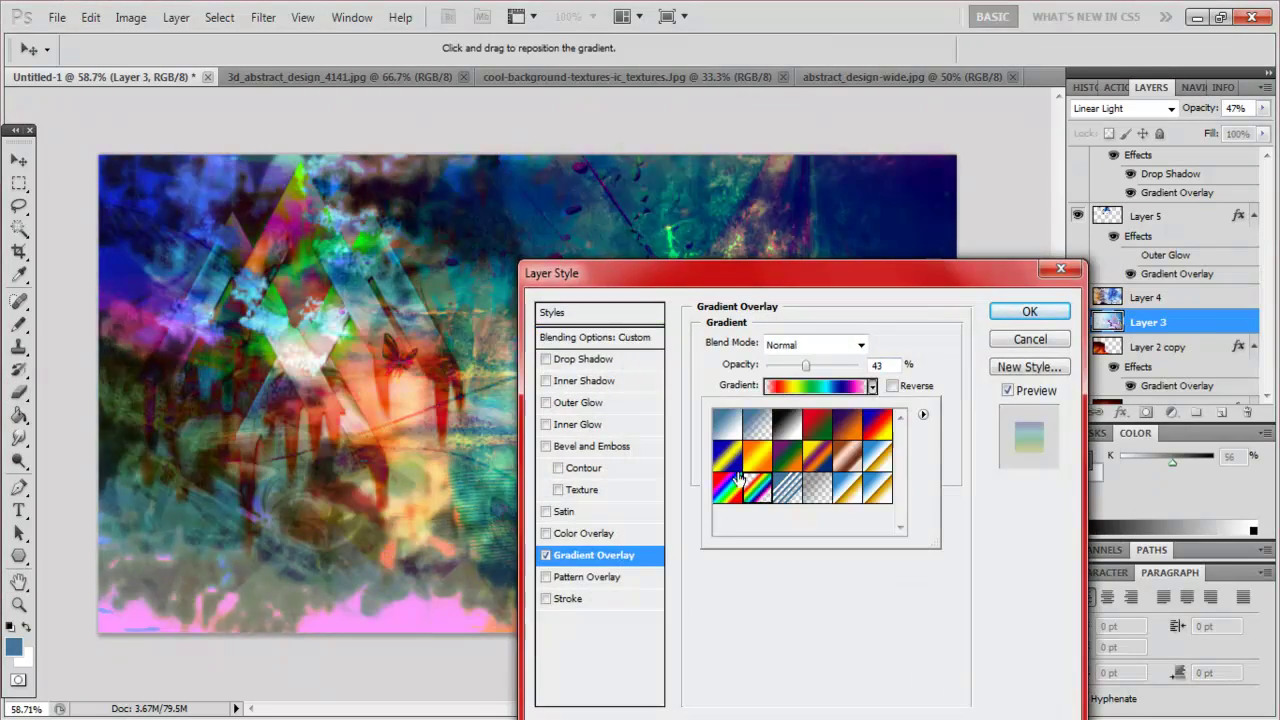
pyautogui.click(760, 470)
pyautogui.moveTo(923, 272); pyautogui.dragTo(240, 271)
# Step: Try several overlay blend modes, including Divide, settling on Difference
pyautogui.click(178, 343)
pyautogui.click(101, 389)
pyautogui.click(180, 345)
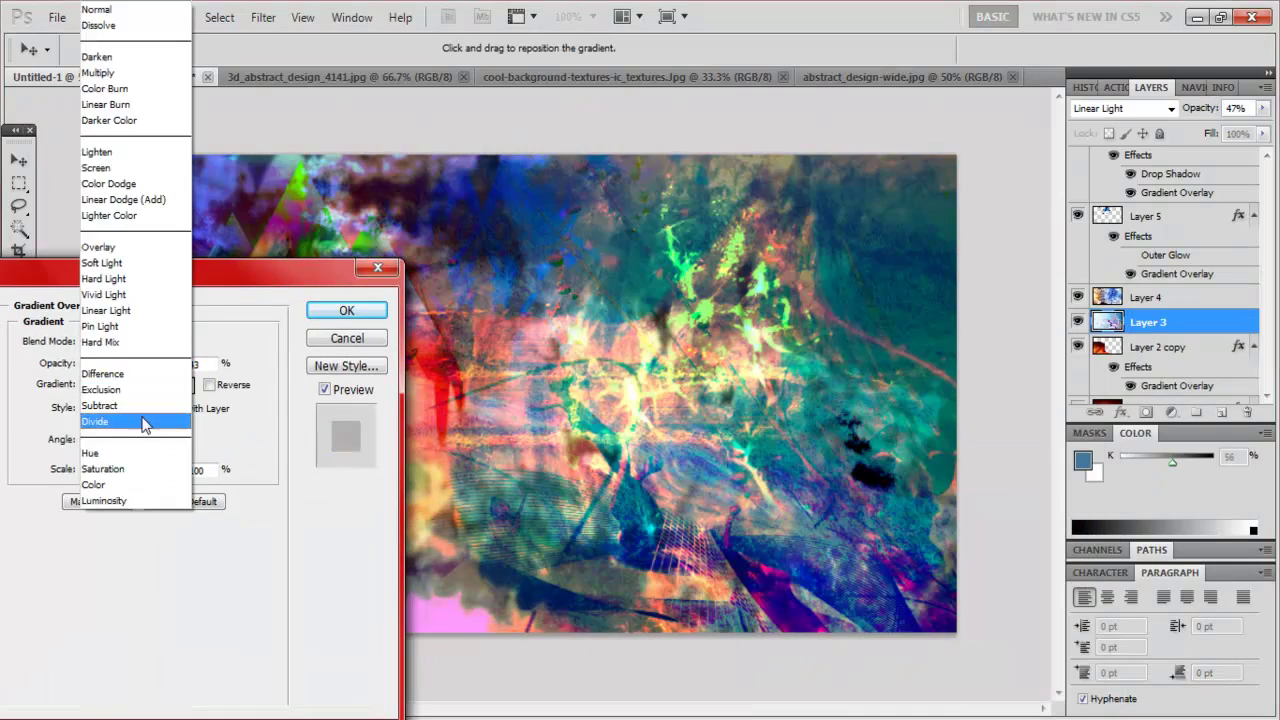
pyautogui.click(105, 310)
pyautogui.click(180, 345)
pyautogui.click(137, 318)
pyautogui.click(180, 345)
pyautogui.click(102, 373)
# Step: Raise the overlay opacity to 98% and set its blend to Saturation
pyautogui.click(180, 345)
pyautogui.moveTo(250, 268); pyautogui.dragTo(325, 284)
pyautogui.click(232, 388)
pyautogui.moveTo(232, 388); pyautogui.dragTo(257, 382)
pyautogui.moveTo(300, 285)
pyautogui.mouseDown()
pyautogui.moveTo(394, 336)
pyautogui.moveTo(278, 245)
pyautogui.mouseUp()
pyautogui.click(300, 407)
pyautogui.click(323, 290)
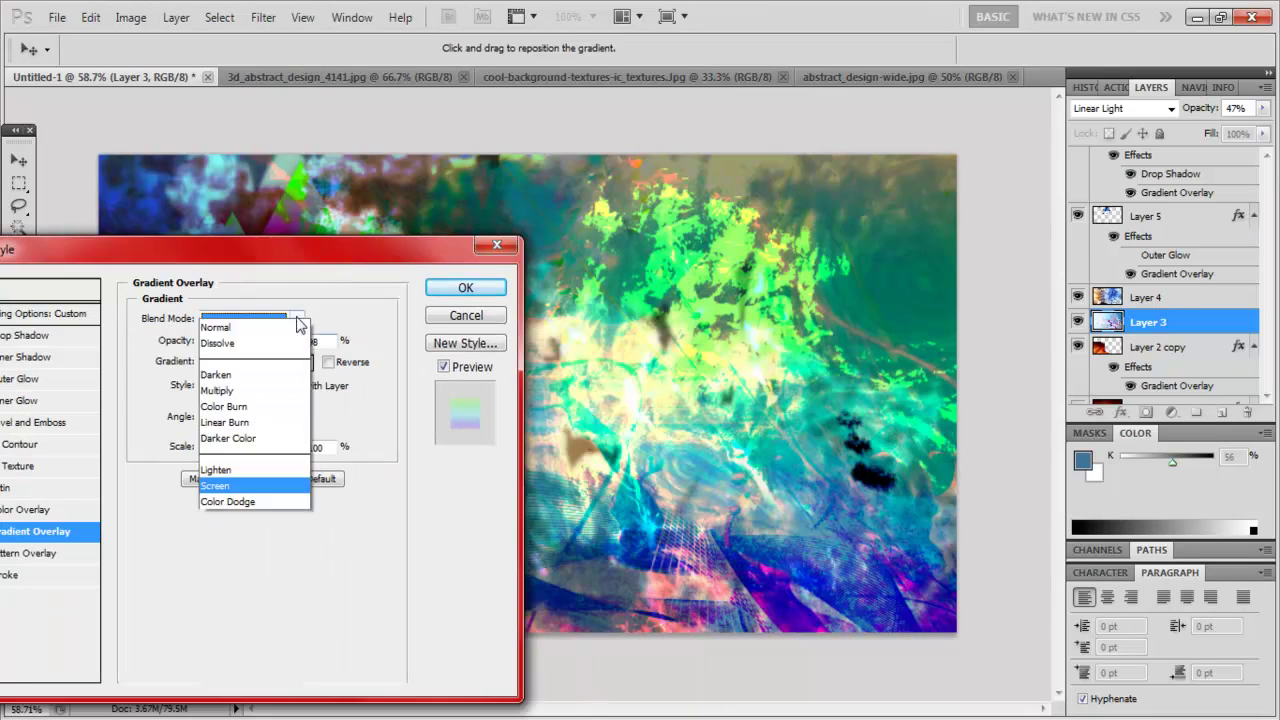
pyautogui.click(297, 320)
pyautogui.click(250, 480)
pyautogui.click(297, 320)
pyautogui.click(277, 417)
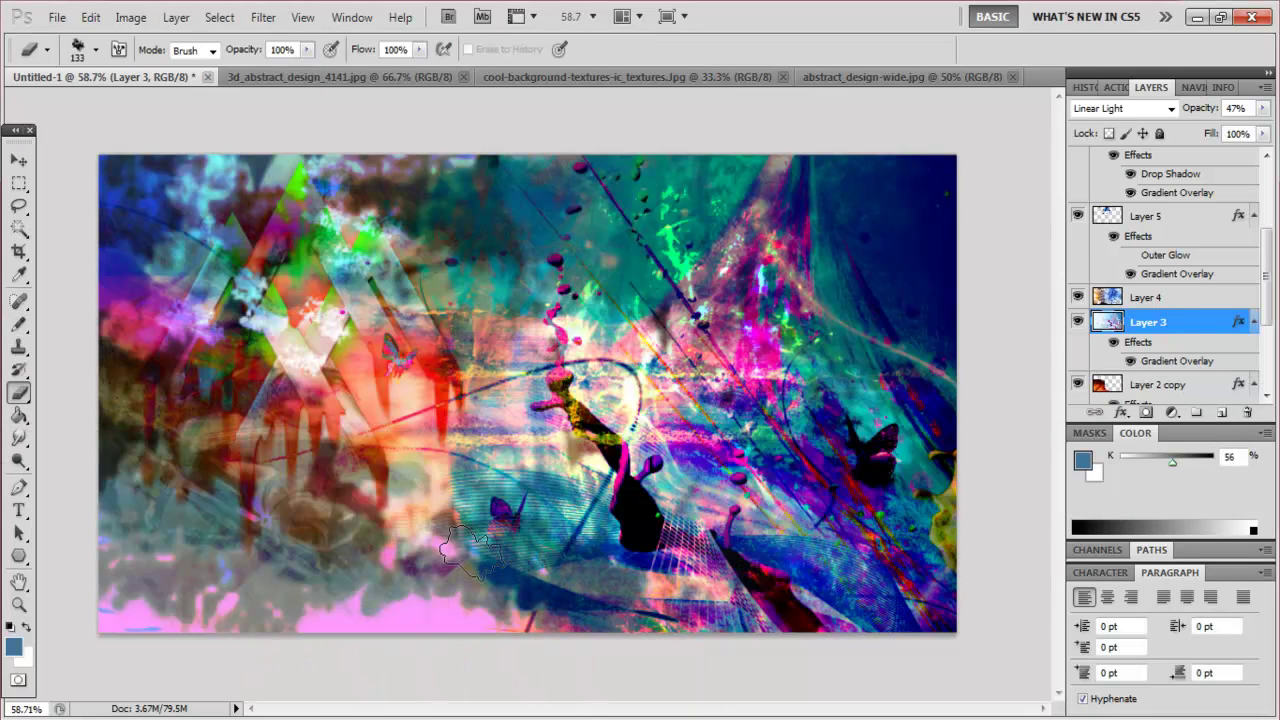
# Step: Erase a vertical strip through Layer 3's lower centre with an 85 px eraser
pyautogui.rightClick(448, 510)
pyautogui.moveTo(466, 550)
pyautogui.mouseDown()
pyautogui.moveTo(507, 272)
pyautogui.moveTo(535, 207)
pyautogui.mouseUp()
pyautogui.rightClick(535, 302)
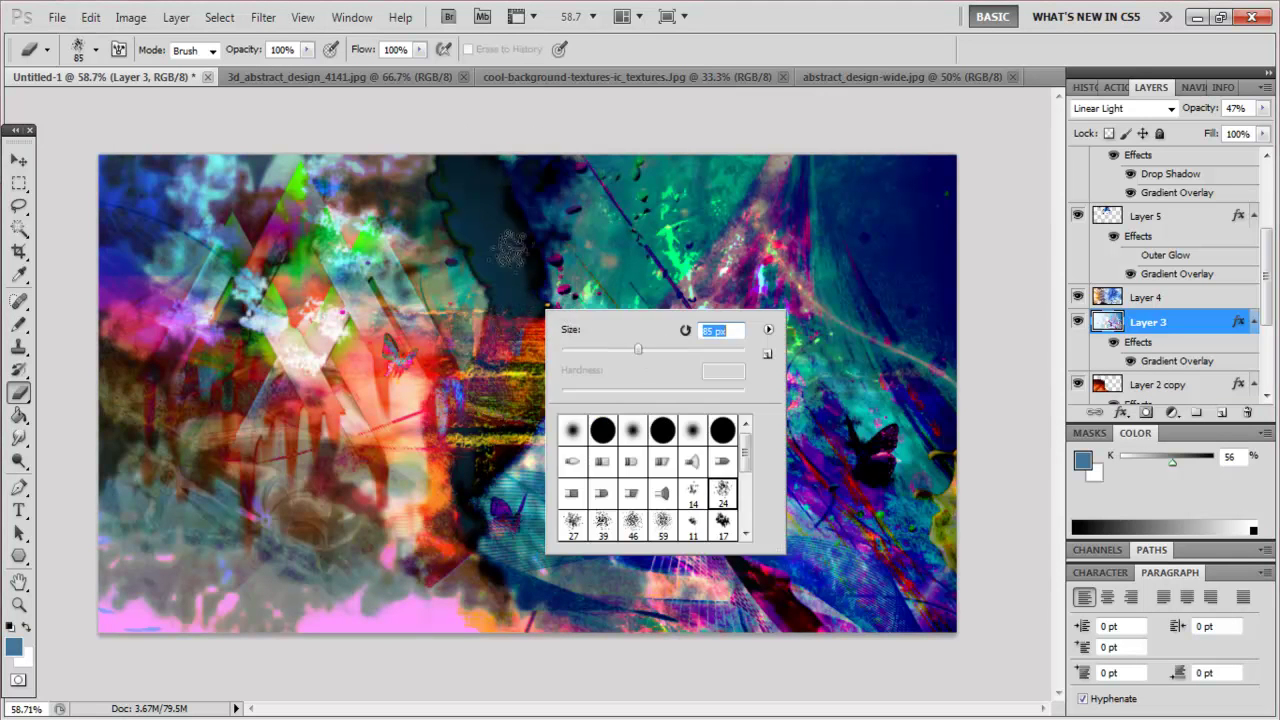
pyautogui.press('Return')
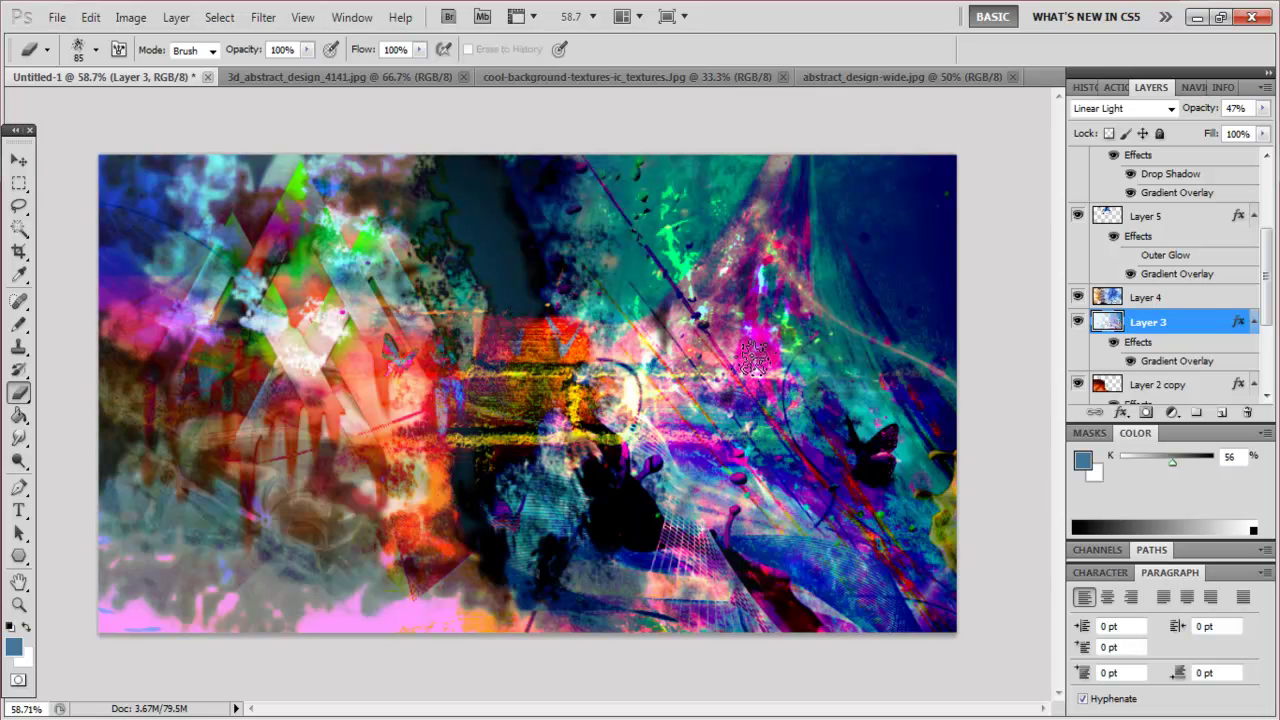
pyautogui.click(1270, 310)
pyautogui.moveTo(18, 487); pyautogui.dragTo(25, 490)
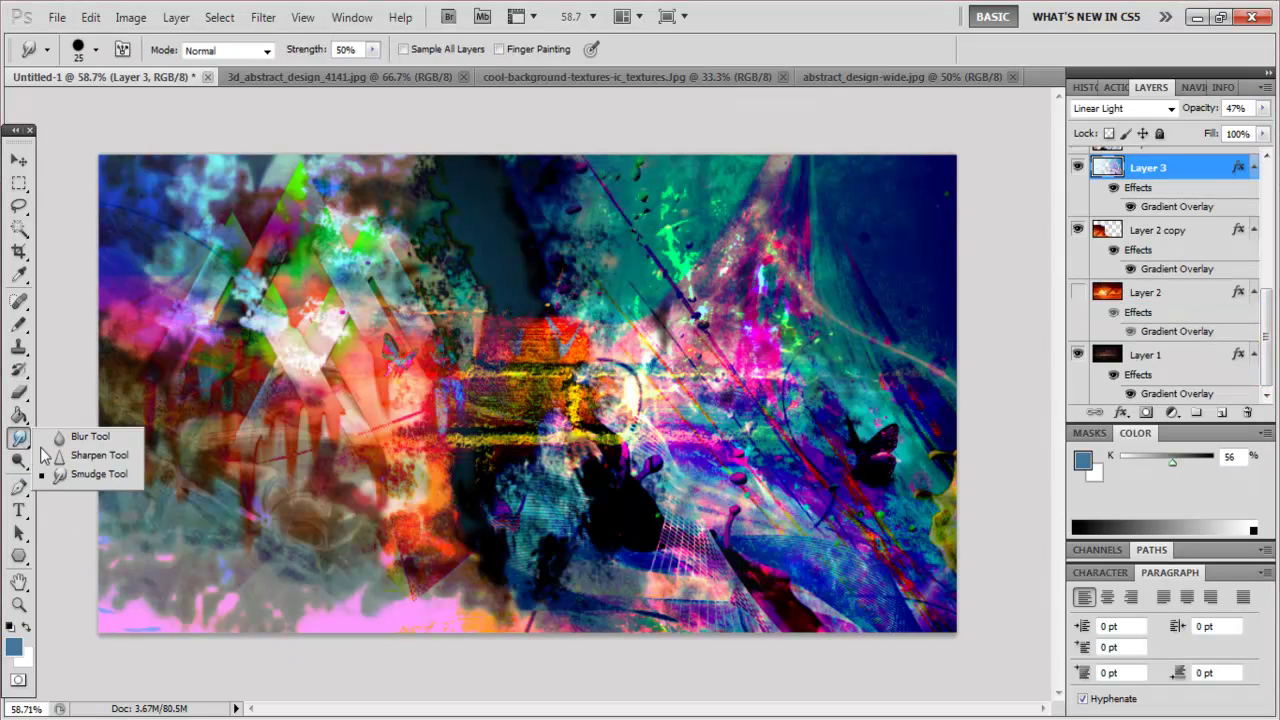
# Step: Lighten the composite's centre with an enlarged Dodge brush
pyautogui.click(18, 437)
pyautogui.click(18, 414)
pyautogui.click(18, 391)
pyautogui.click(18, 437)
pyautogui.click(18, 461)
pyautogui.rightClick(534, 422)
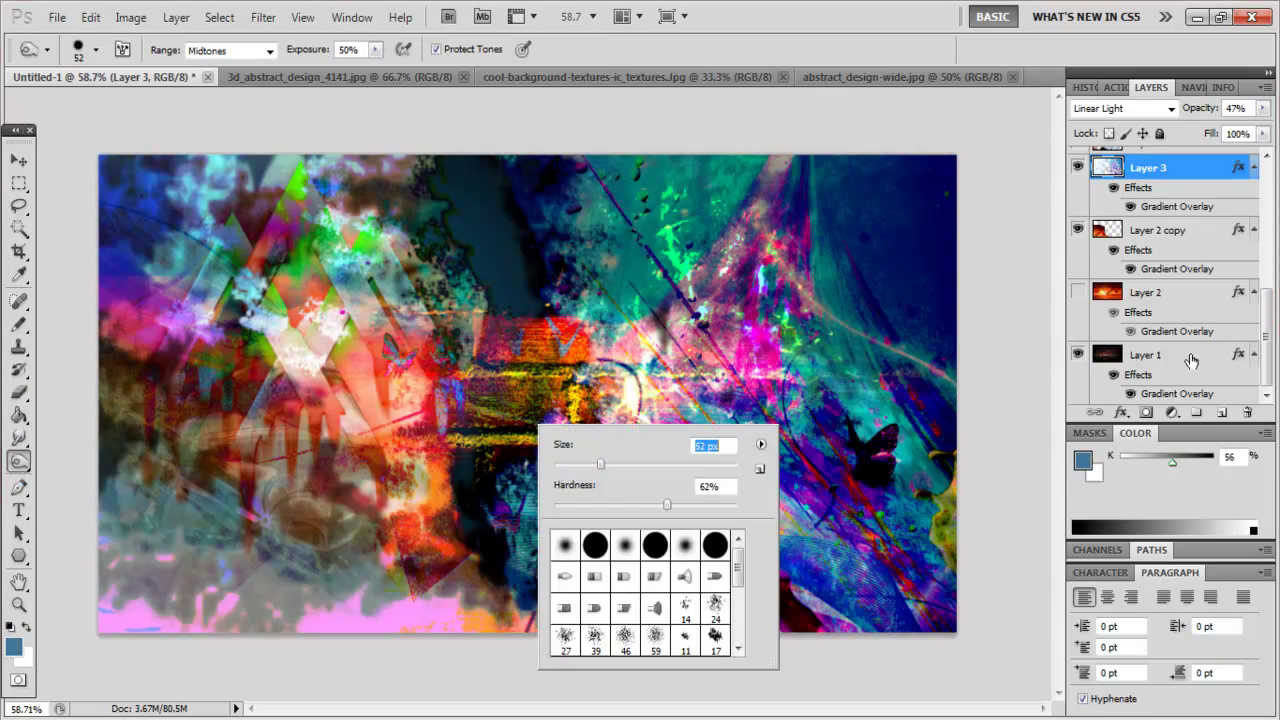
pyautogui.press('Return')
pyautogui.rightClick(504, 428)
pyautogui.press('Return')
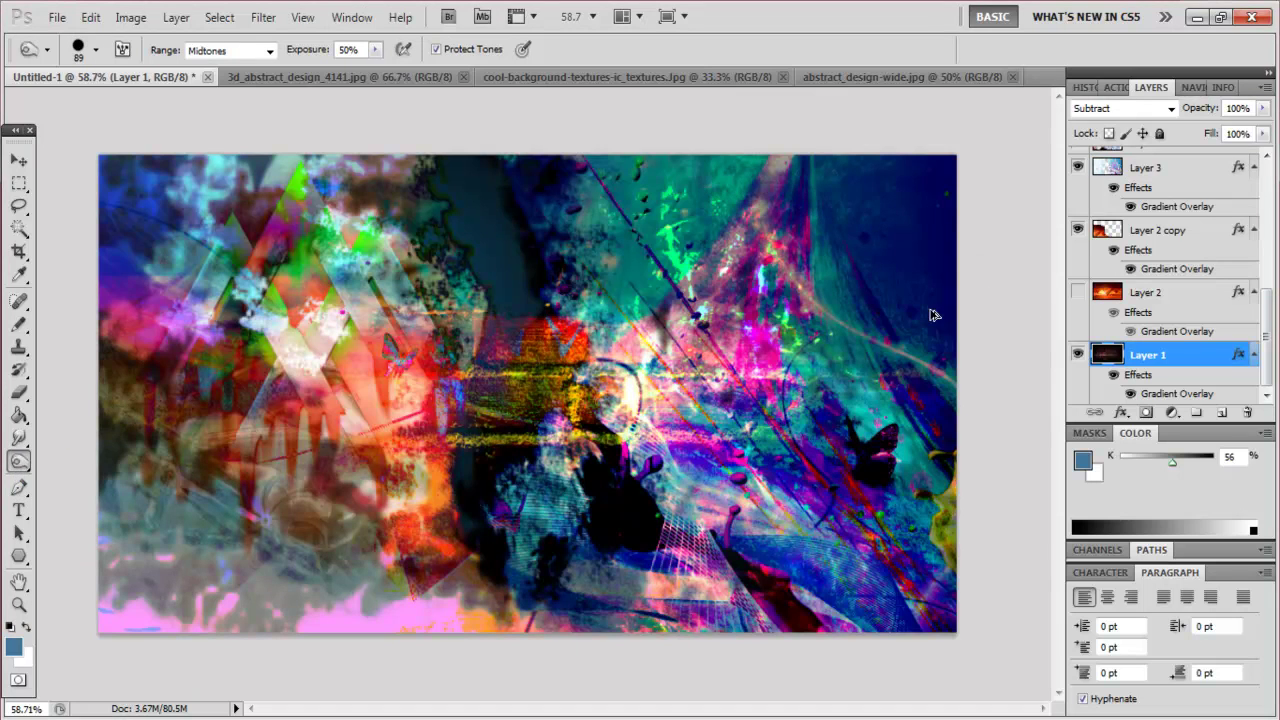
pyautogui.moveTo(480, 430); pyautogui.dragTo(658, 303)
# Step: Step through the layer selection and bring up Layer 3's context menu
pyautogui.hotkey('alt', ']')
pyautogui.hotkey('alt', ']')
pyautogui.hotkey('alt', ']')
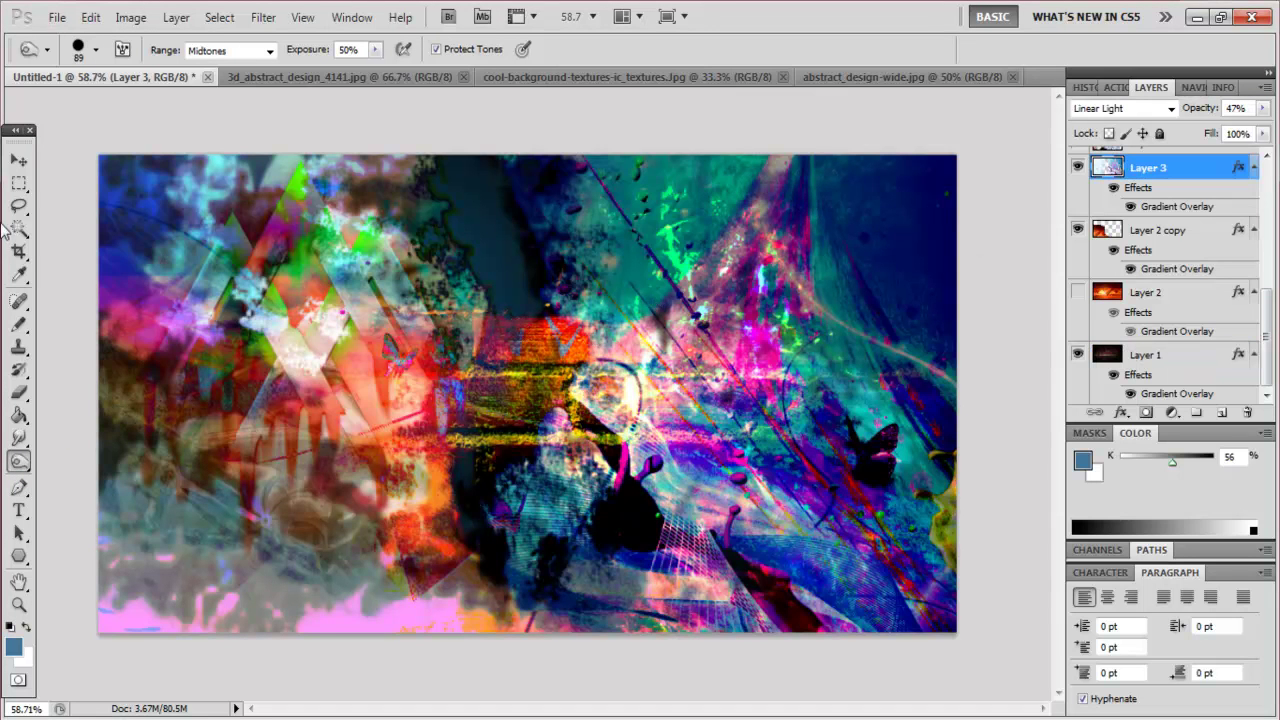
pyautogui.hotkey('alt', '[')
pyautogui.hotkey('alt', '[')
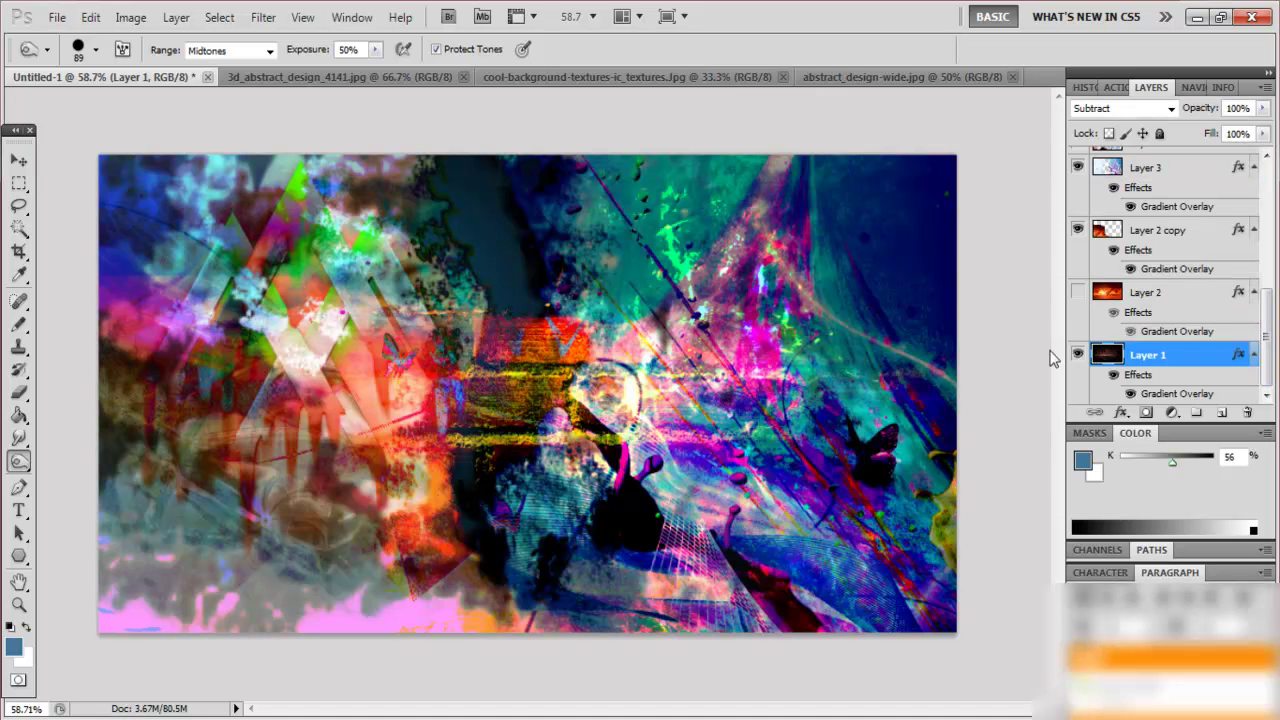
pyautogui.scroll(2, 1268, 388)
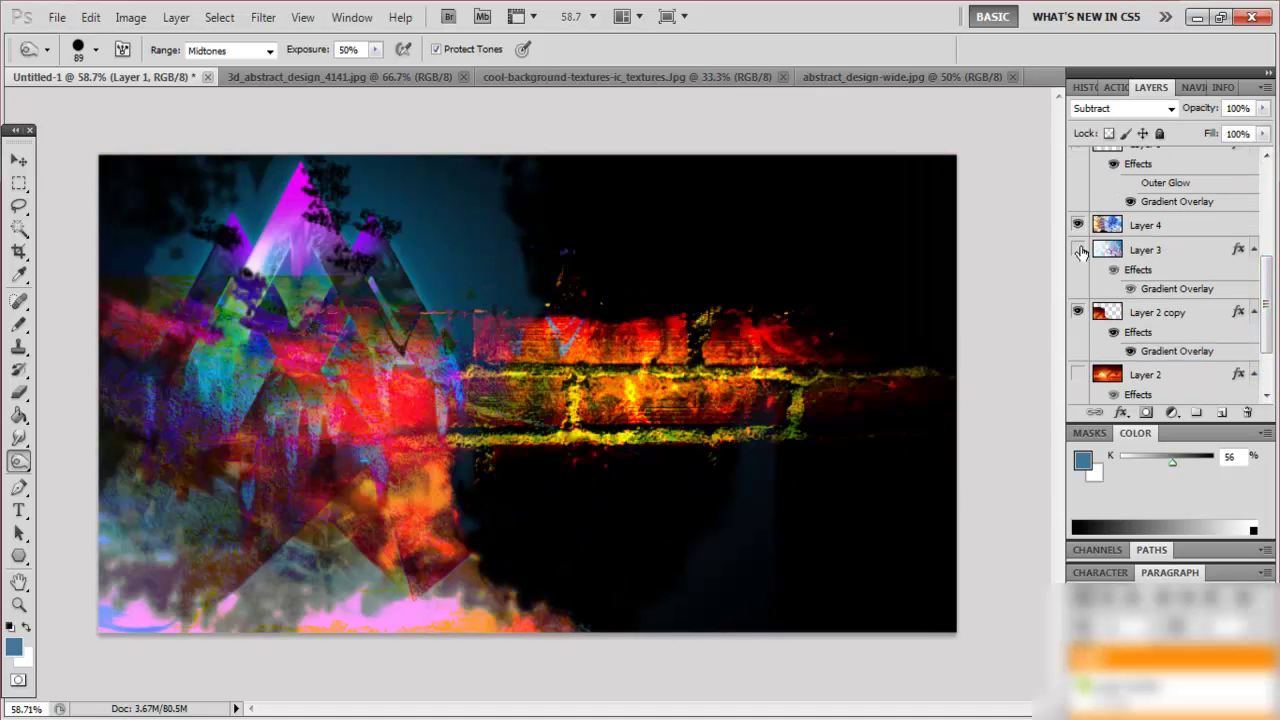
pyautogui.rightClick(1104, 254)
# Step: Duplicate Layer 3 and flip the copy vertically
pyautogui.click(930, 323)
pyautogui.press('Return')
pyautogui.press('v')
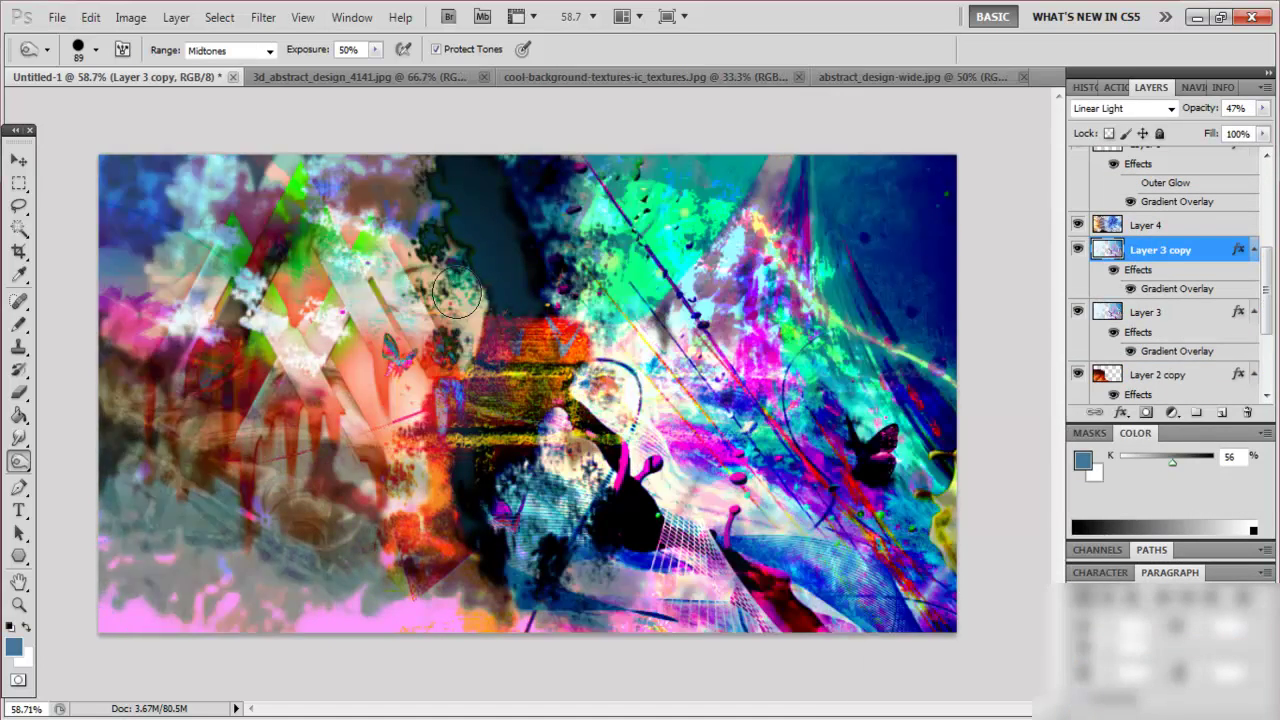
pyautogui.hotkey('ctrl', 't')
pyautogui.rightClick(498, 366)
pyautogui.click(575, 663)
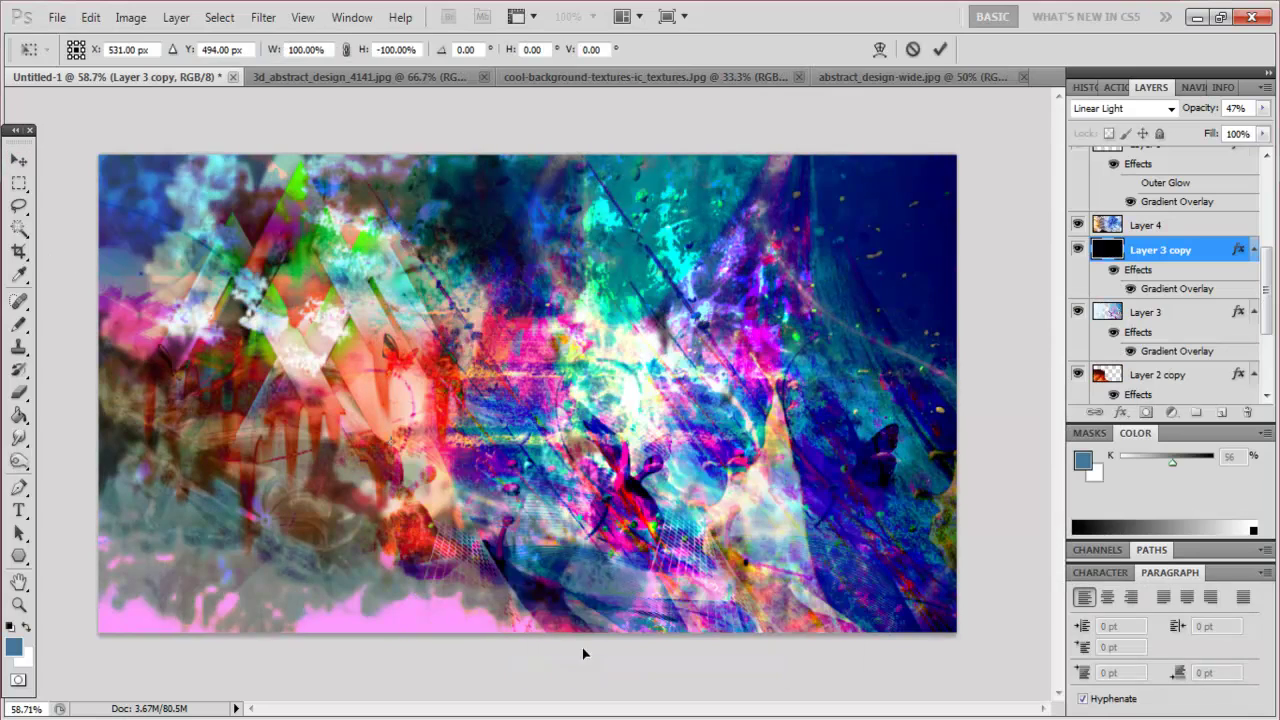
pyautogui.press('Return')
# Step: Erase the flipped copy's upper-right, centre and right yellow-green patch at 178 px
pyautogui.click(18, 392)
pyautogui.rightClick(630, 448)
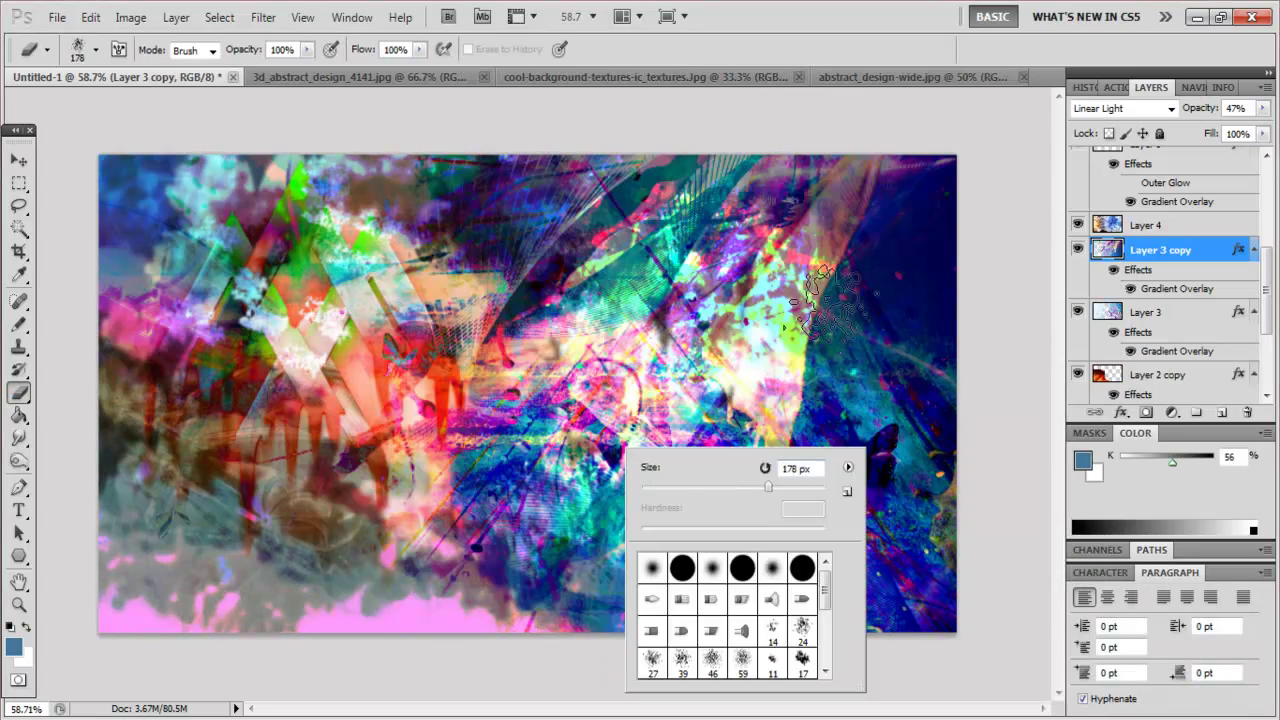
pyautogui.press('Escape')
pyautogui.moveTo(775, 430); pyautogui.dragTo(605, 435)
pyautogui.moveTo(540, 225)
pyautogui.mouseDown()
pyautogui.moveTo(620, 450)
pyautogui.moveTo(560, 420)
pyautogui.moveTo(783, 207)
pyautogui.mouseUp()
pyautogui.moveTo(760, 275); pyautogui.dragTo(762, 325)
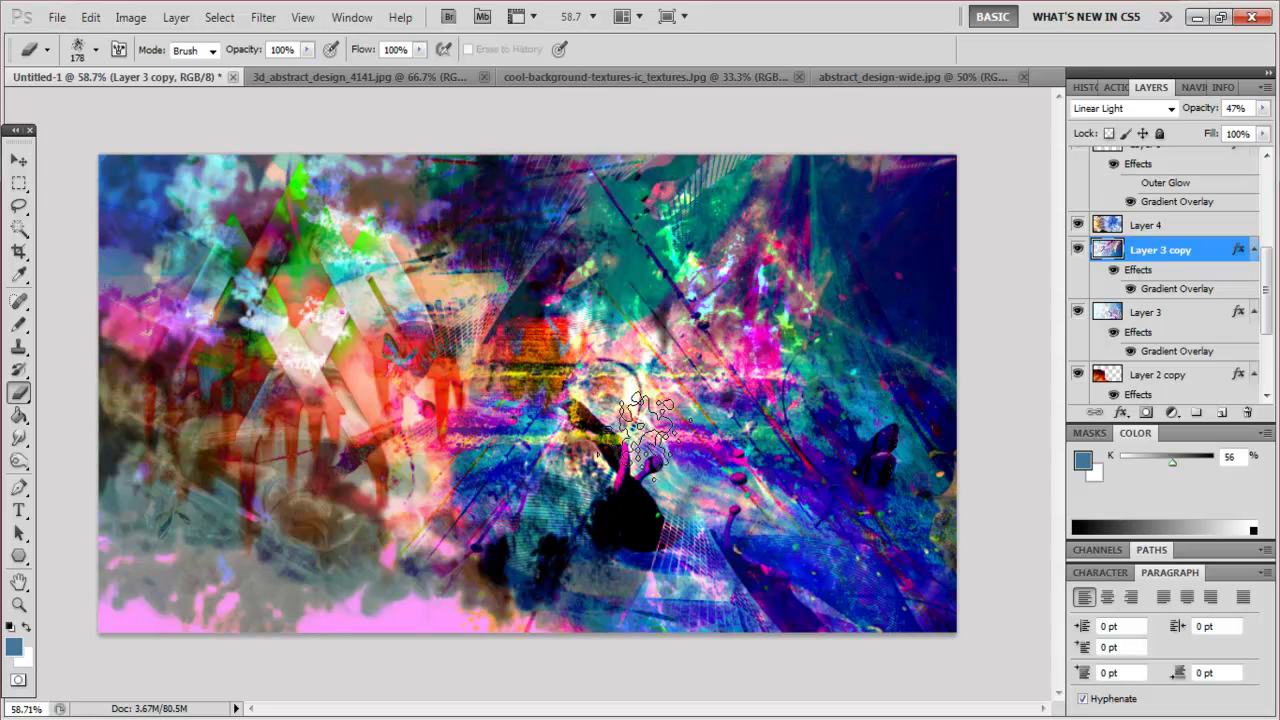
# Step: Draw a text box across the centre-right of the image
pyautogui.press('v')
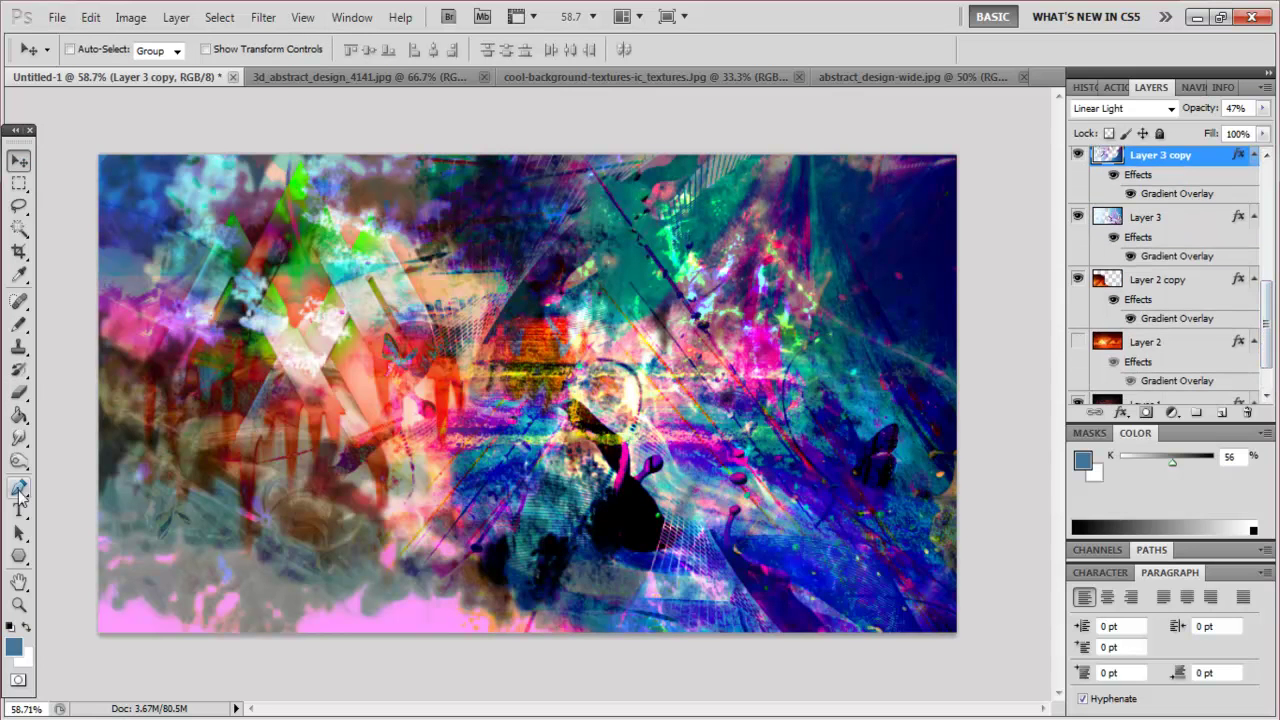
pyautogui.press('t')
pyautogui.moveTo(410, 213); pyautogui.dragTo(956, 552)
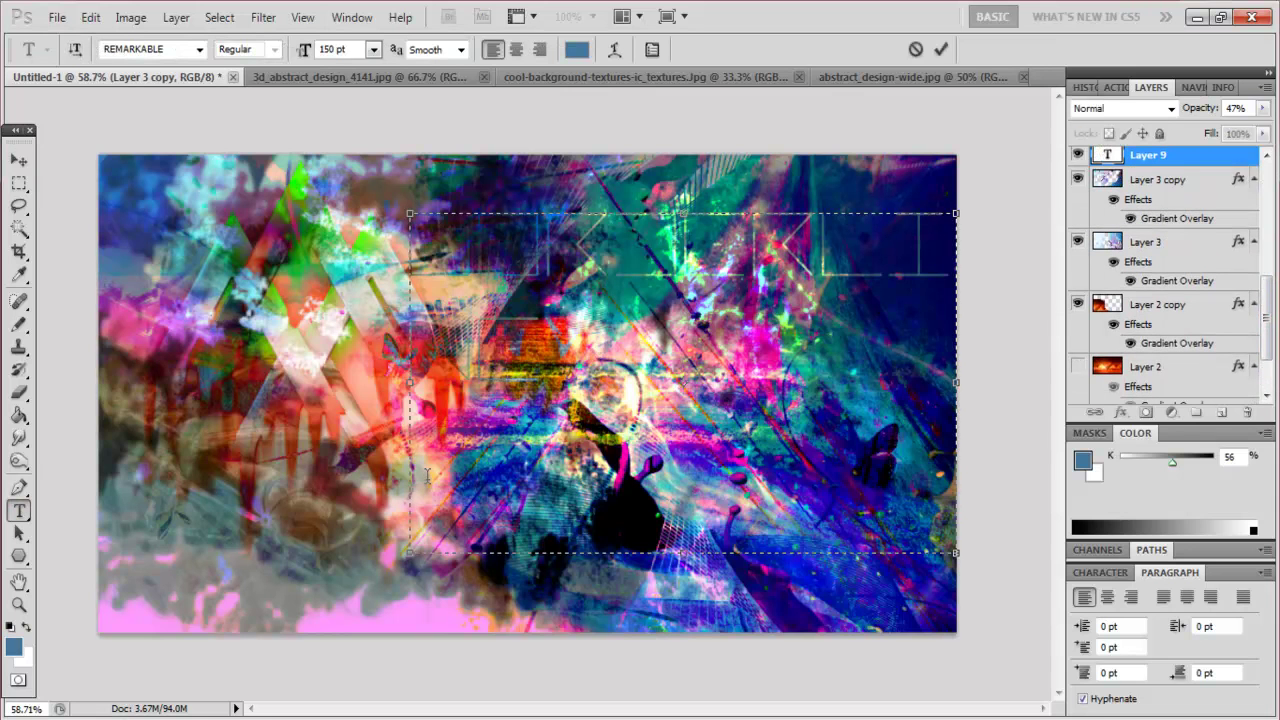
# Step: Commit the BORDERLINE SCAPE title and set its text layer to Exclusion blending
pyautogui.hotkey('ctrl', 'Return')
pyautogui.press('v')
pyautogui.rightClick(1147, 172)
pyautogui.click(945, 170)
pyautogui.click(966, 214)
pyautogui.click(930, 610)
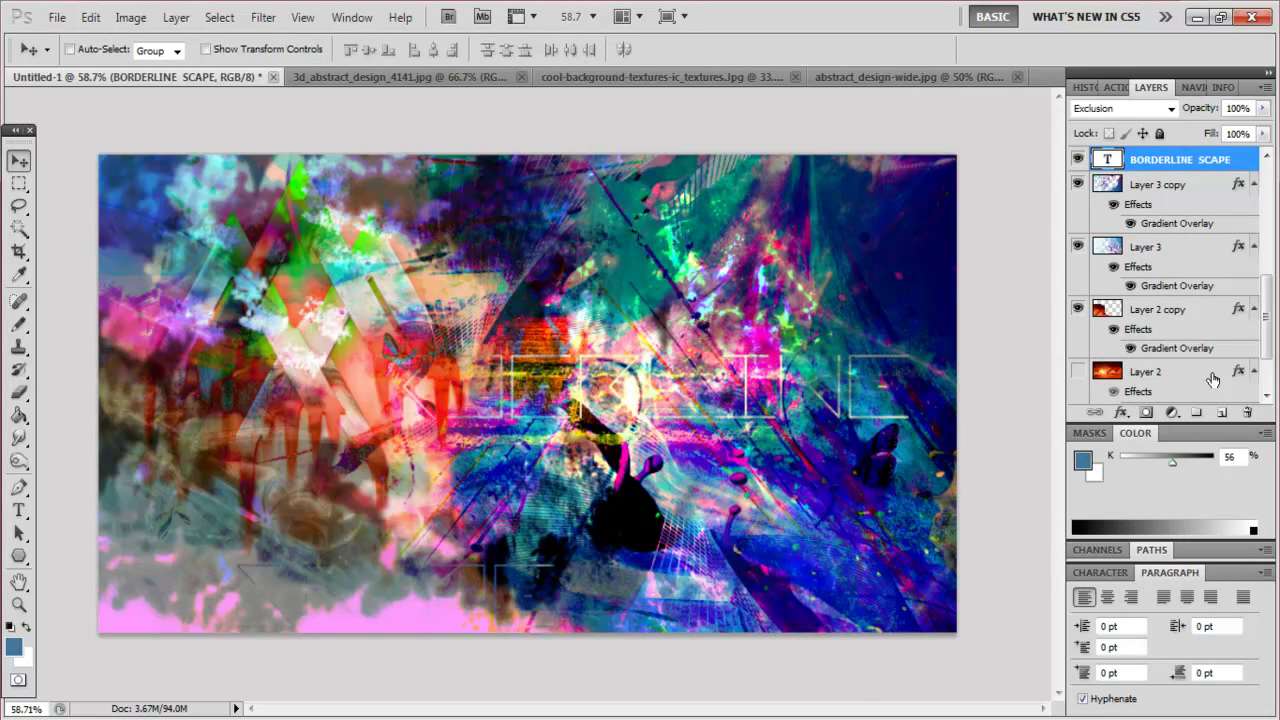
pyautogui.scroll(3, 1063, 180)
pyautogui.scroll(3, 1063, 180)
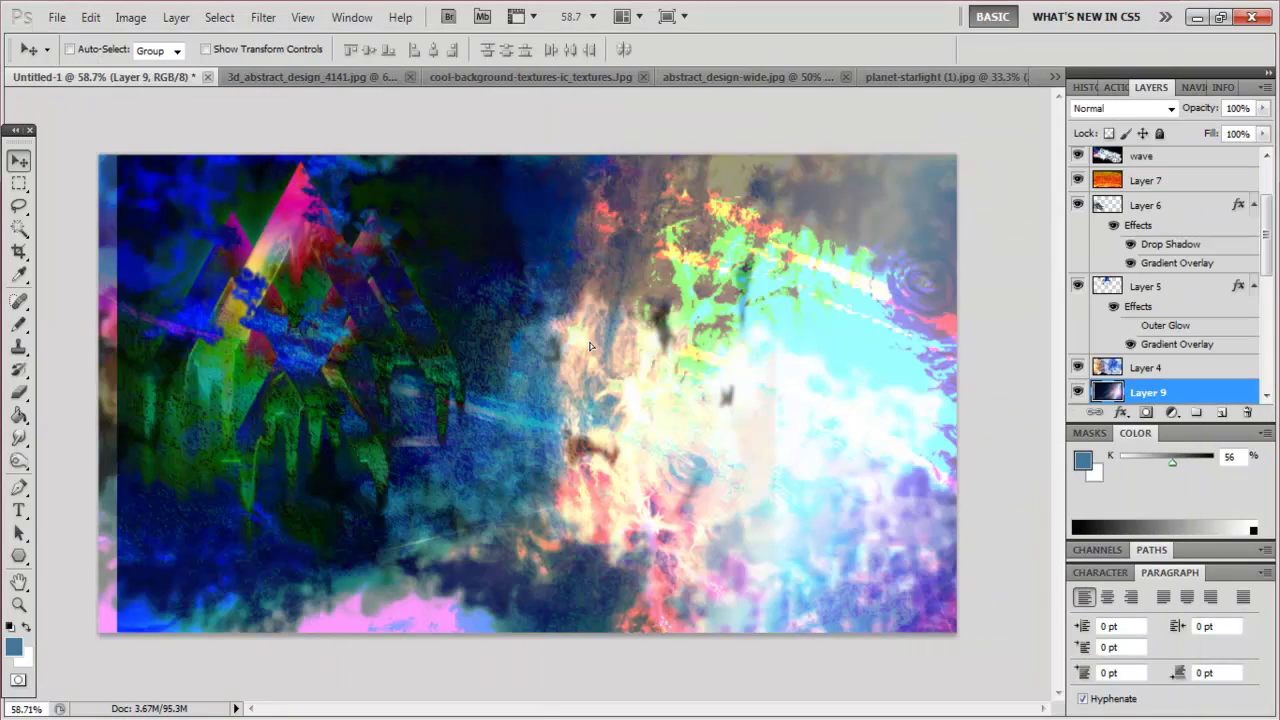
# Step: Drag Layer 9 above Layer 7, try Divide, then set its blend mode to Difference
pyautogui.moveTo(1148, 392); pyautogui.dragTo(1148, 160)
pyautogui.doubleClick(1210, 160)
pyautogui.click(962, 206)
pyautogui.click(915, 655)
pyautogui.click(1163, 206)
pyautogui.moveTo(915, 148)
pyautogui.mouseDown()
pyautogui.moveTo(1115, 148)
pyautogui.moveTo(310, 467)
pyautogui.mouseUp()
pyautogui.click(1100, 583)
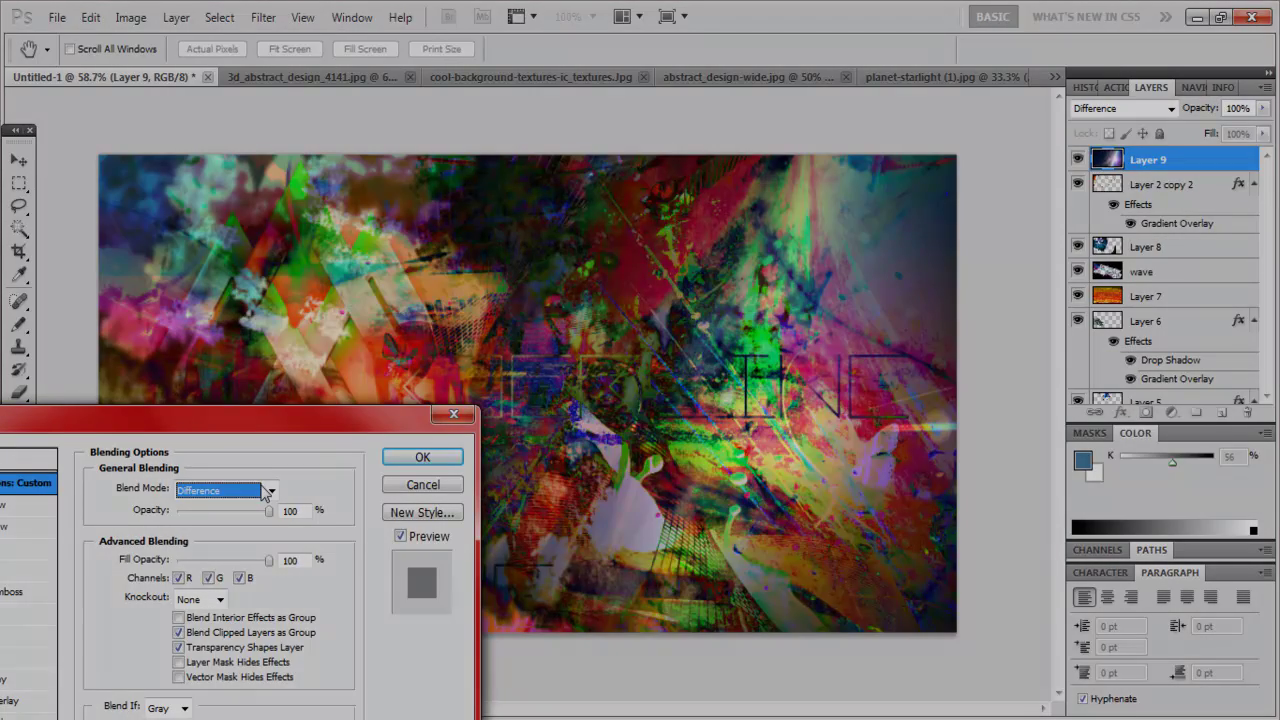